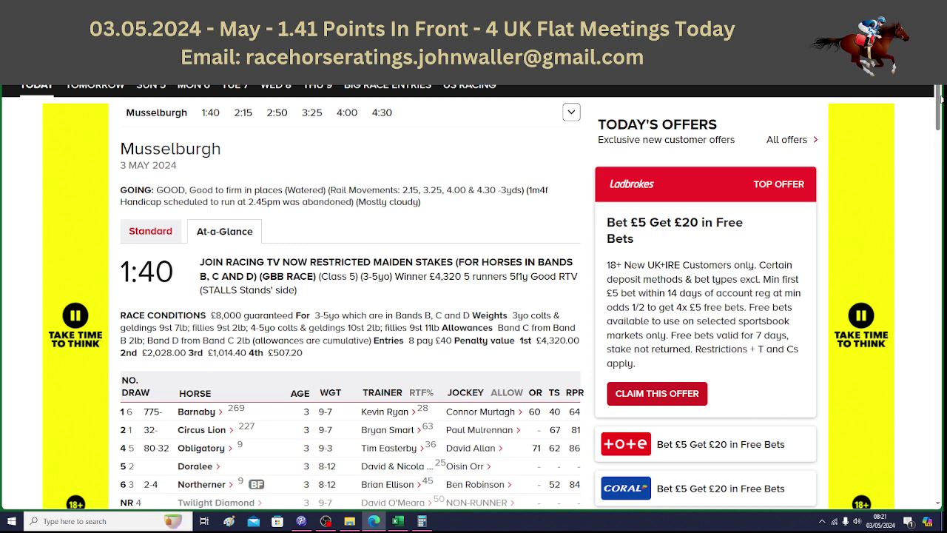
pyautogui.scroll(-3, 941, 98)
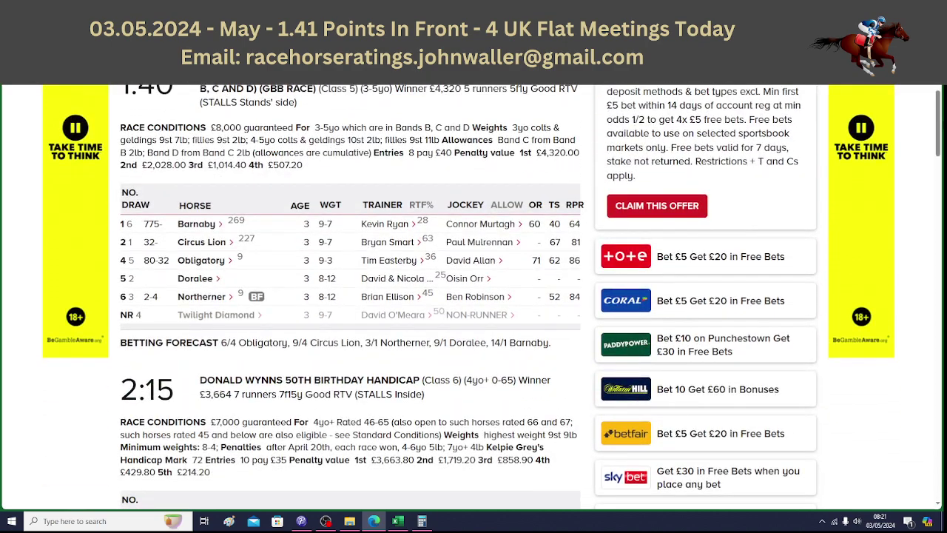
pyautogui.scroll(-5, 469, 296)
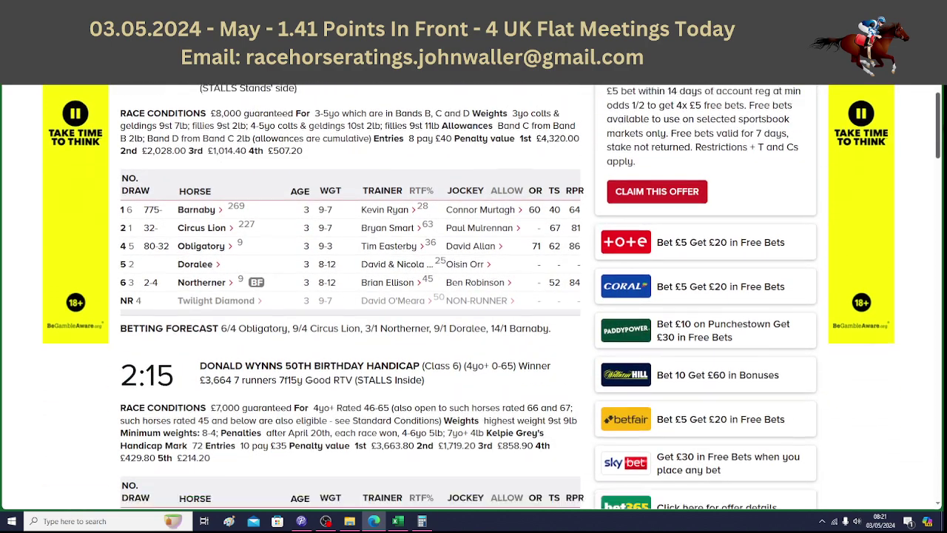
pyautogui.scroll(-5, 469, 296)
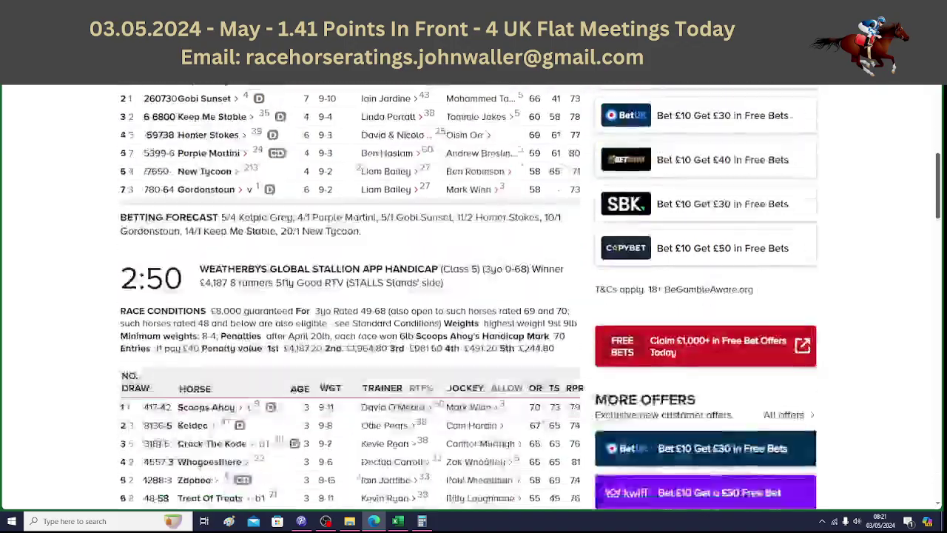
pyautogui.scroll(-4, 470, 296)
pyautogui.scroll(-10, 469, 296)
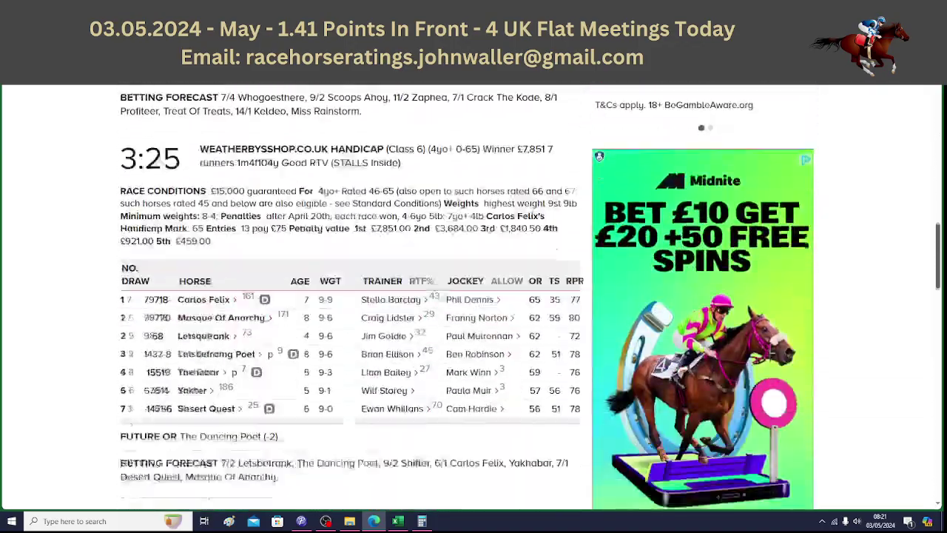
pyautogui.scroll(-5, 473, 296)
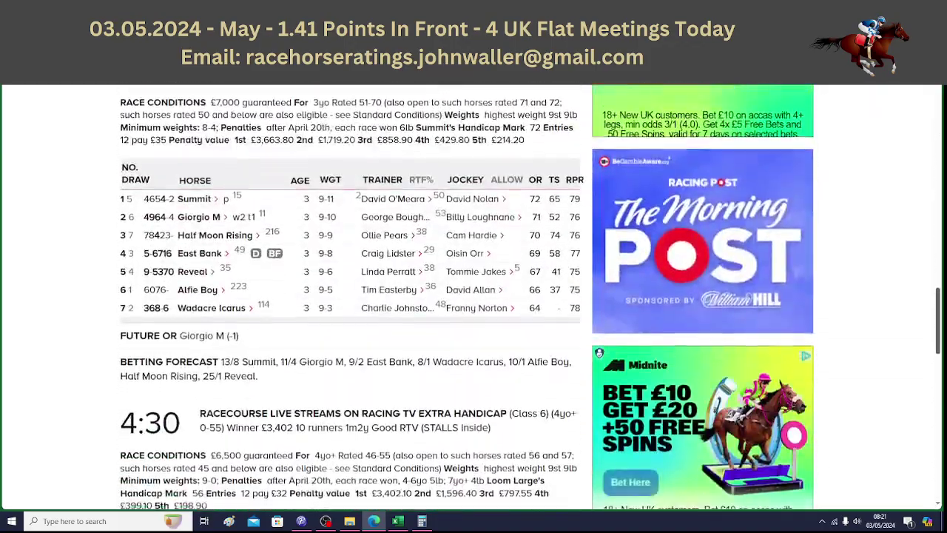
pyautogui.scroll(-4, 473, 296)
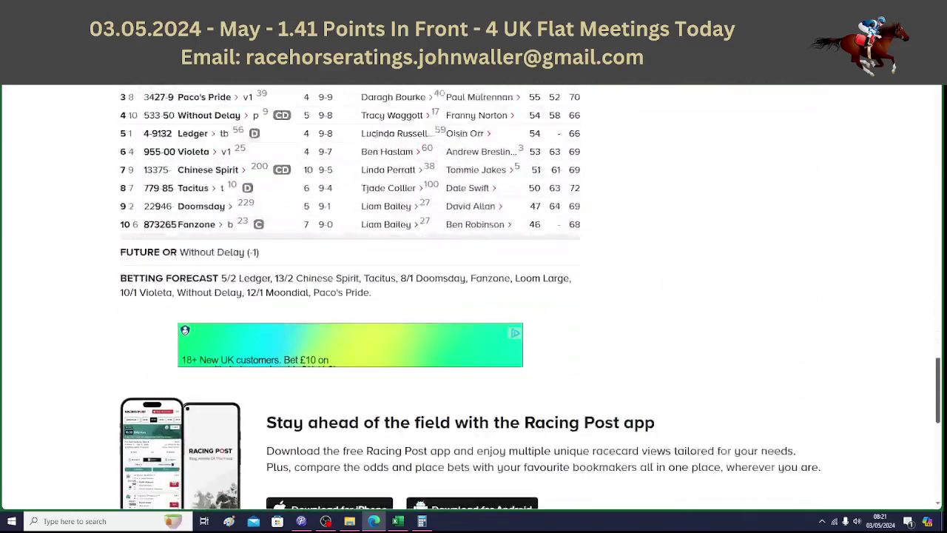
pyautogui.scroll(15, 474, 296)
pyautogui.scroll(20, 473, 296)
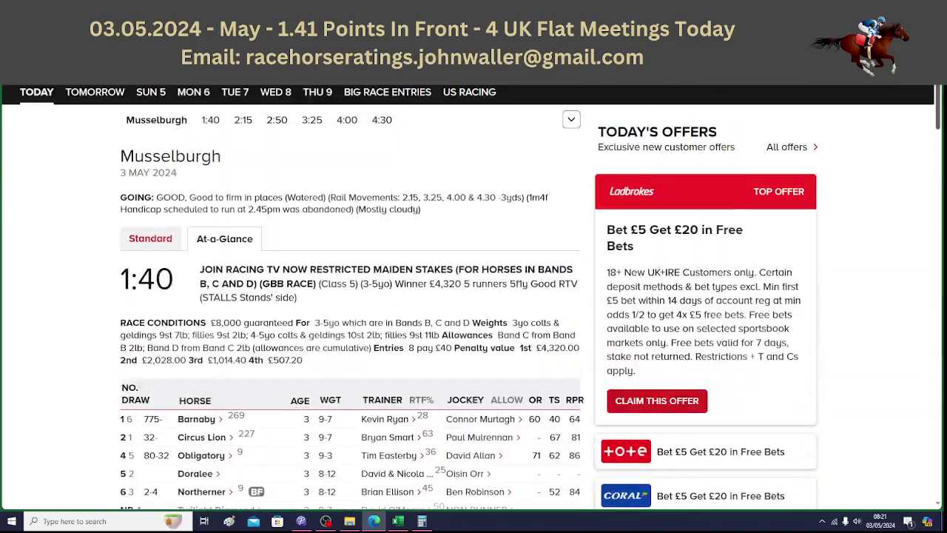
pyautogui.scroll(2, 473, 296)
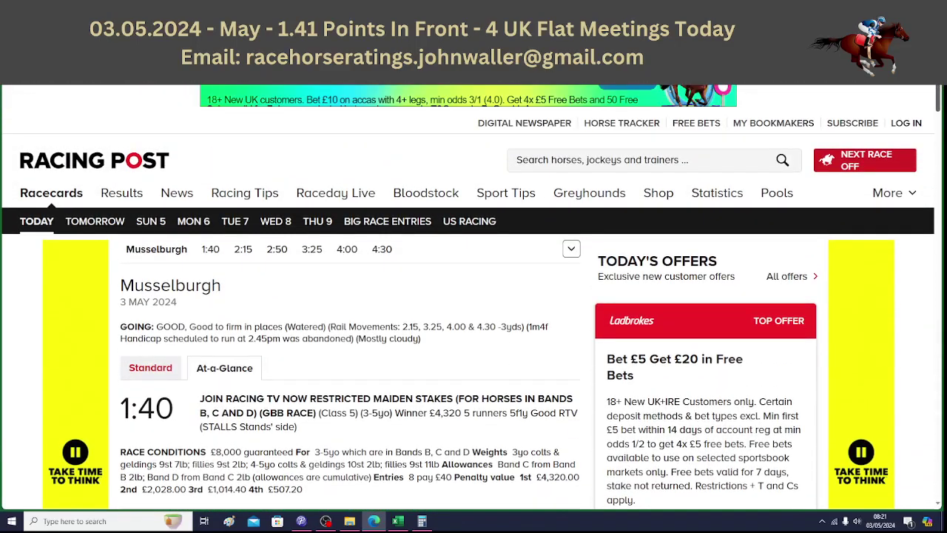
# Select Gobi Sunset's Betfair odds cell on the 14.15 sheet, then show Matchbook's 14:15 Musselburgh market
pyautogui.click(399, 522)
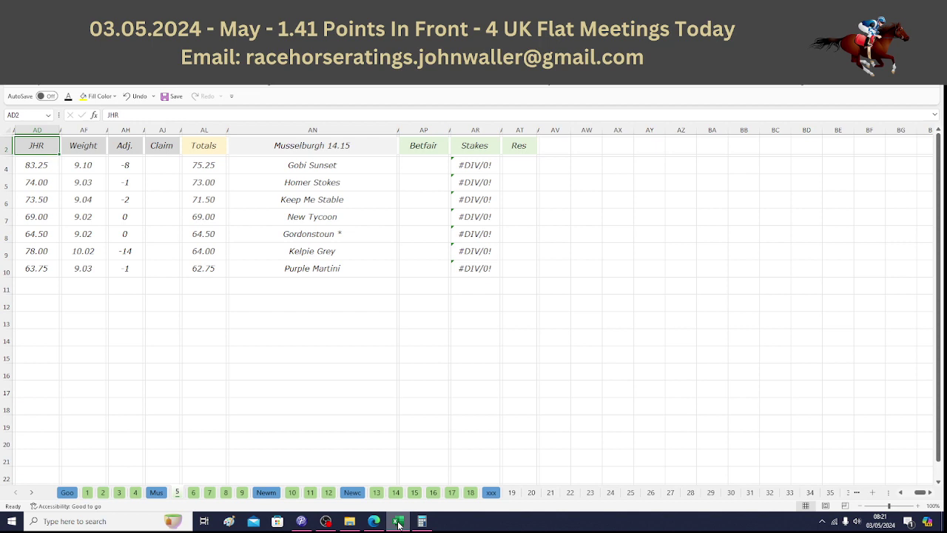
pyautogui.click(422, 168)
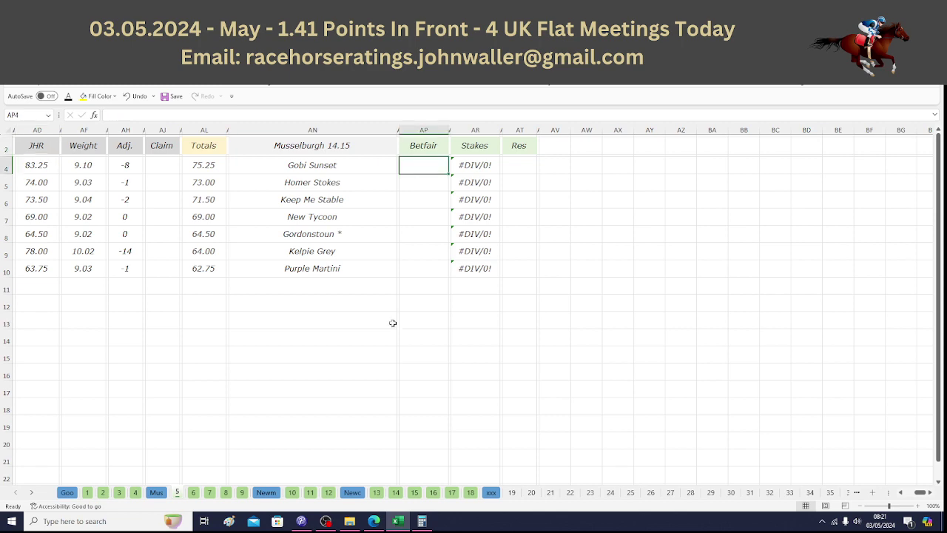
pyautogui.moveTo(376, 524)
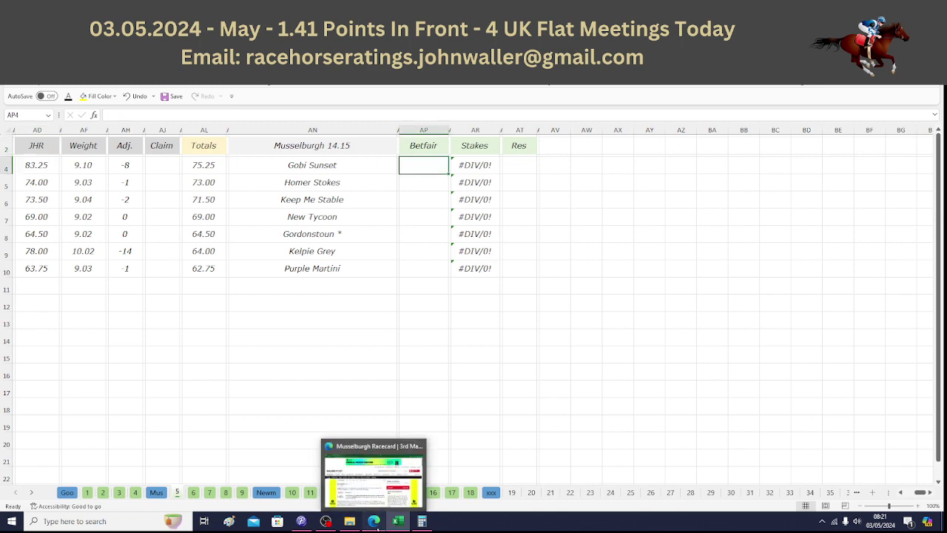
pyautogui.click(376, 466)
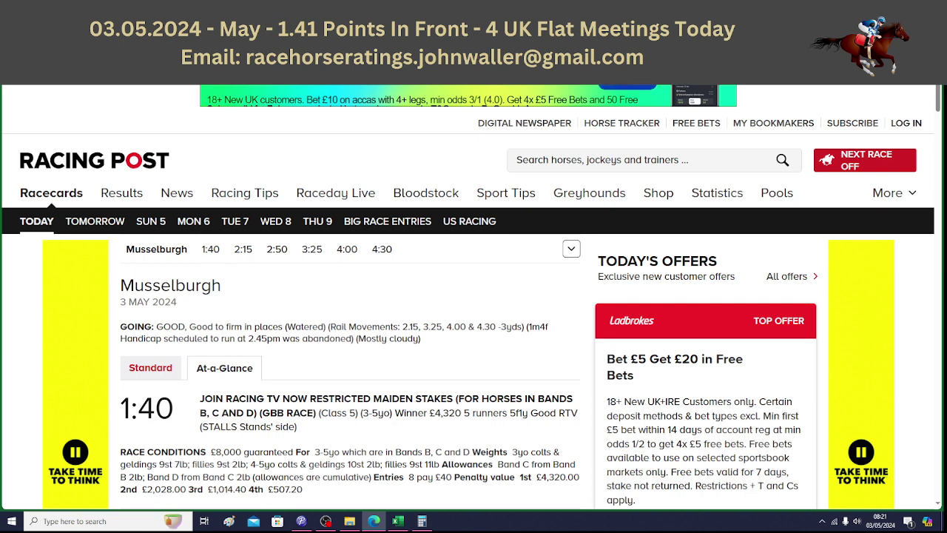
pyautogui.hotkey('ctrl', 'Tab')
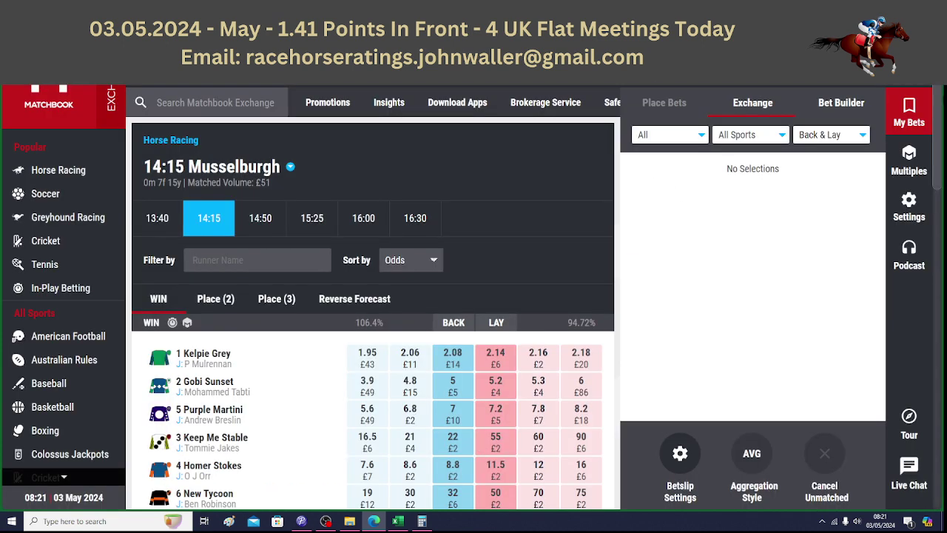
# Enter Matchbook odds of 5 for Gobi Sunset and 8.8 for Homer Stokes
pyautogui.scroll(-3, 374, 311)
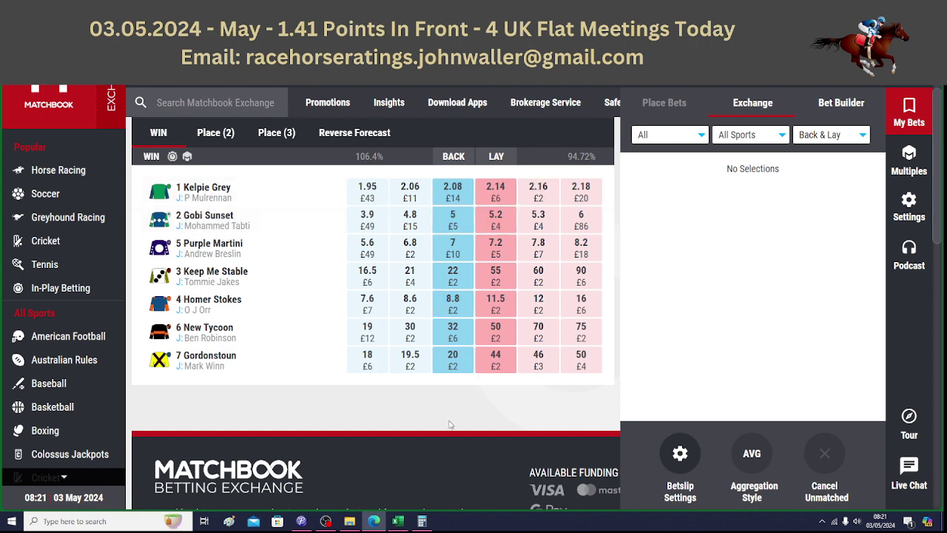
pyautogui.click(398, 521)
pyautogui.write('5')
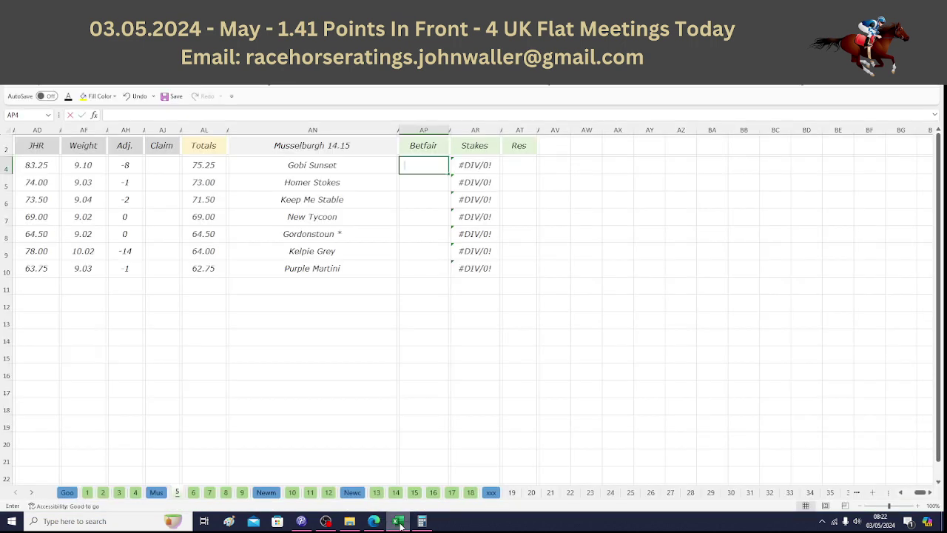
pyautogui.press('Tab')
pyautogui.press('Down')
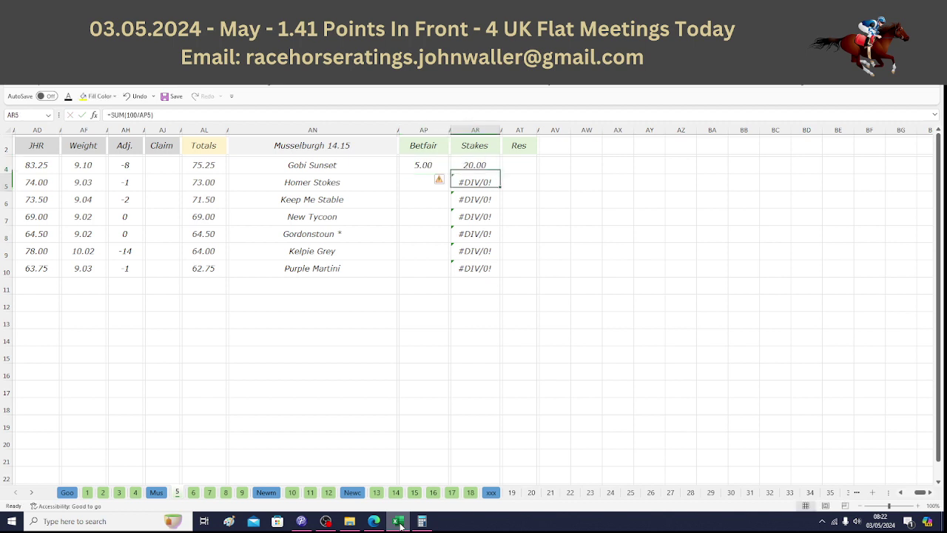
pyautogui.press('Left')
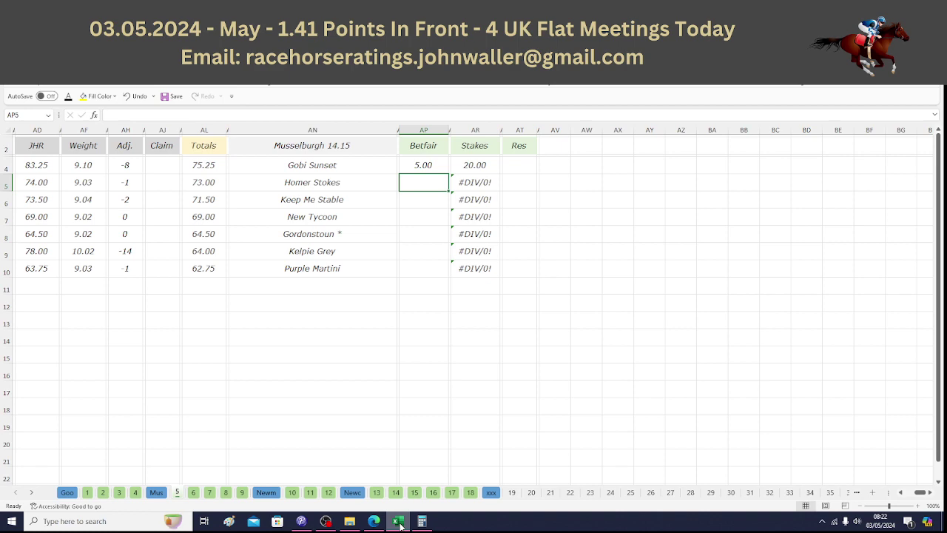
pyautogui.click(398, 521)
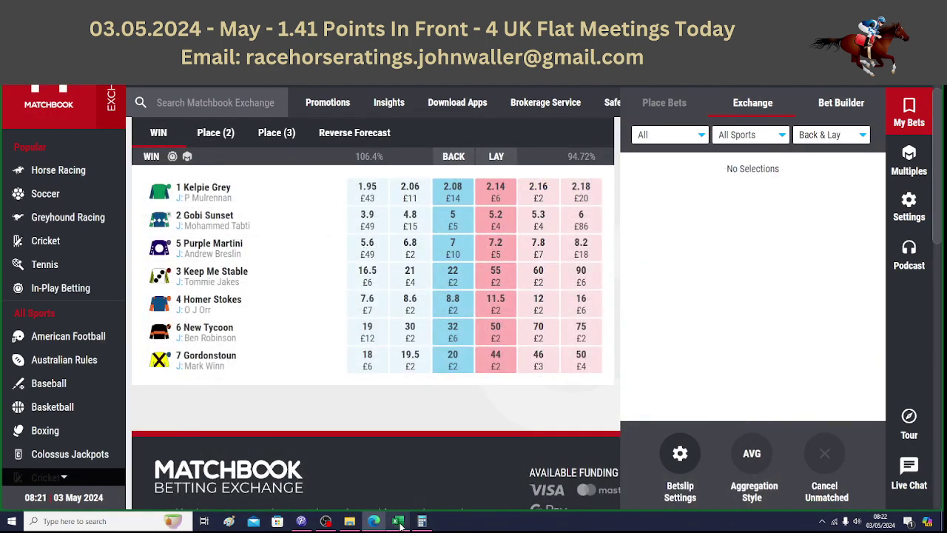
pyautogui.click(398, 521)
pyautogui.write('8.8')
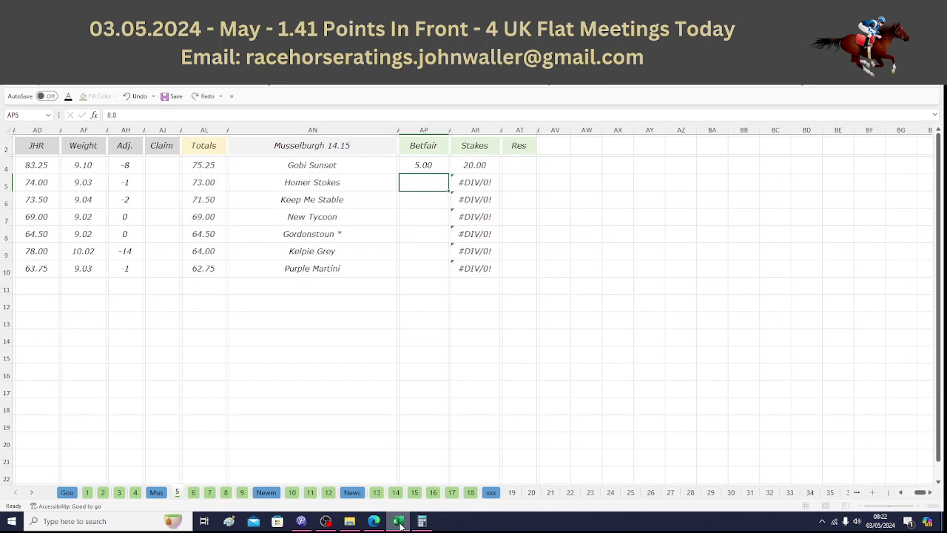
pyautogui.press('Tab')
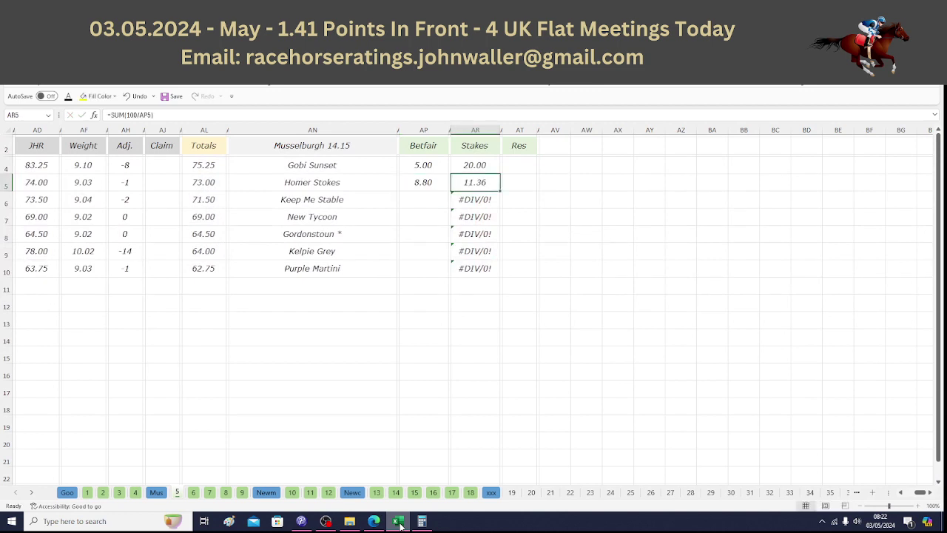
pyautogui.press('Down')
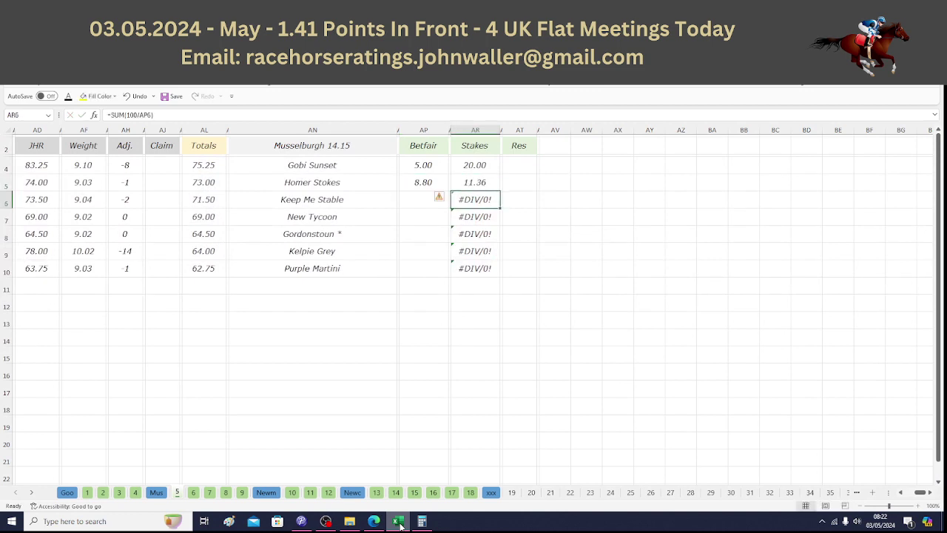
pyautogui.press('Left')
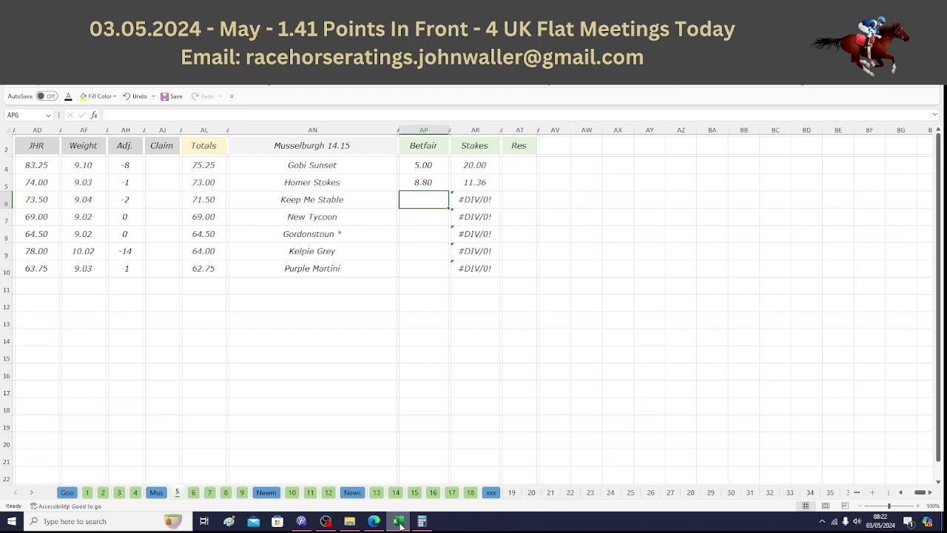
# Enter odds of 22 for Keep Me Stable and 32 for New Tycoon, checking the calculated stake
pyautogui.click(400, 522)
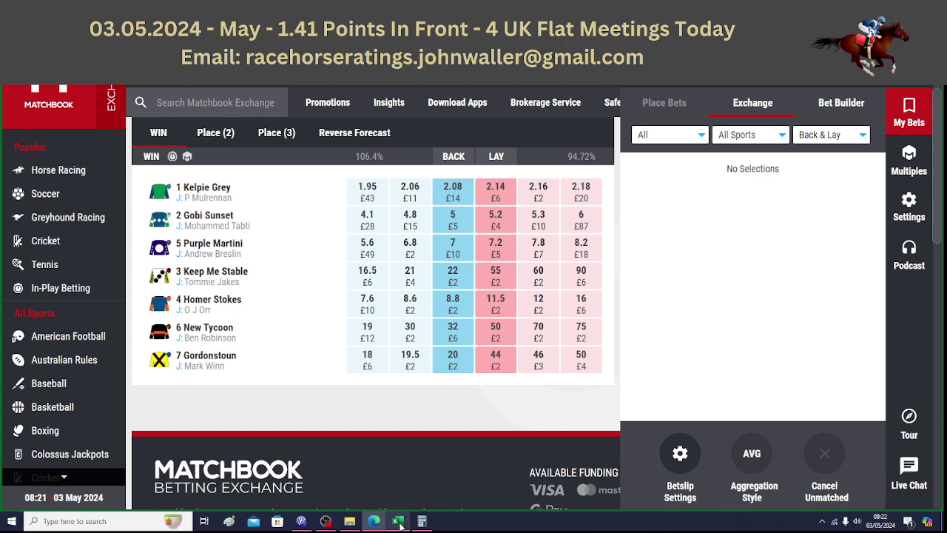
pyautogui.click(400, 522)
pyautogui.write('22')
pyautogui.hotkey('ctrl', 'Return')
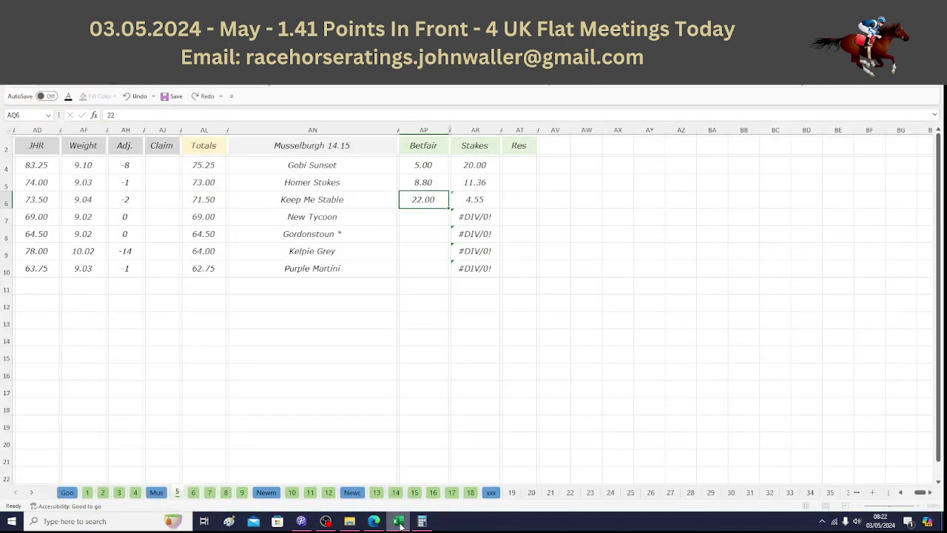
pyautogui.press('Right')
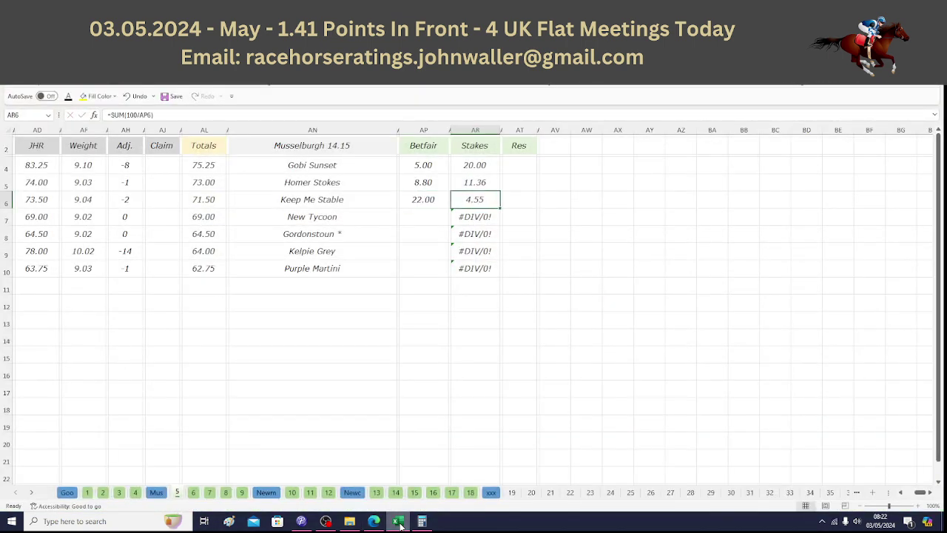
pyautogui.press('Down')
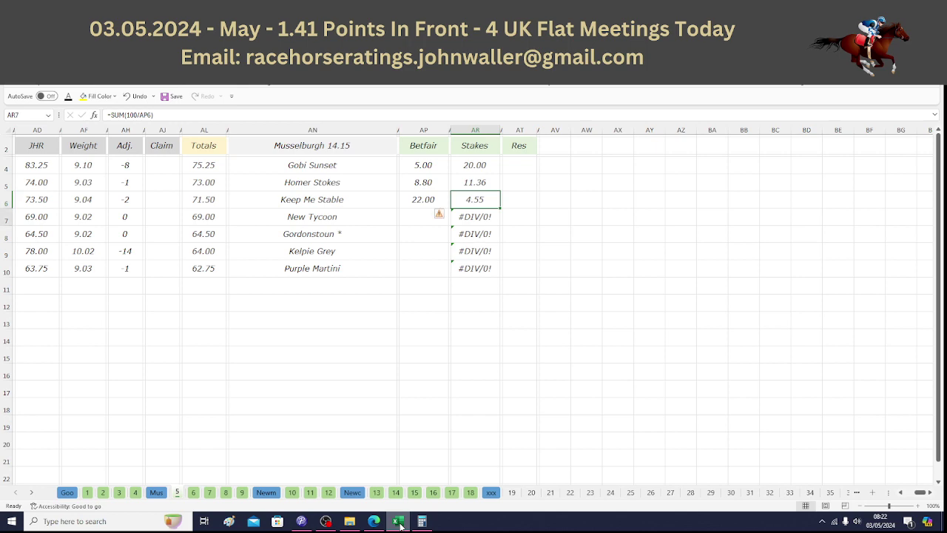
pyautogui.press('Left')
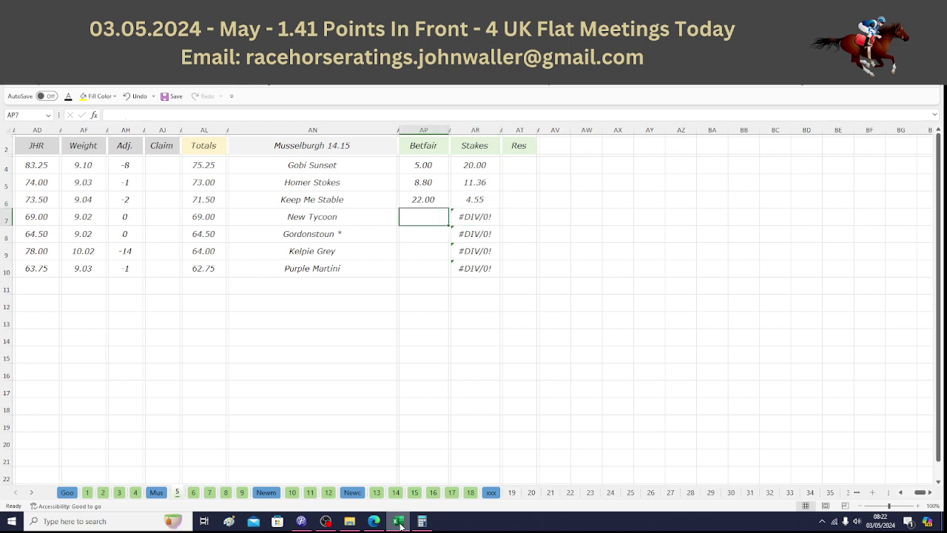
pyautogui.click(399, 523)
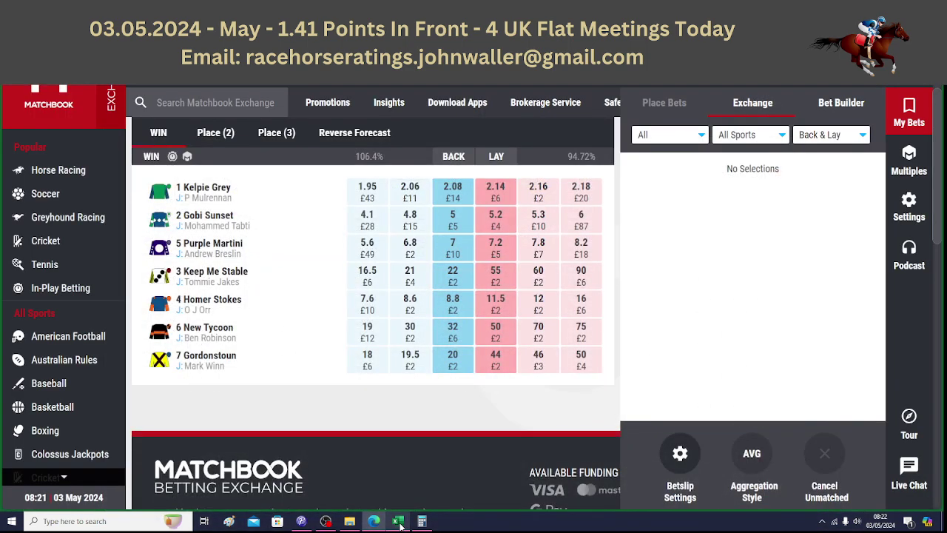
pyautogui.click(400, 522)
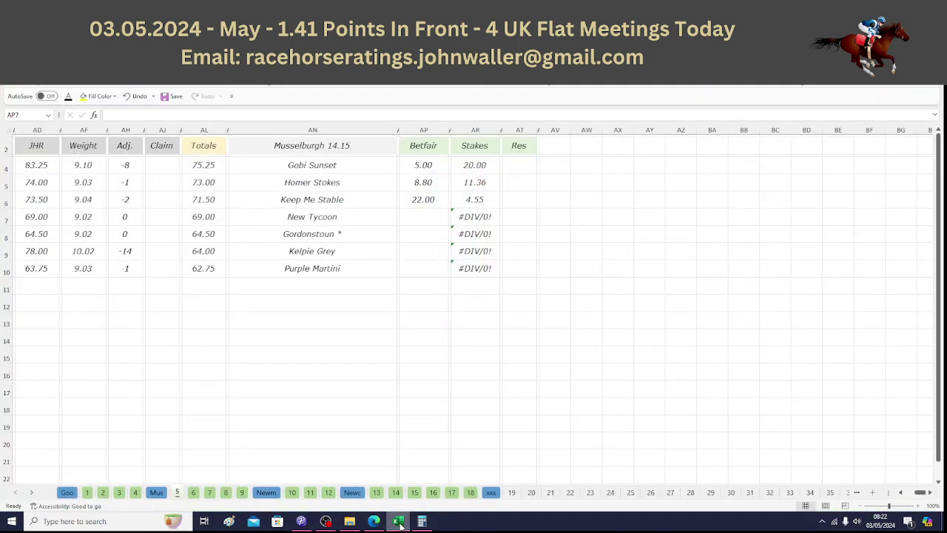
pyautogui.write('32')
pyautogui.press('Right')
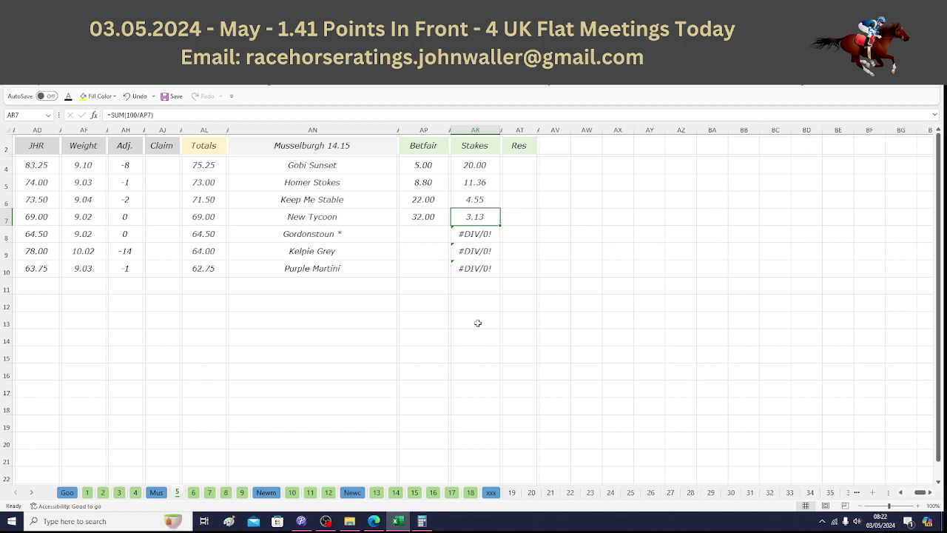
# Check the running stake total, then enter Gordonstoun's Matchbook odds of 20
pyautogui.moveTo(474, 165); pyautogui.dragTo(475, 218)
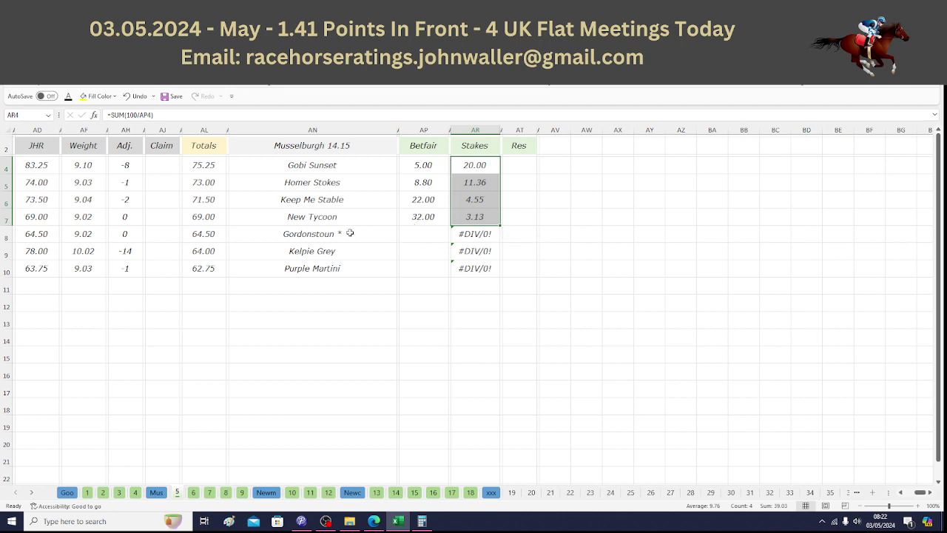
pyautogui.click(419, 234)
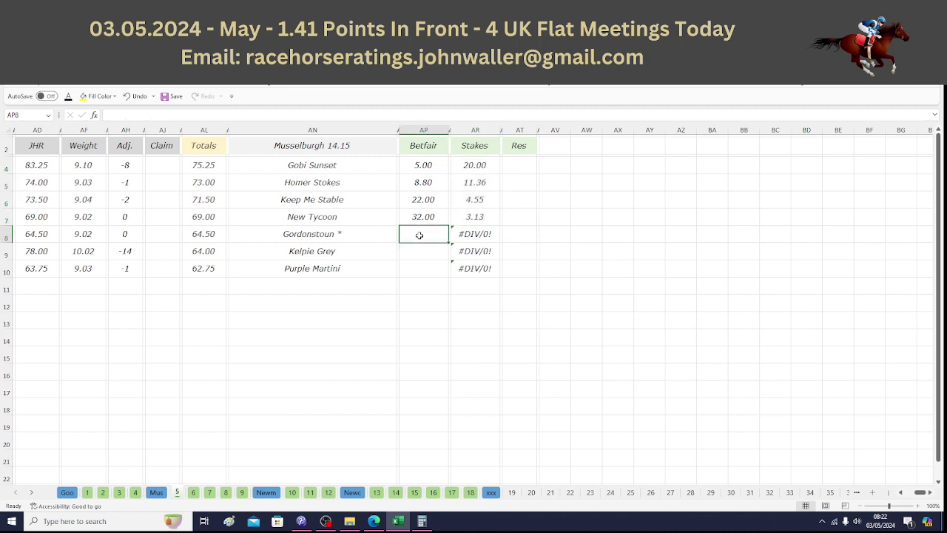
pyautogui.hotkey('alt', 'Tab')
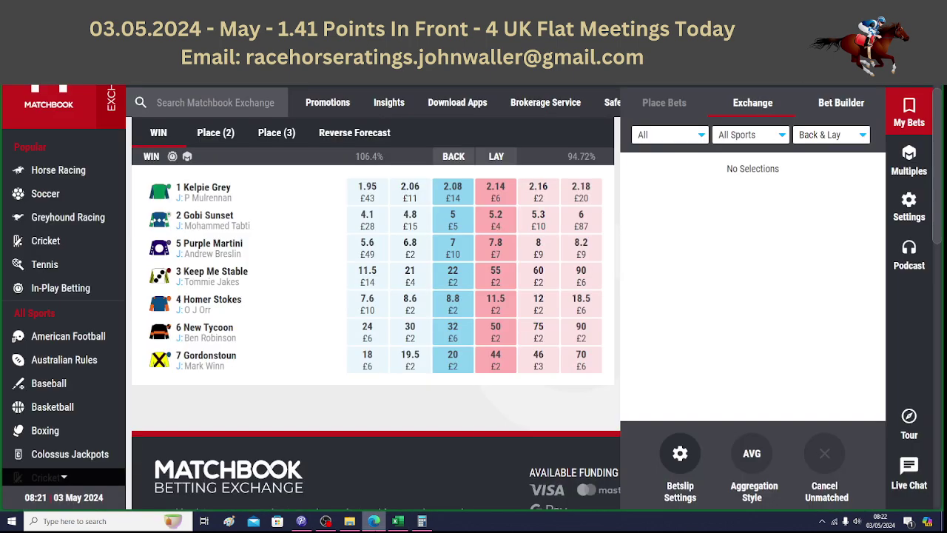
pyautogui.hotkey('alt', 'Tab')
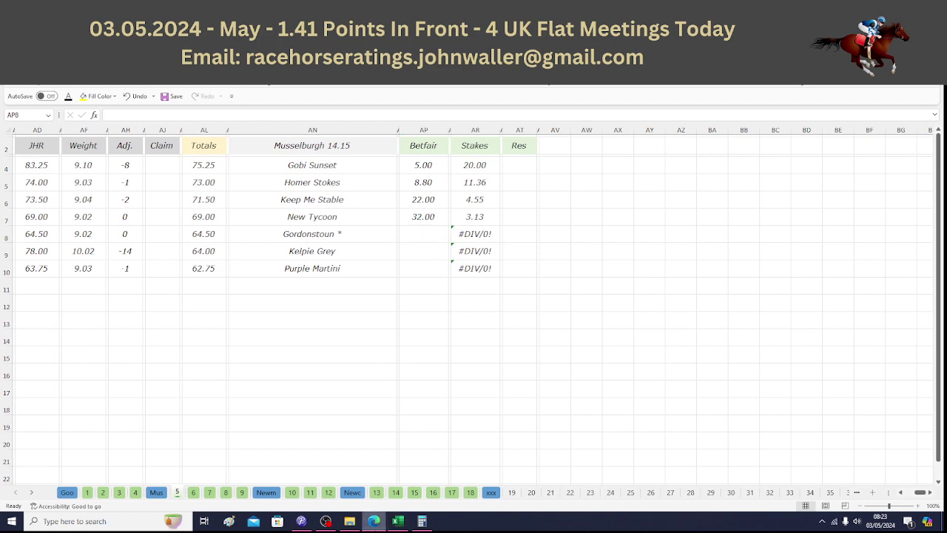
pyautogui.rightClick(374, 521)
pyautogui.click(374, 521)
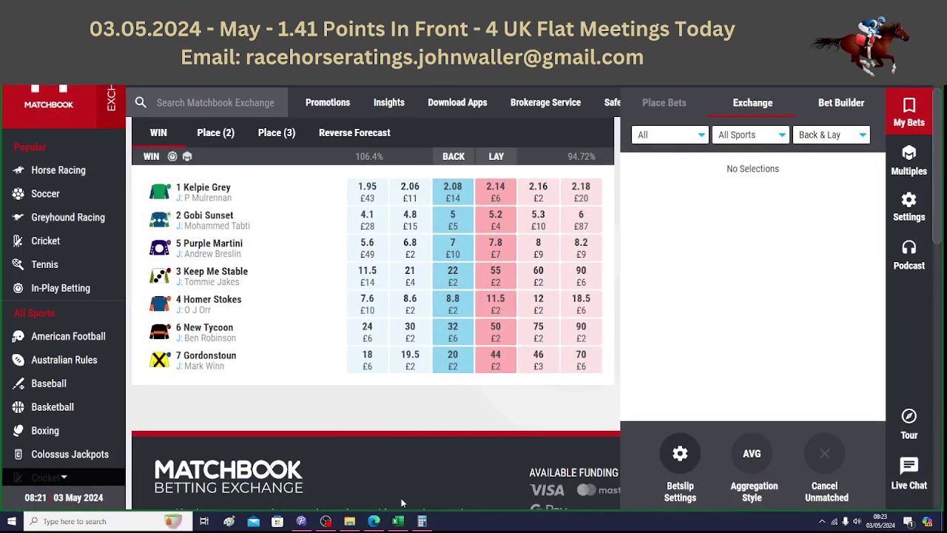
pyautogui.click(398, 521)
pyautogui.write('20')
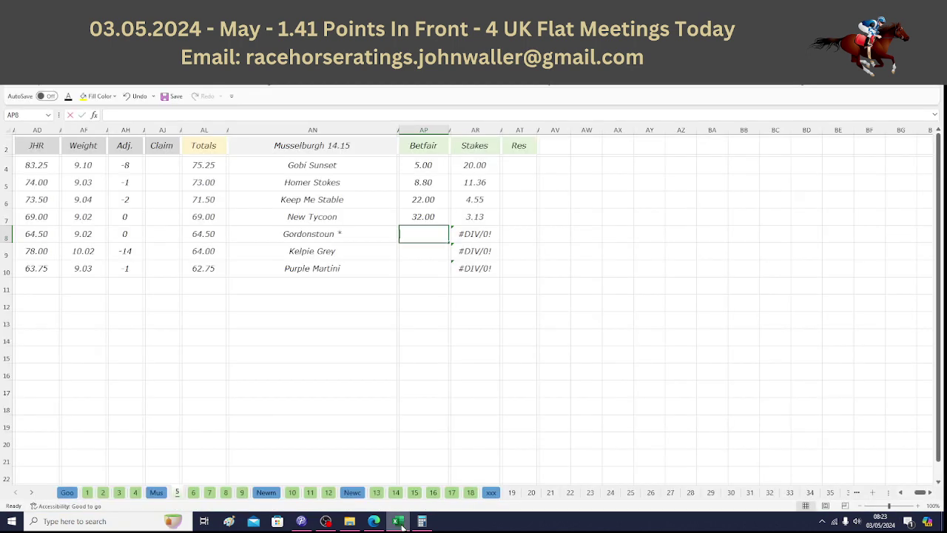
pyautogui.press('Tab')
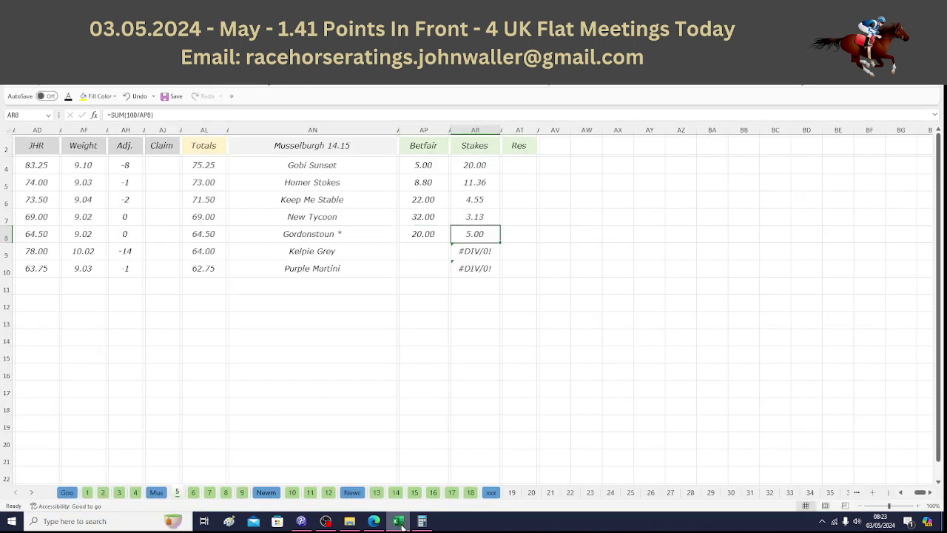
# Total the five stakes, then enter Kelpie Grey's Matchbook odds of 2.08
pyautogui.click(473, 169)
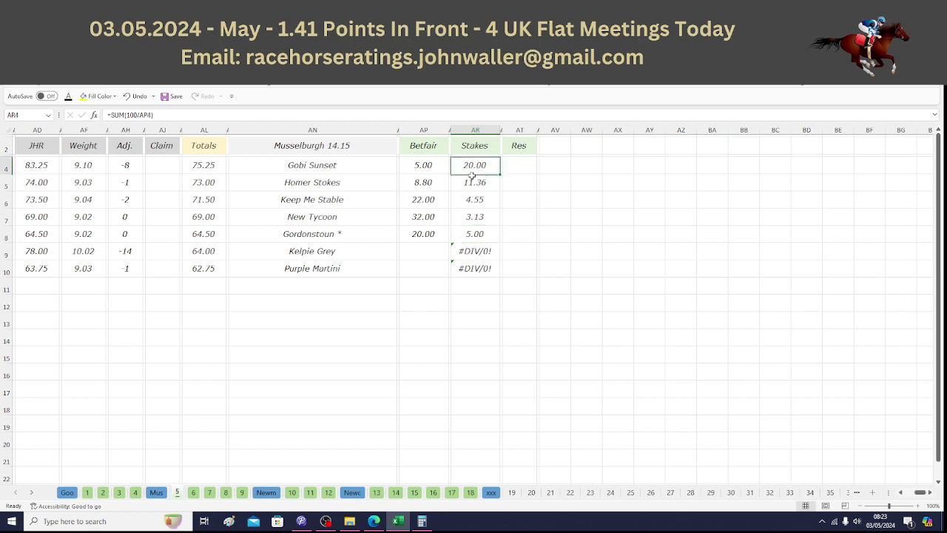
pyautogui.moveTo(473, 175); pyautogui.dragTo(473, 230)
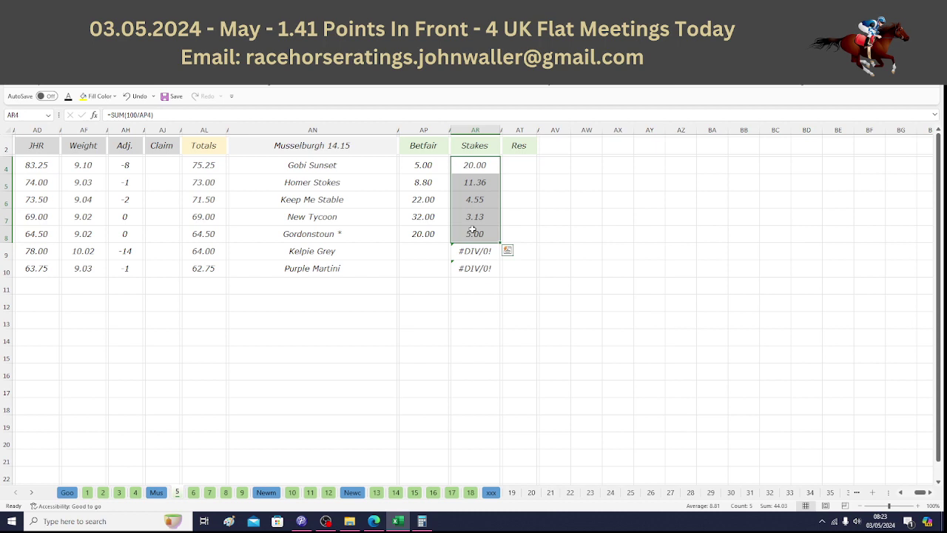
pyautogui.click(426, 251)
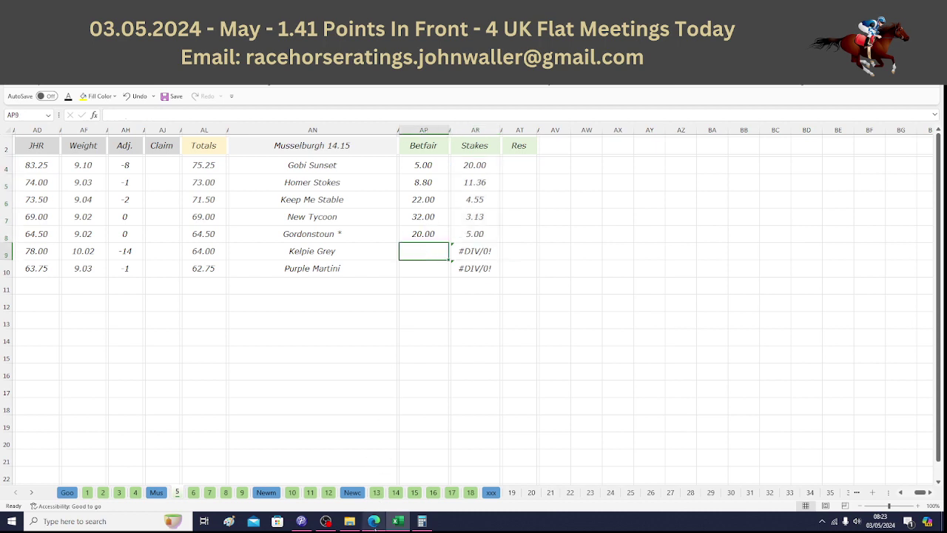
pyautogui.moveTo(377, 524)
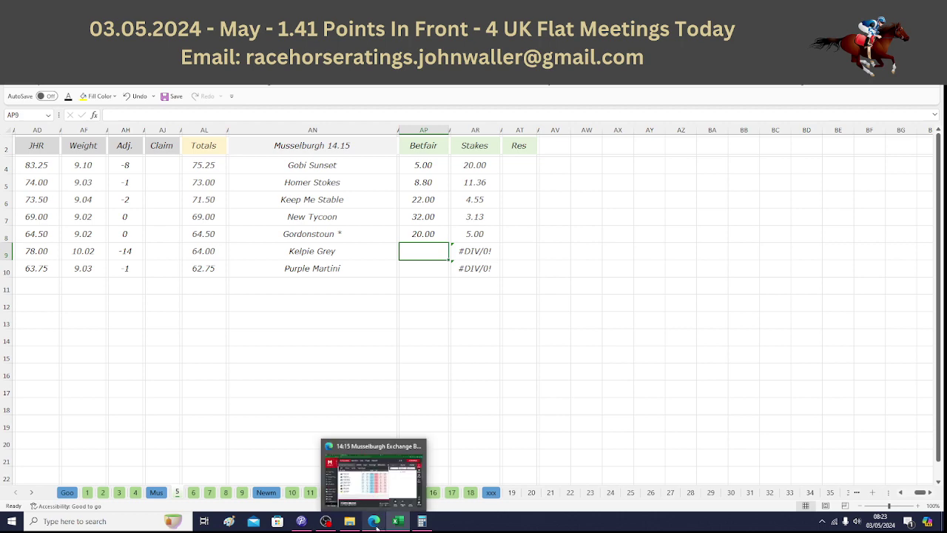
pyautogui.click(374, 473)
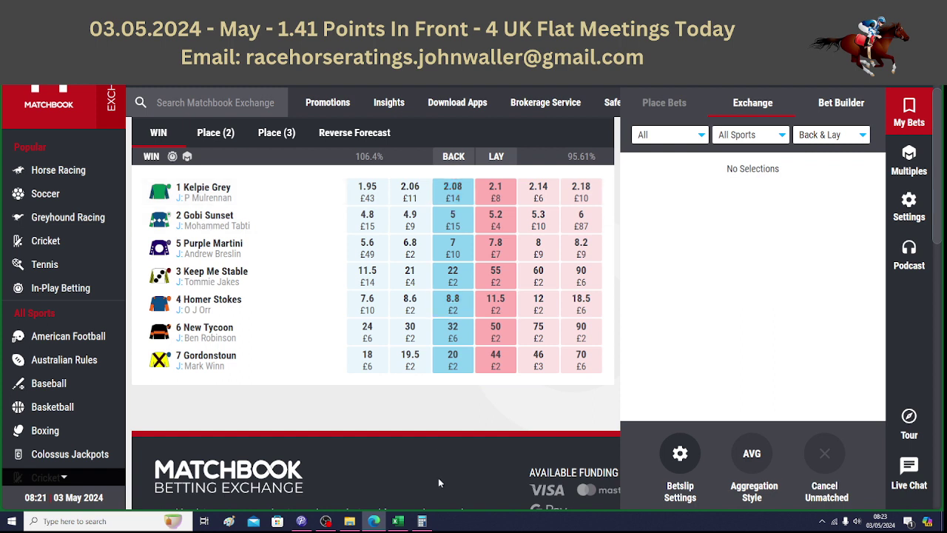
pyautogui.click(399, 523)
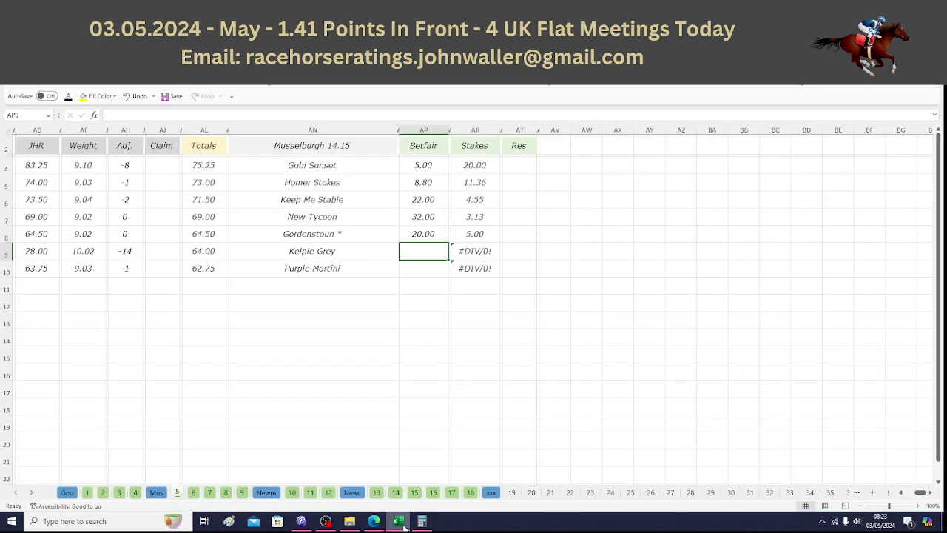
pyautogui.write('2.08')
pyautogui.press('Tab')
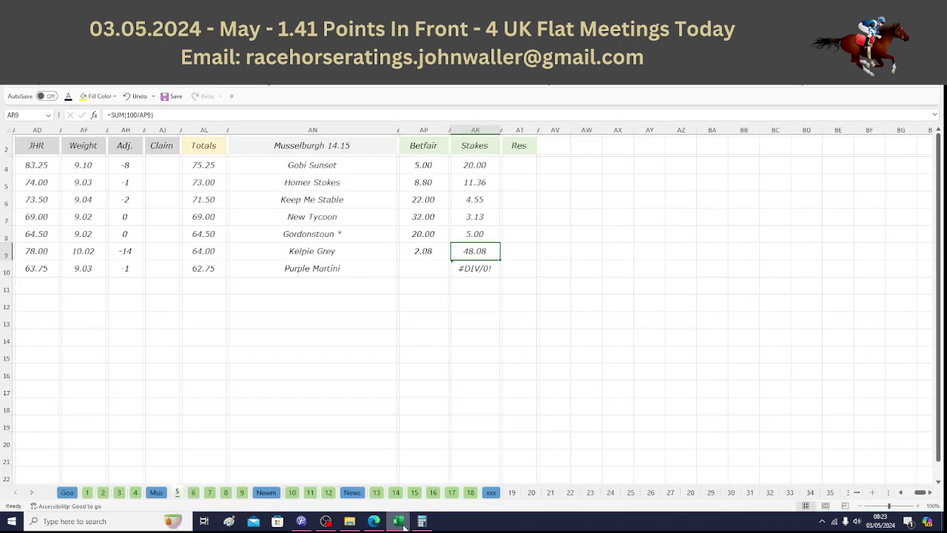
# Review the first five stakes' total and overwrite Kelpie Grey's stake with 5.97
pyautogui.click(473, 167)
pyautogui.moveTo(474, 168); pyautogui.dragTo(472, 231)
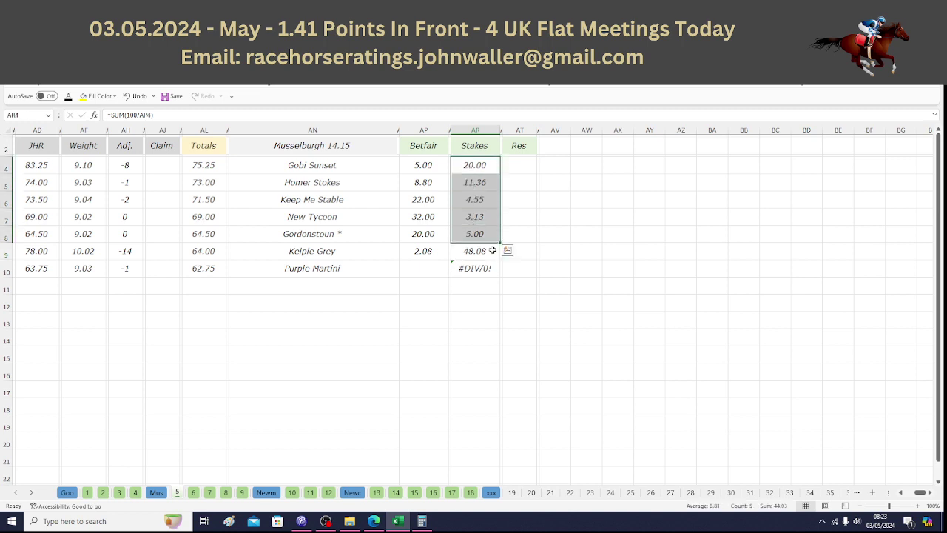
pyautogui.click(480, 252)
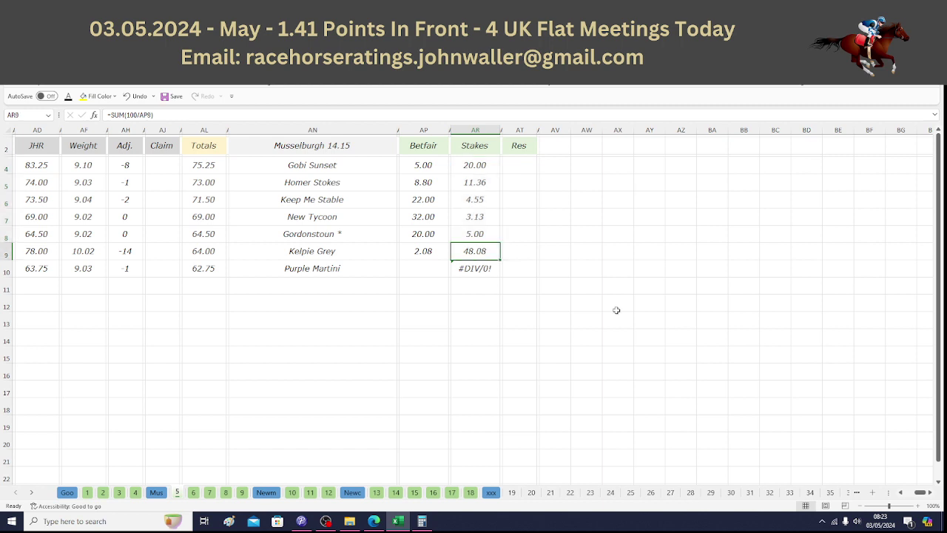
pyautogui.write('5.97')
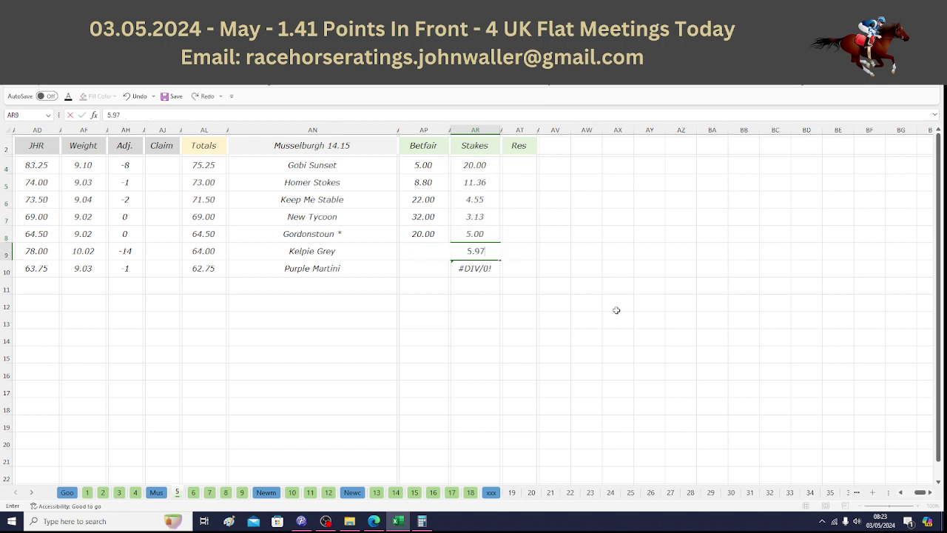
pyautogui.press('Up')
pyautogui.press('Up')
pyautogui.press('Up')
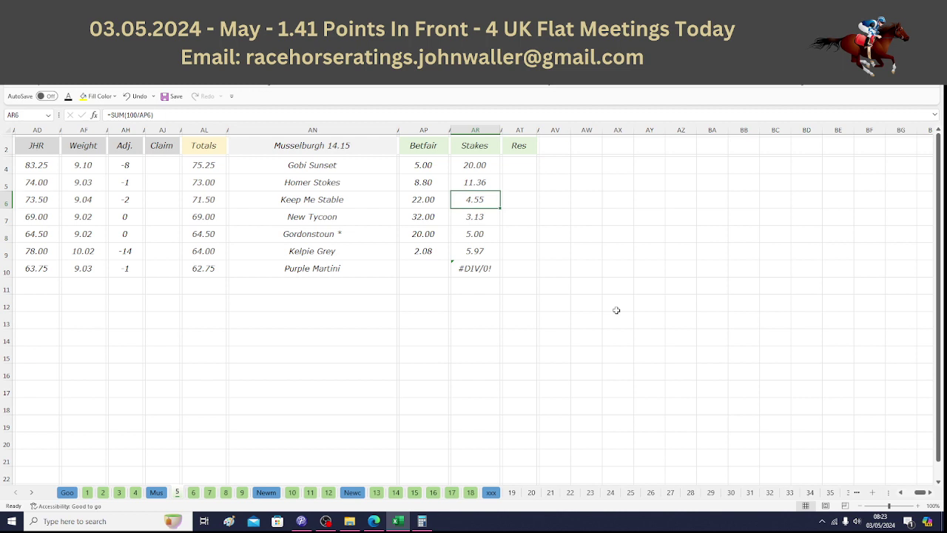
# Step through the runner rows from Homer Stokes to Kelpie Grey, then return to the JHR header
pyautogui.press('Up')
pyautogui.press('Up')
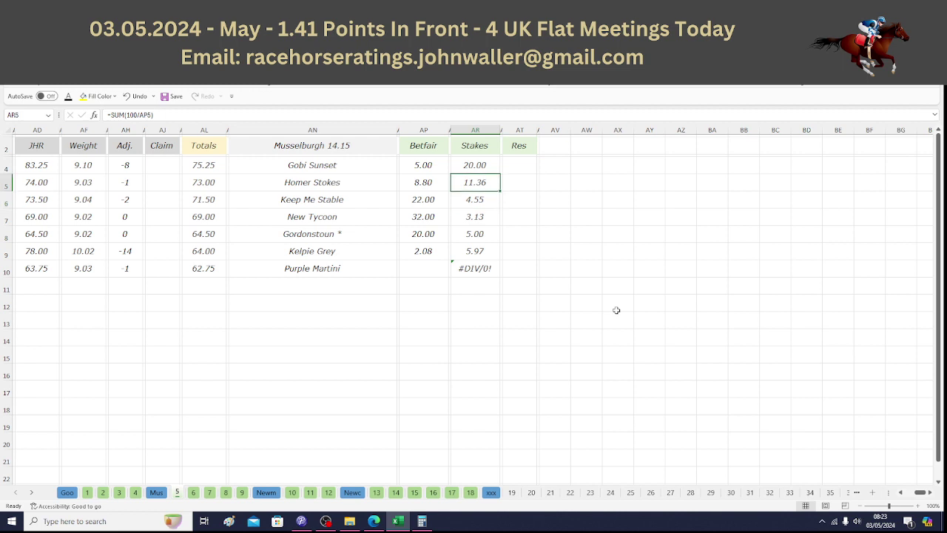
pyautogui.press('Left')
pyautogui.press('Left')
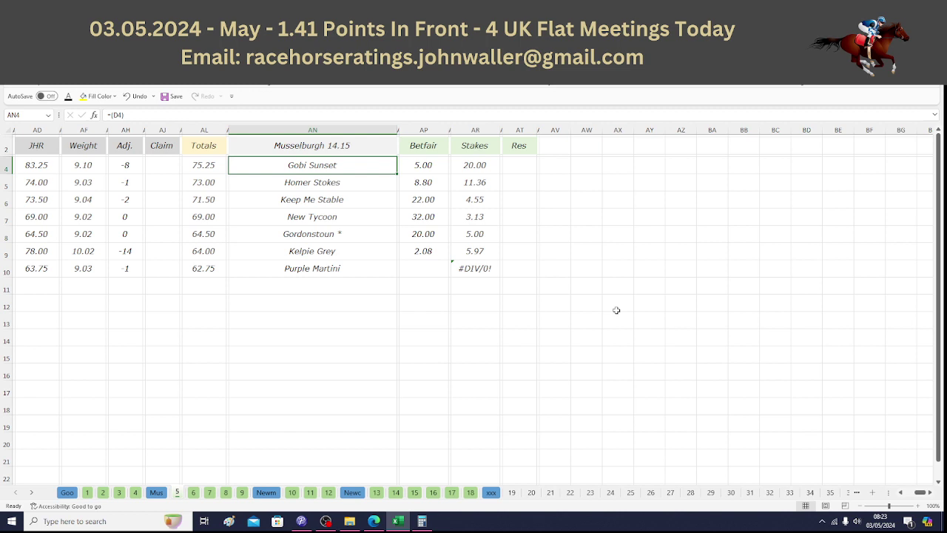
pyautogui.press('Down')
pyautogui.press('Down')
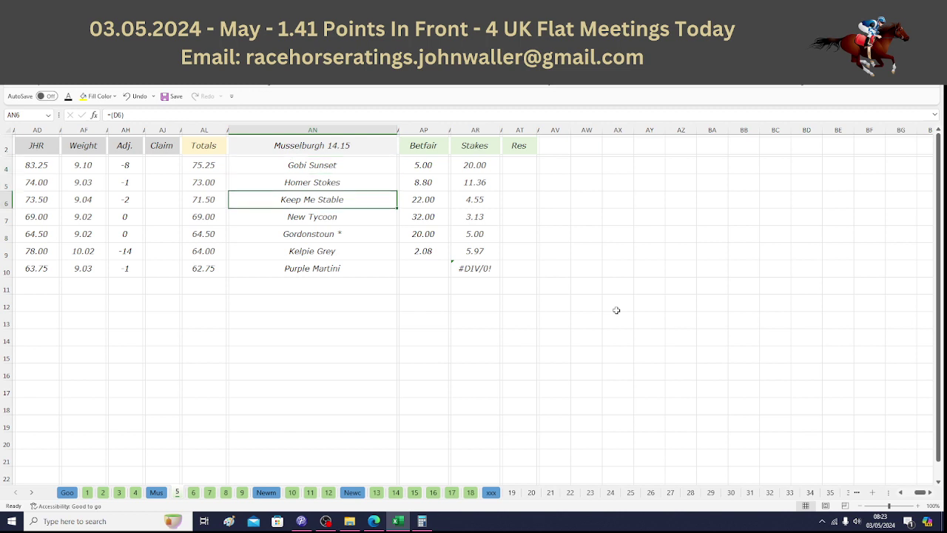
pyautogui.press('Down')
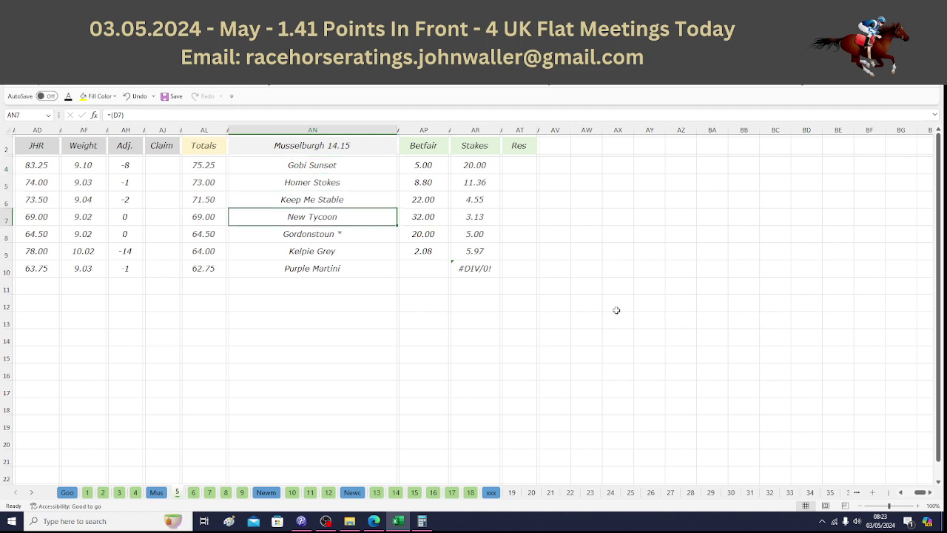
pyautogui.press('Down')
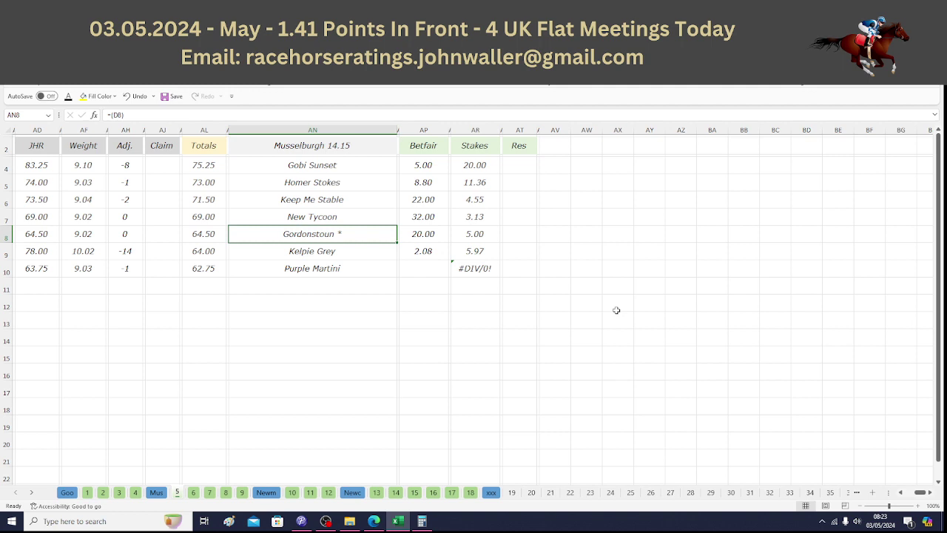
pyautogui.press('Down')
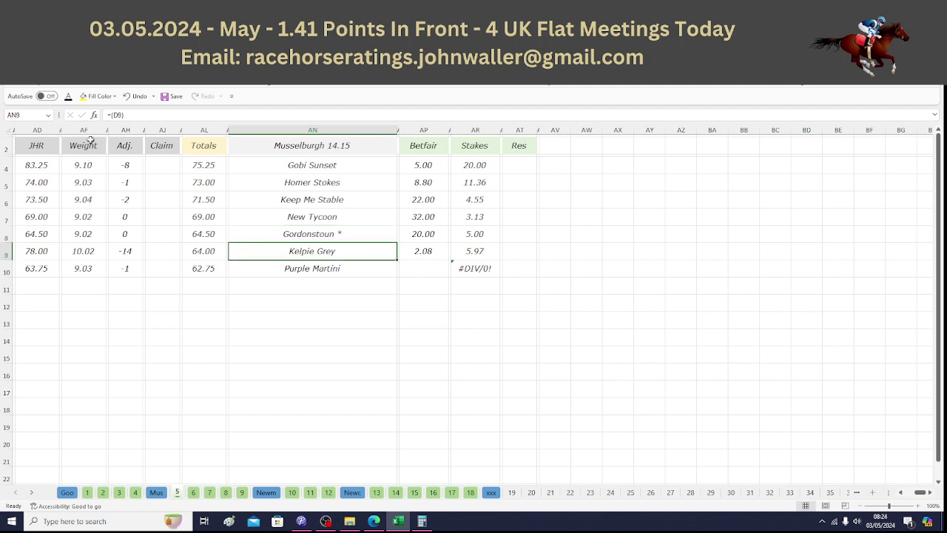
pyautogui.click(48, 145)
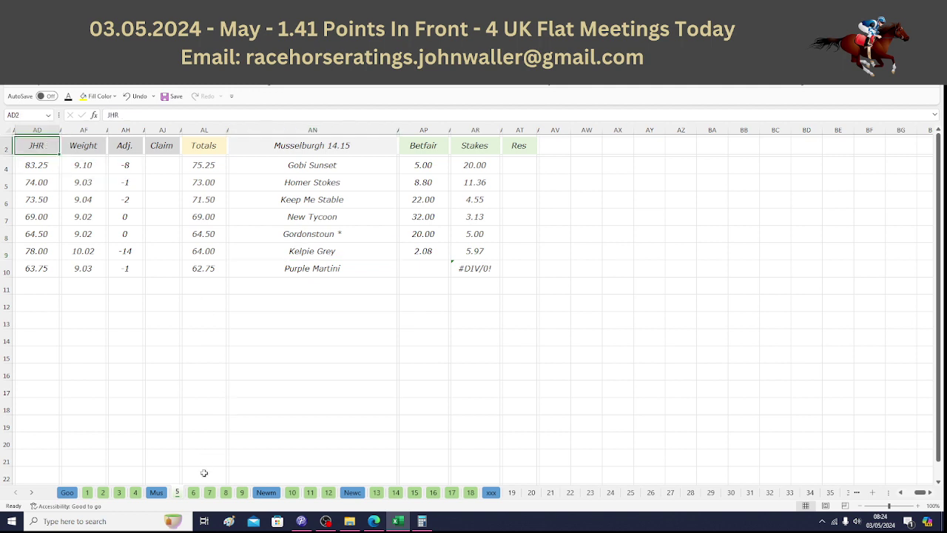
# Open the Musselburgh 14.50 sheet at Treat Of Treats's Betfair odds cell and switch to Matchbook
pyautogui.click(193, 493)
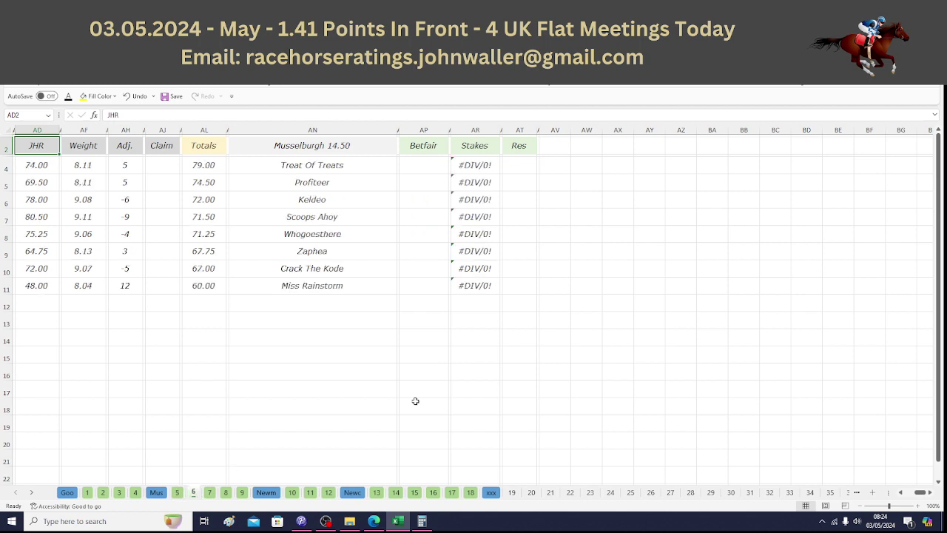
pyautogui.click(422, 167)
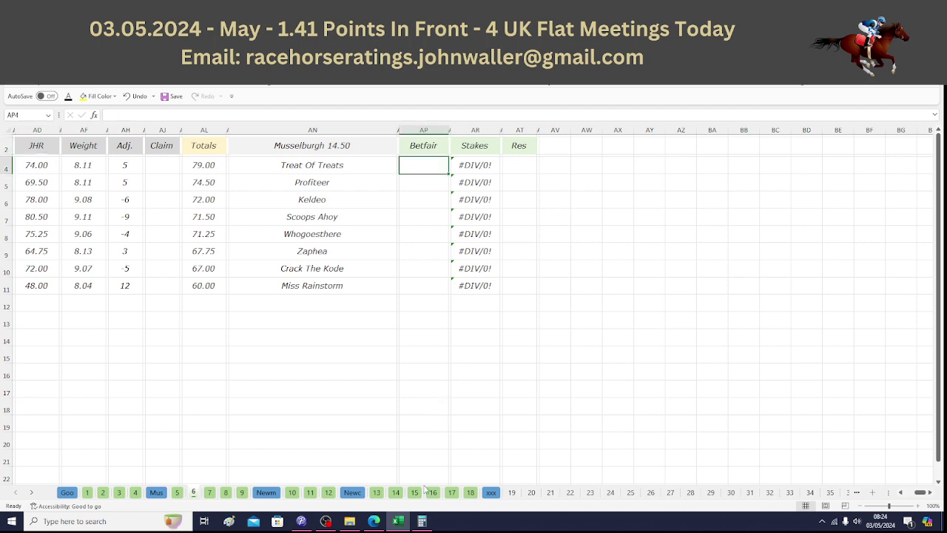
pyautogui.click(379, 521)
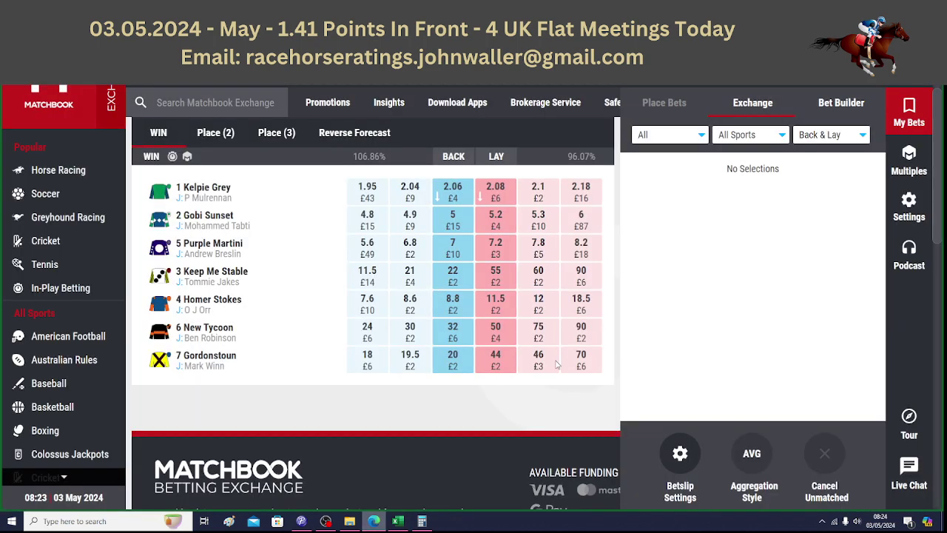
# Show the 14:50 Musselburgh market on Matchbook, scrolled to the eight runners' back and lay odds
pyautogui.scroll(2, 444, 296)
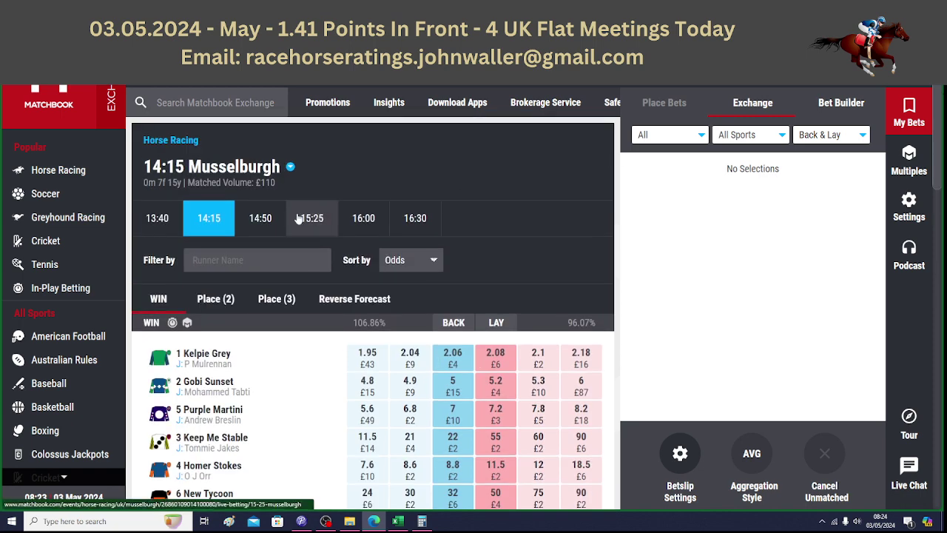
pyautogui.click(270, 222)
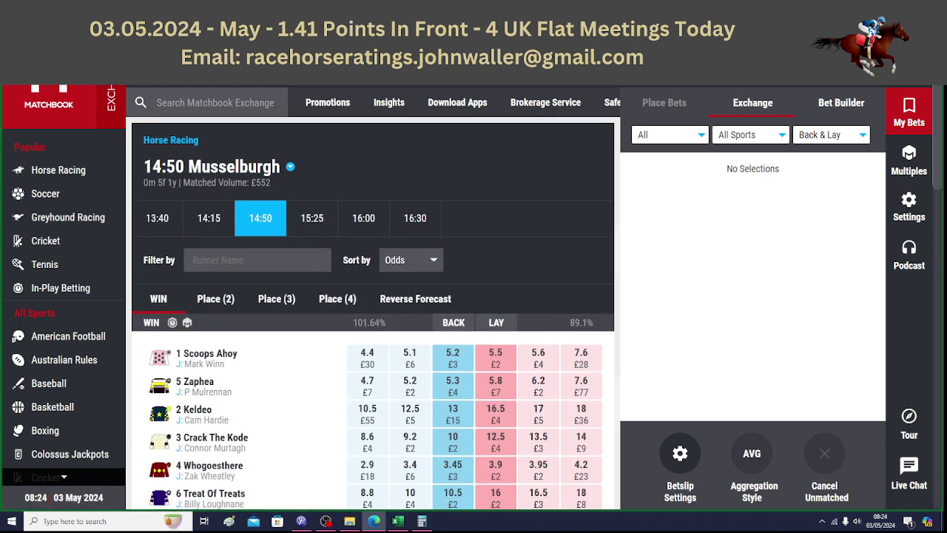
pyautogui.scroll(-3, 373, 311)
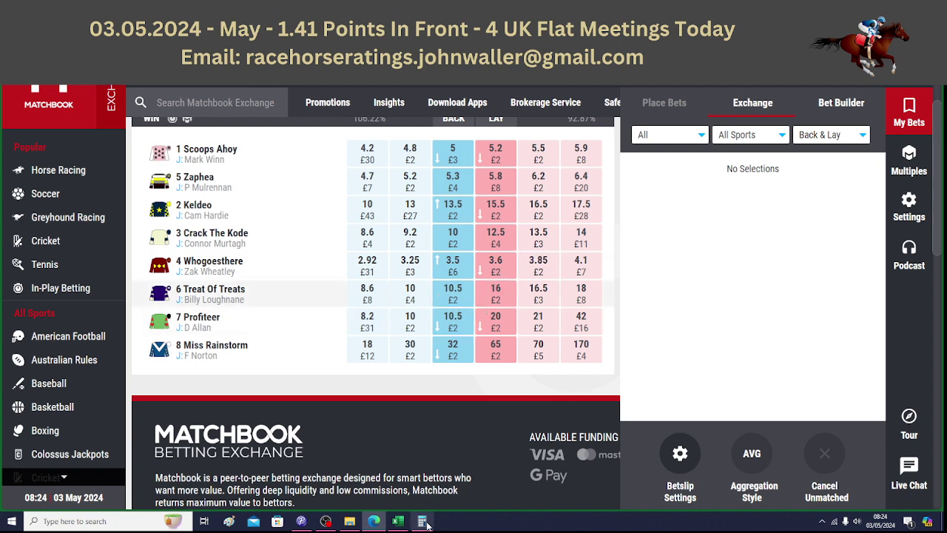
# Enter odds of 10.5 for both Treat Of Treats and Profiteer, checking the first calculated stake
pyautogui.click(398, 521)
pyautogui.write('10.5')
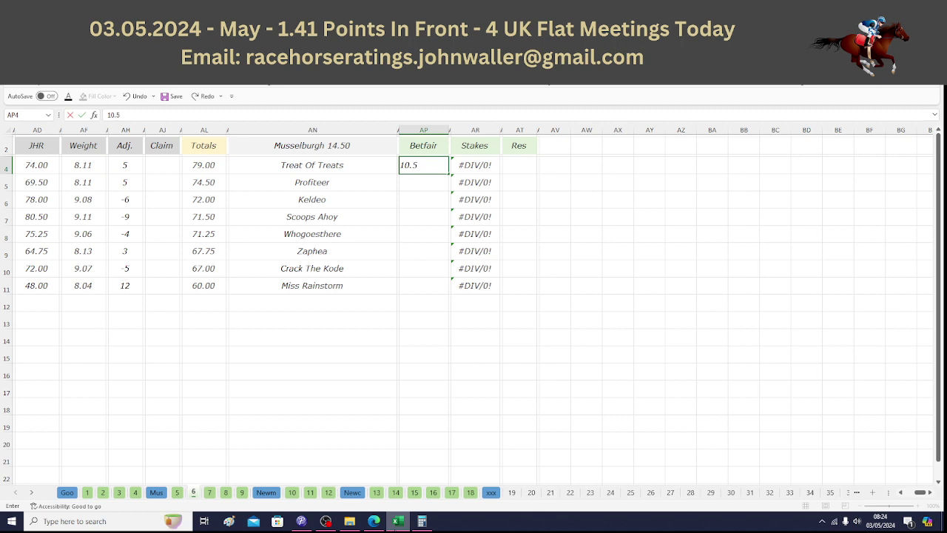
pyautogui.press('Tab')
pyautogui.click(475, 165)
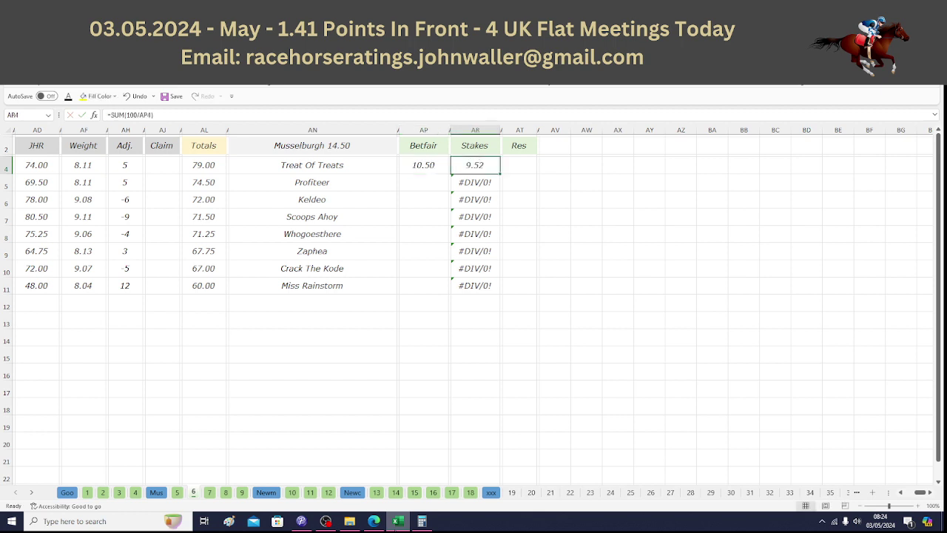
pyautogui.press('Down')
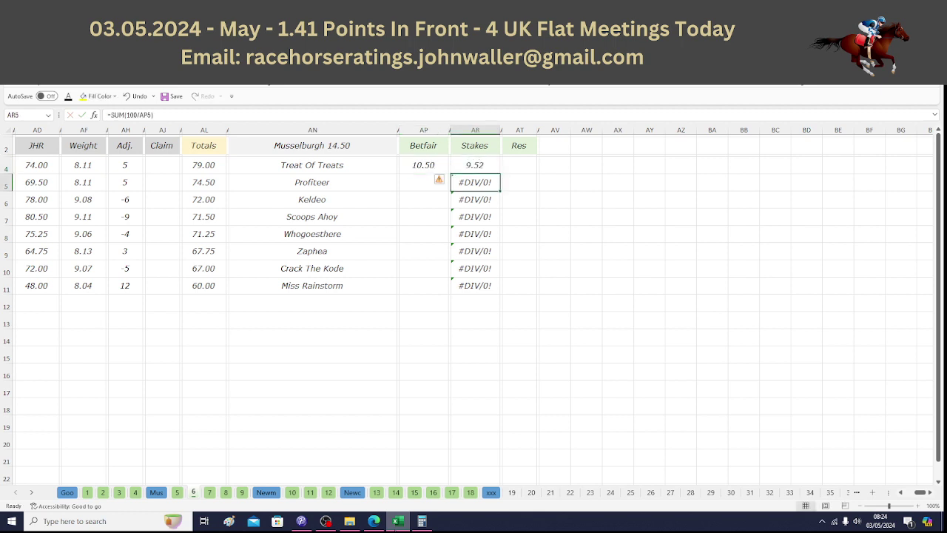
pyautogui.press('Left')
pyautogui.press('Left')
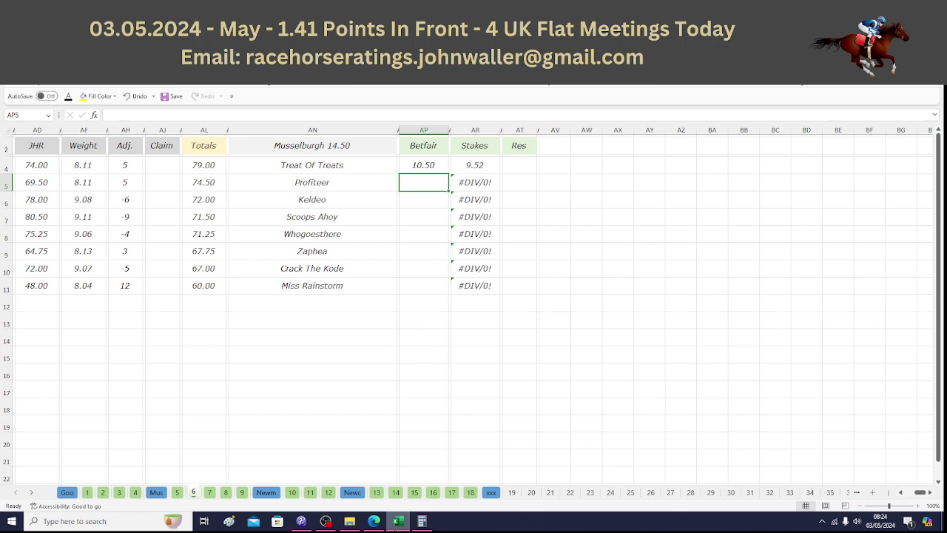
pyautogui.click(398, 522)
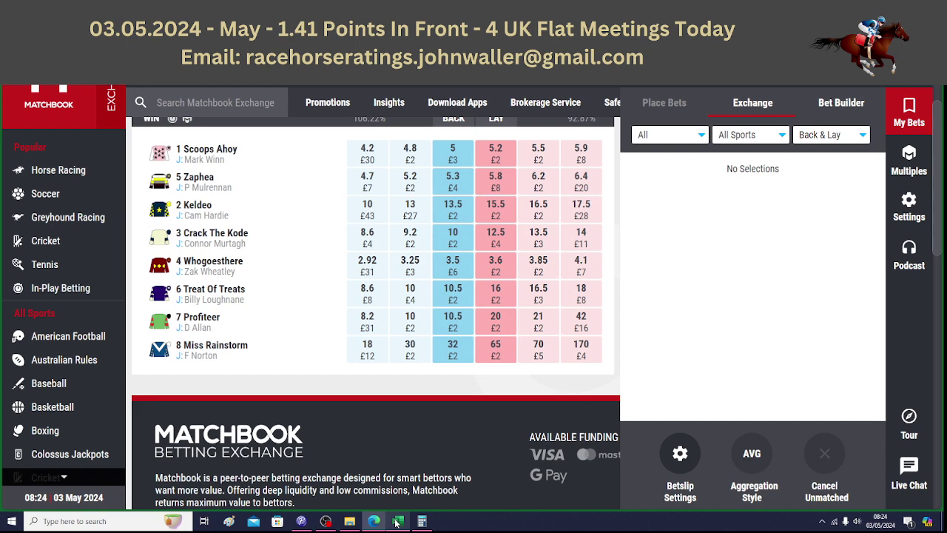
pyautogui.click(398, 522)
pyautogui.write('10.')
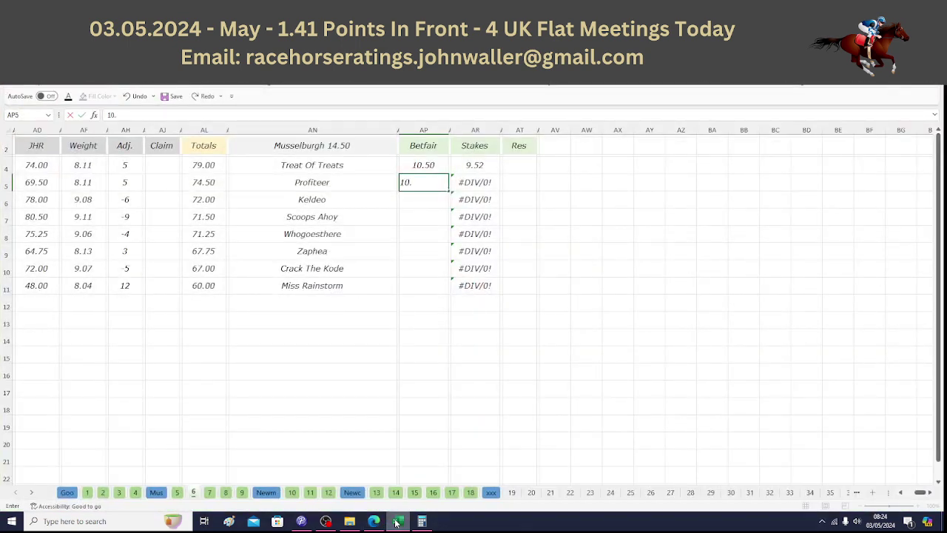
pyautogui.write('5')
pyautogui.press('Tab')
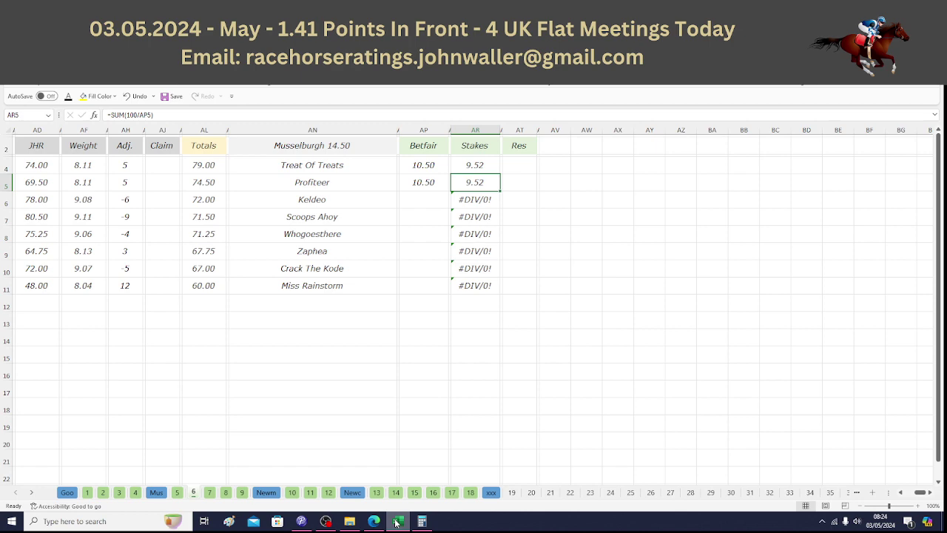
pyautogui.press('Down')
pyautogui.press('Left')
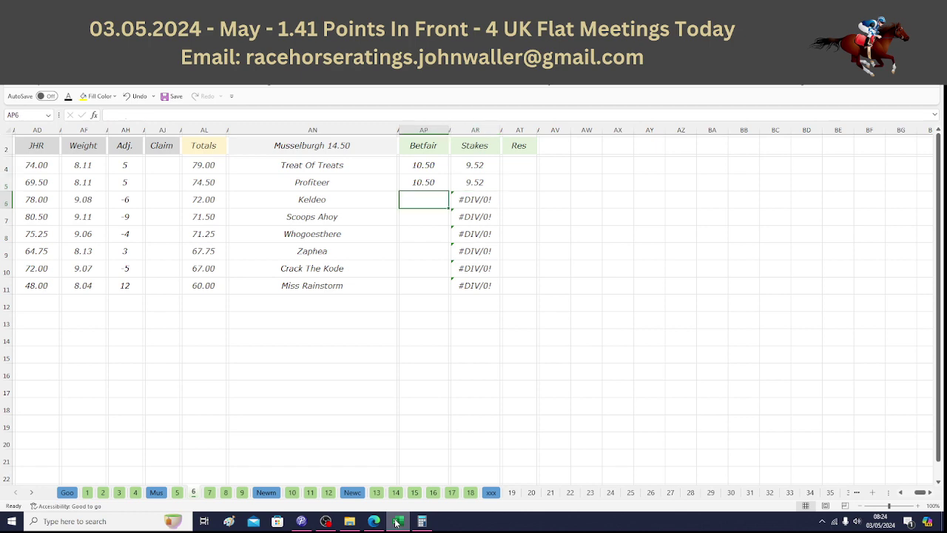
# Enter 13.5 for Keldeo and 5 for Scoops Ahoy, then select the four stakes totalling 46.46
pyautogui.click(398, 522)
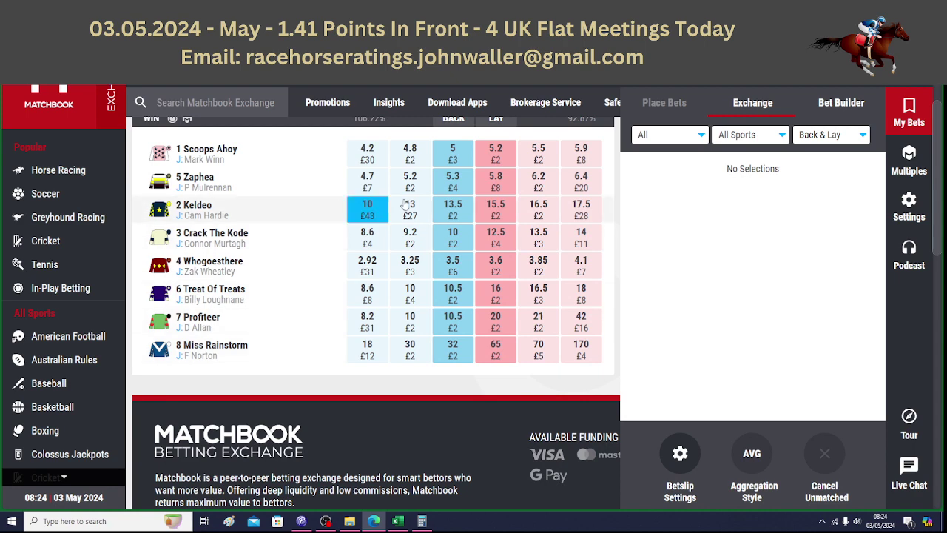
pyautogui.click(404, 522)
pyautogui.write('13.5')
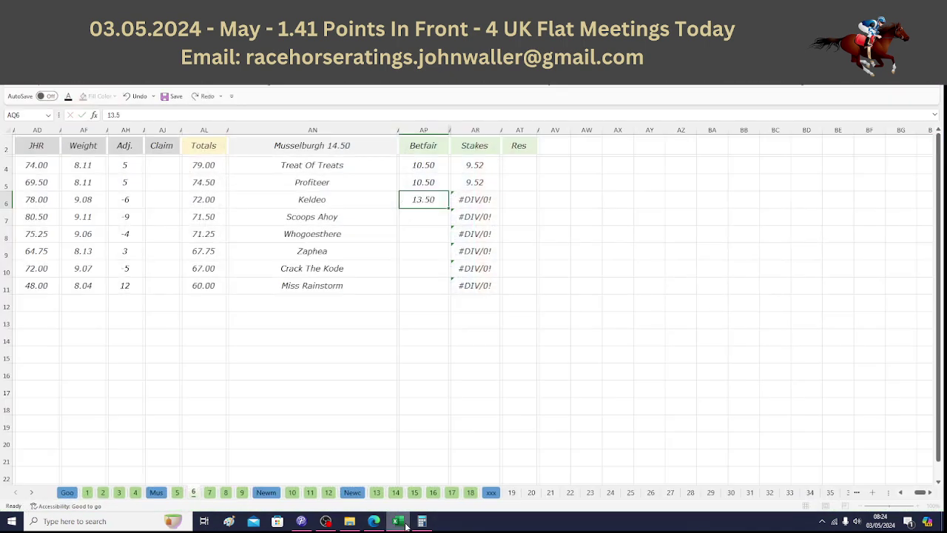
pyautogui.press('Tab')
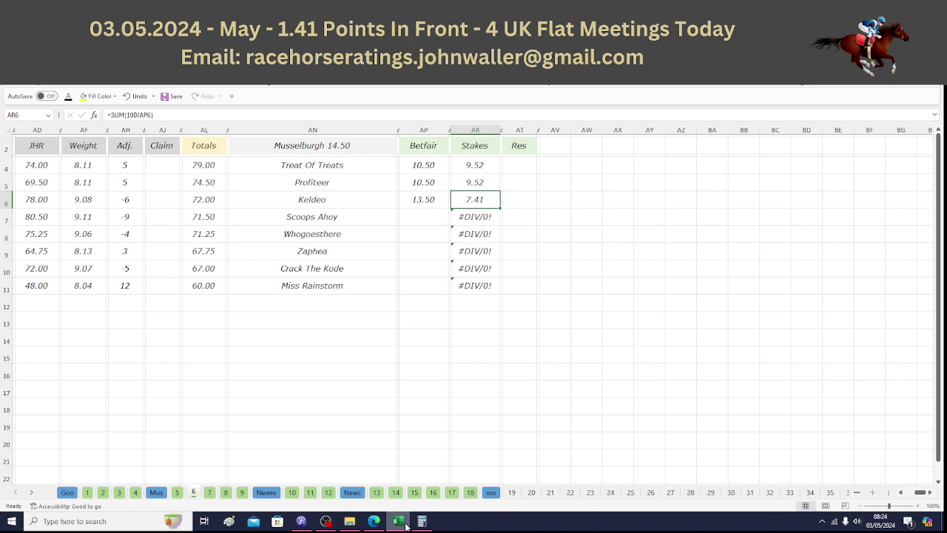
pyautogui.press('Down')
pyautogui.press('Left')
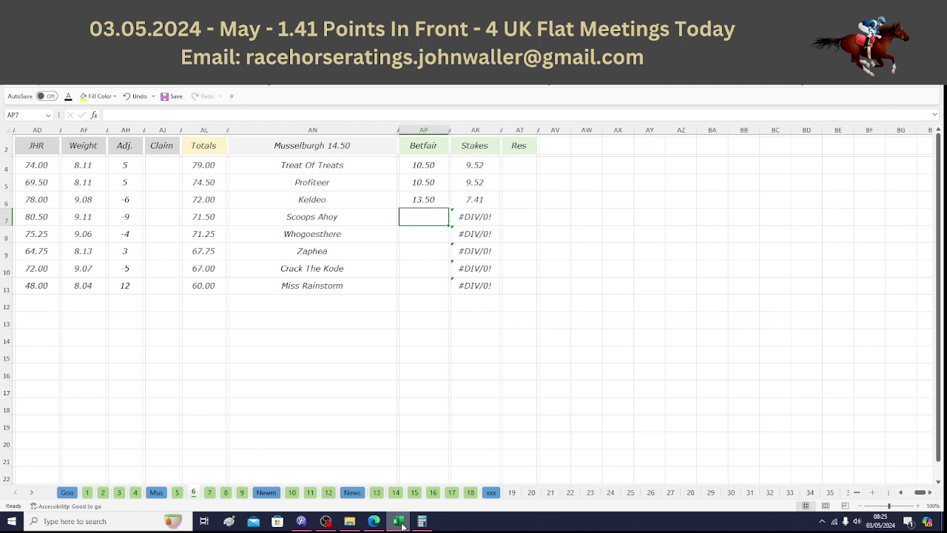
pyautogui.click(402, 524)
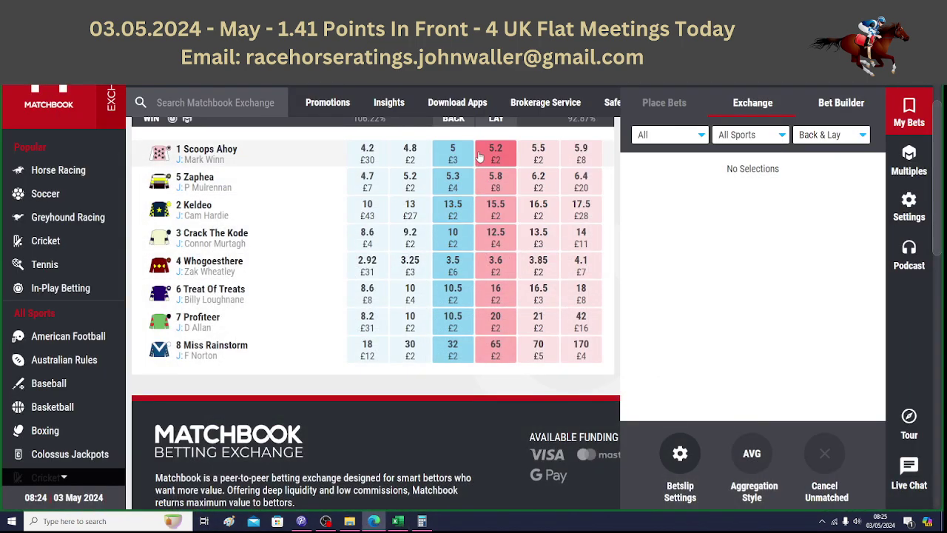
pyautogui.click(401, 524)
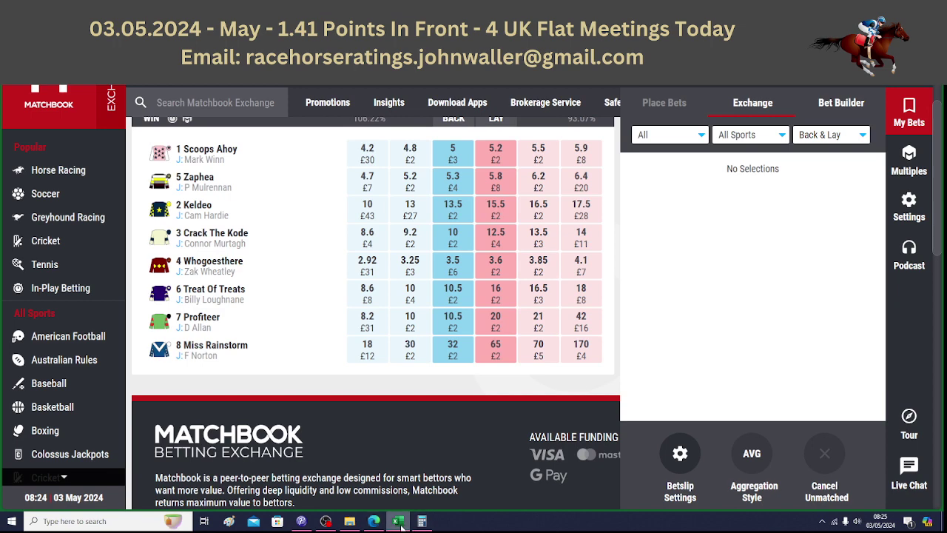
pyautogui.write('5')
pyautogui.press('Return')
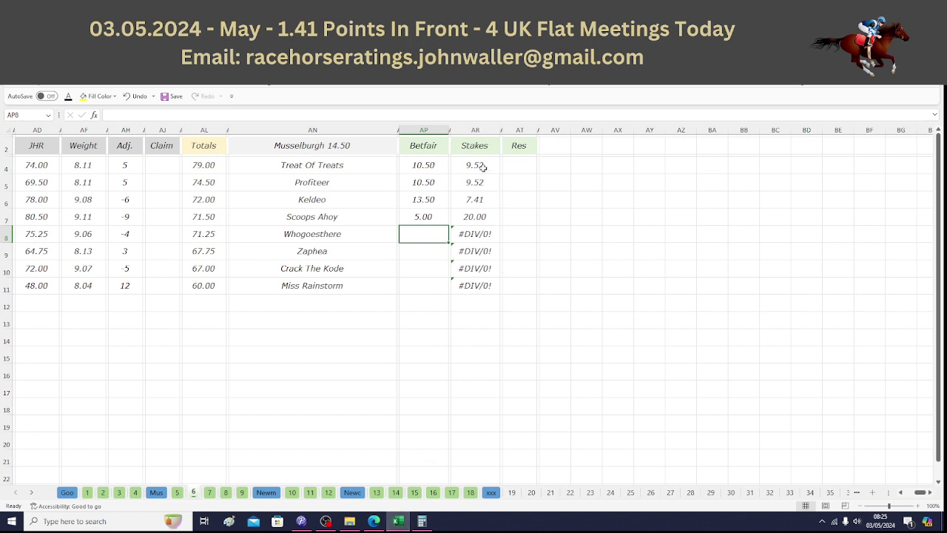
pyautogui.moveTo(483, 168); pyautogui.dragTo(478, 219)
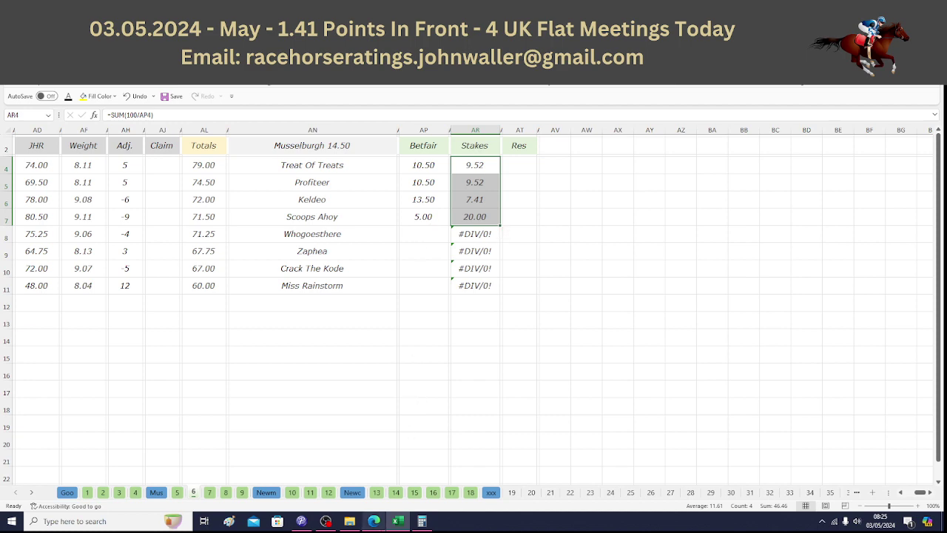
# Check Whogoesthere's Matchbook price, then give it a 3.54 stake and 3.5 odds
pyautogui.click(374, 521)
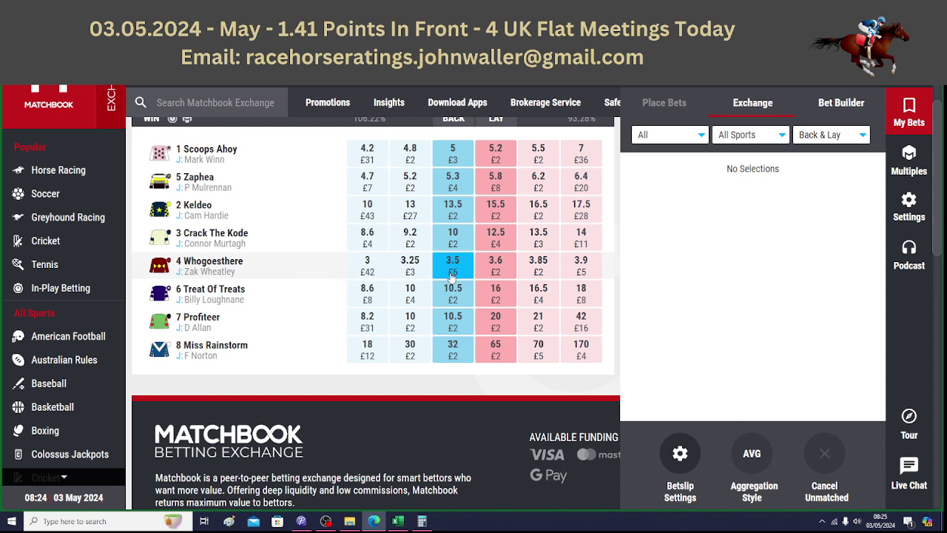
pyautogui.click(398, 521)
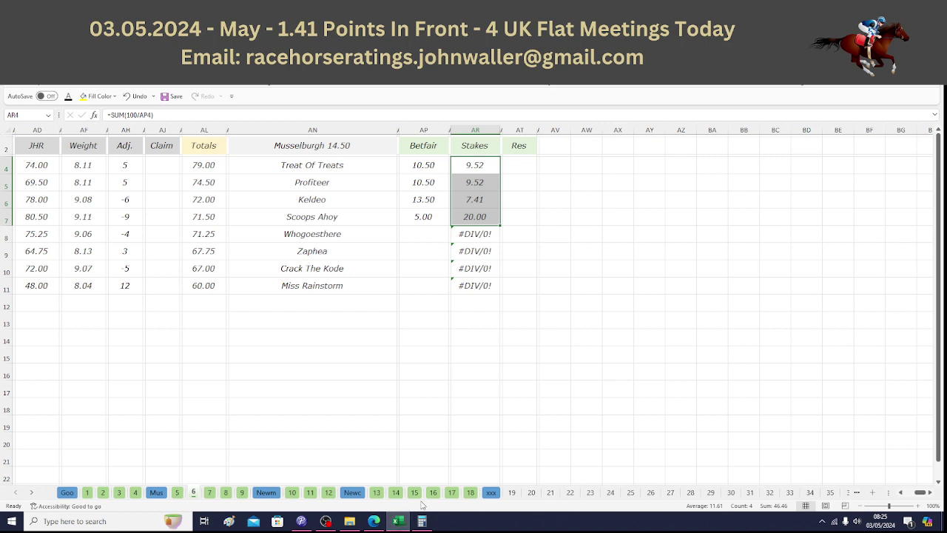
pyautogui.click(472, 233)
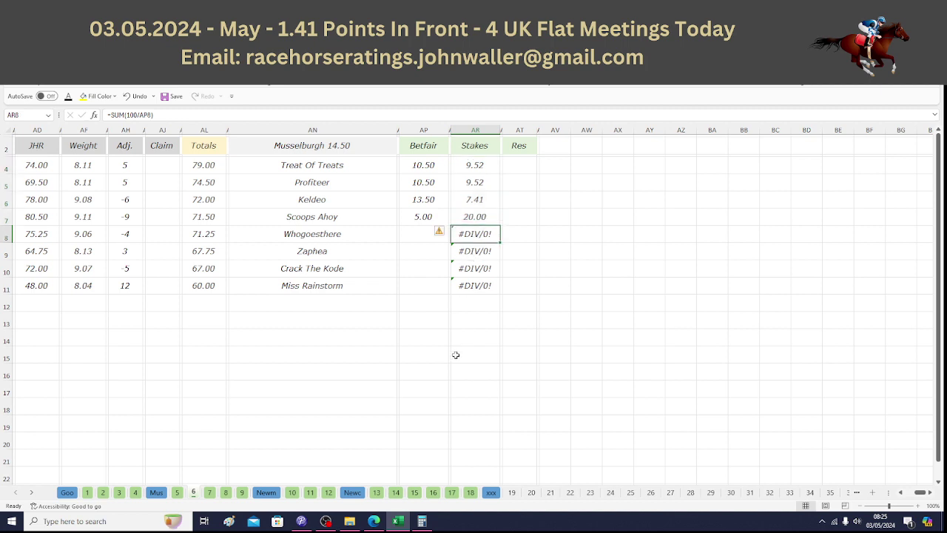
pyautogui.write('3.54')
pyautogui.press('Left')
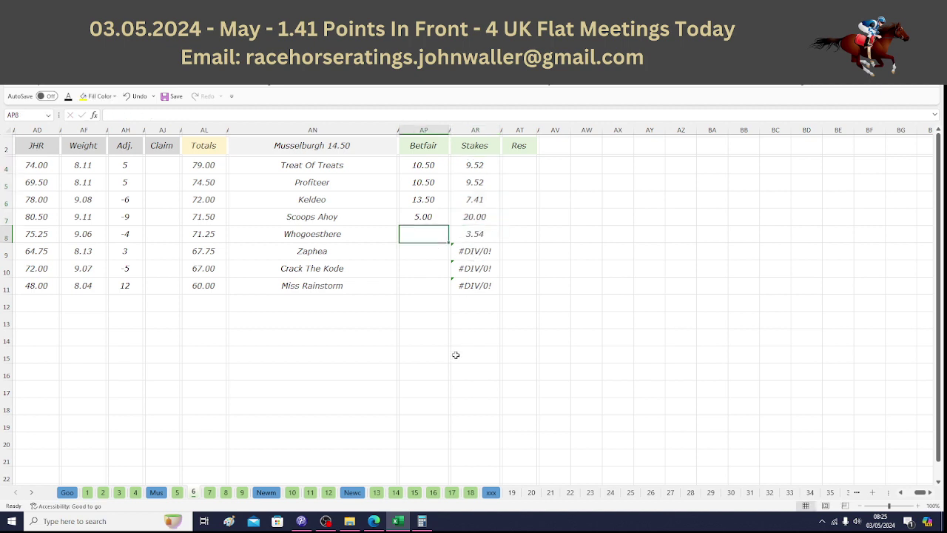
pyautogui.write('3.5')
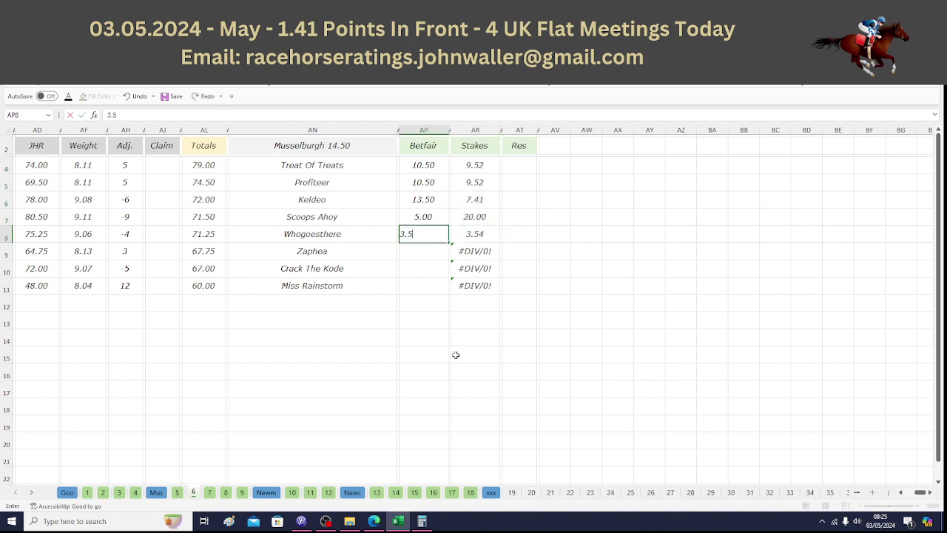
pyautogui.press('Left')
pyautogui.press('Up')
pyautogui.press('Up')
pyautogui.press('Up')
pyautogui.press('Up')
pyautogui.press('Up')
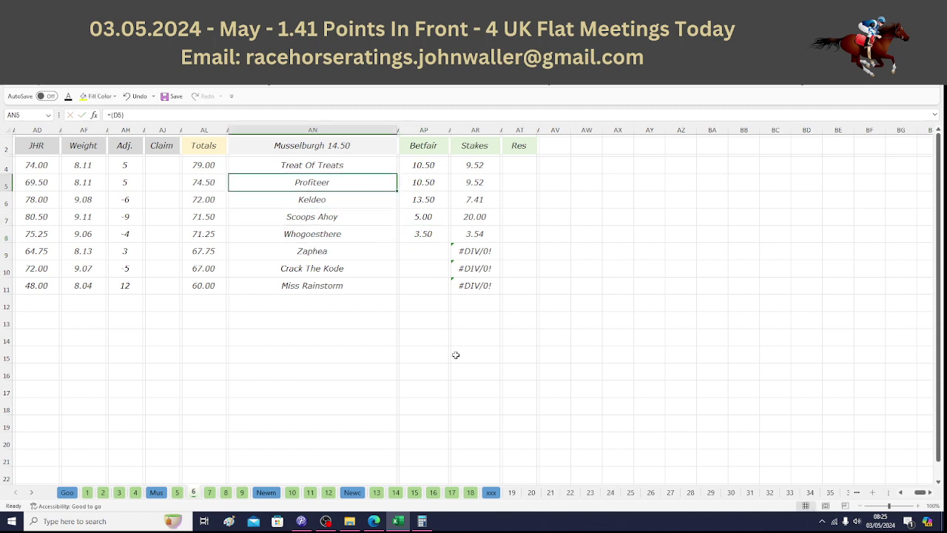
# Review the runner names from Treat Of Treats down to Whogoesthere, then return to the top-left header
pyautogui.press('Up')
pyautogui.press('Down')
pyautogui.press('Down')
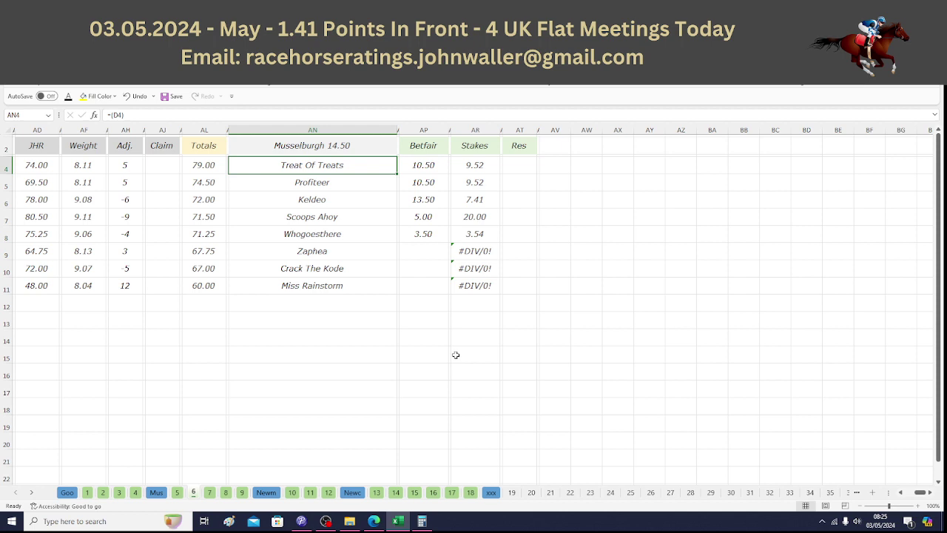
pyautogui.press('Down')
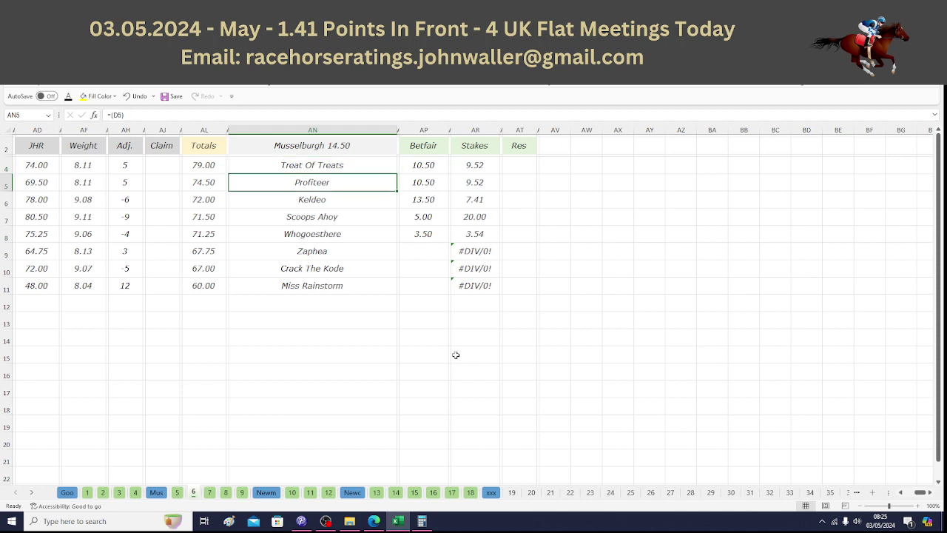
pyautogui.press('Down')
pyautogui.press('Down')
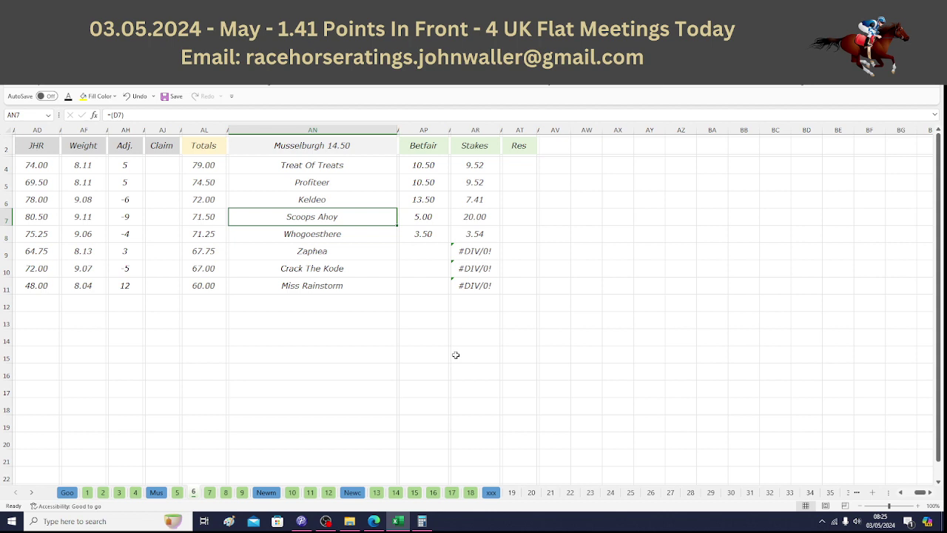
pyautogui.press('Down')
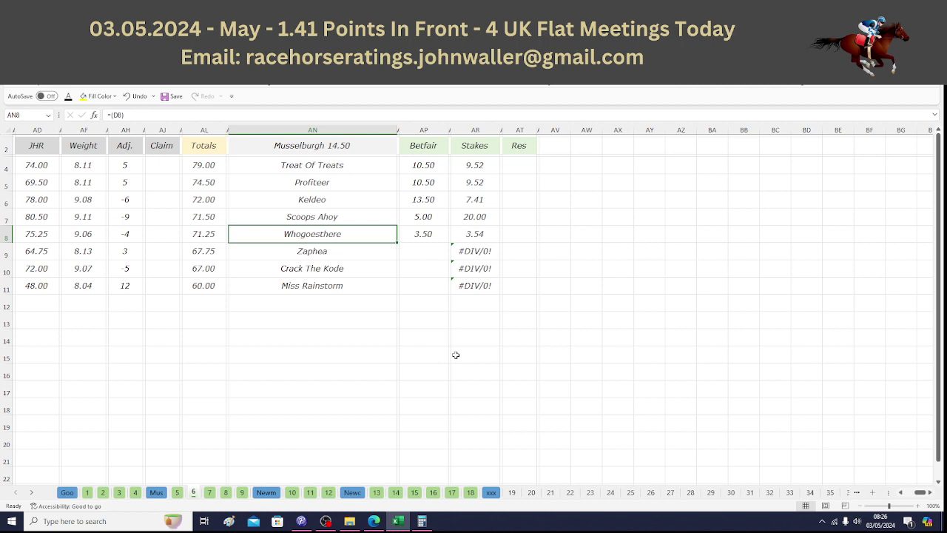
pyautogui.click(45, 148)
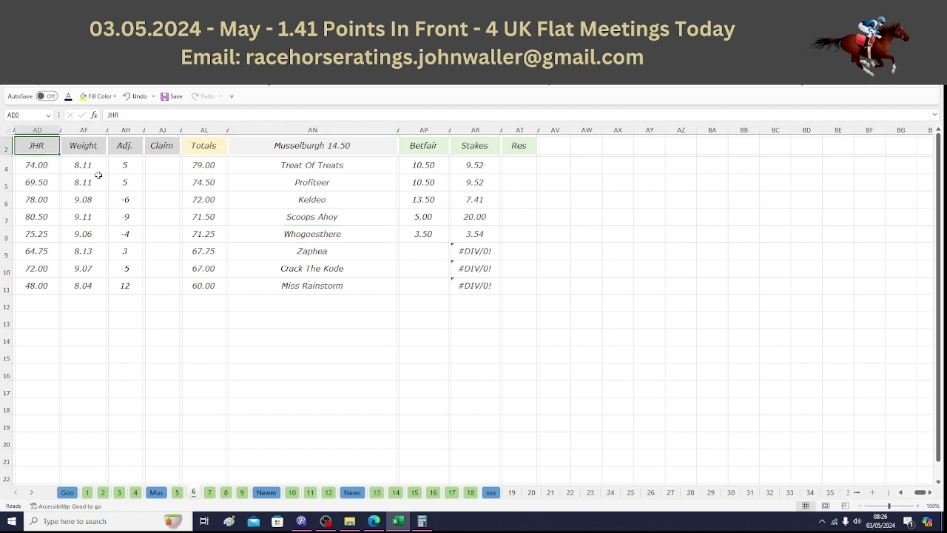
# Open the Musselburgh 15.25 sheet and enter Letsbefrank's Matchbook odds of 3.7
pyautogui.click(211, 493)
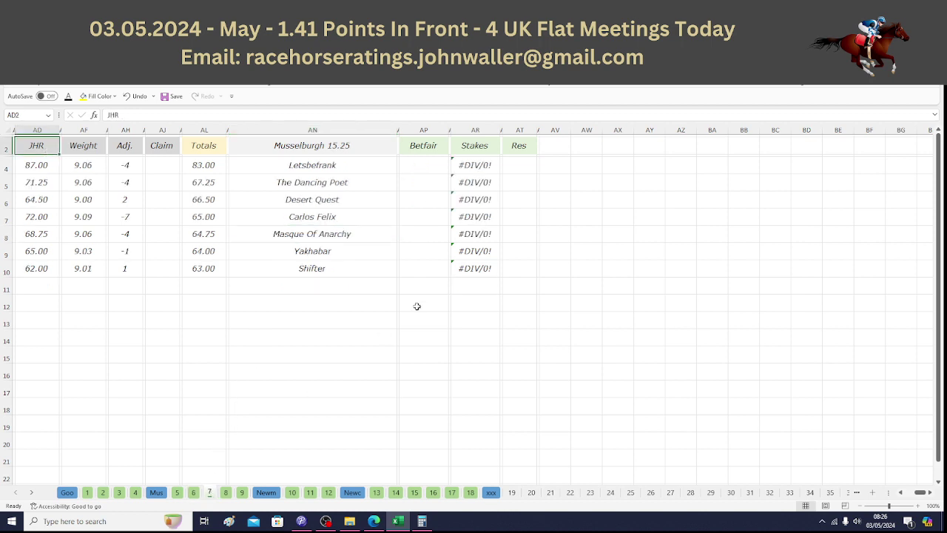
pyautogui.click(420, 166)
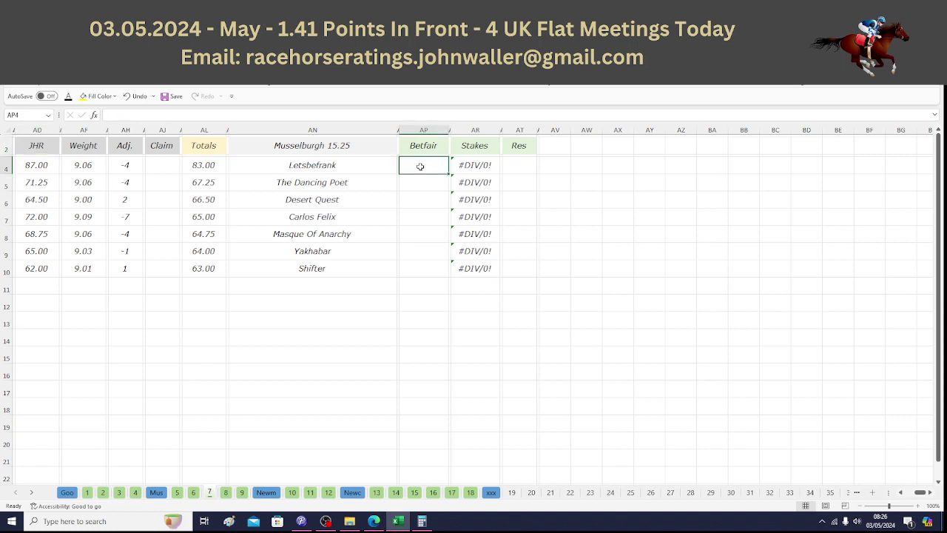
pyautogui.click(375, 525)
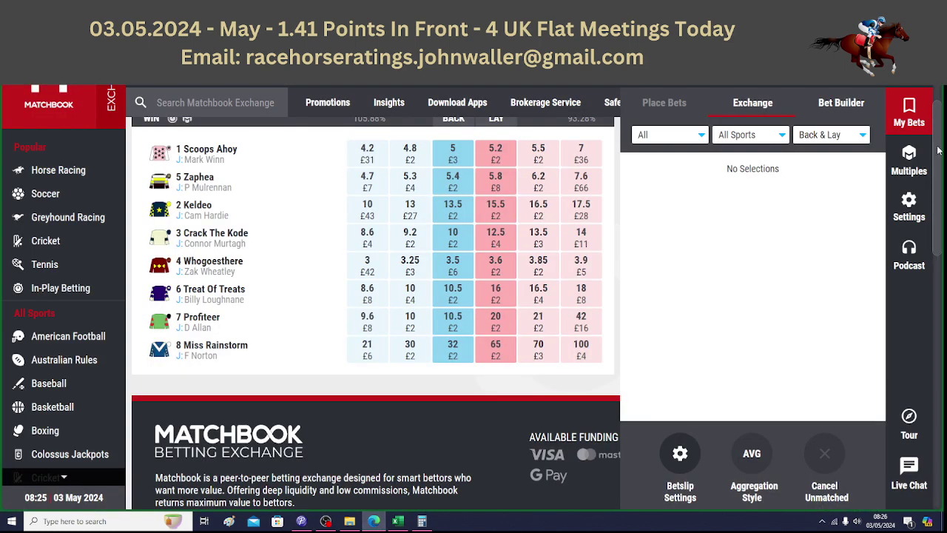
pyautogui.scroll(3, 938, 120)
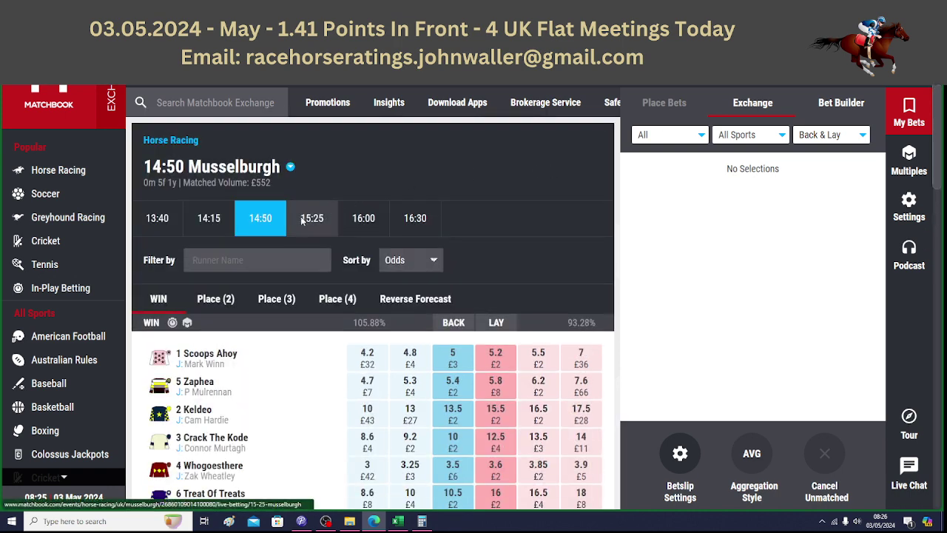
pyautogui.scroll(-3, 940, 127)
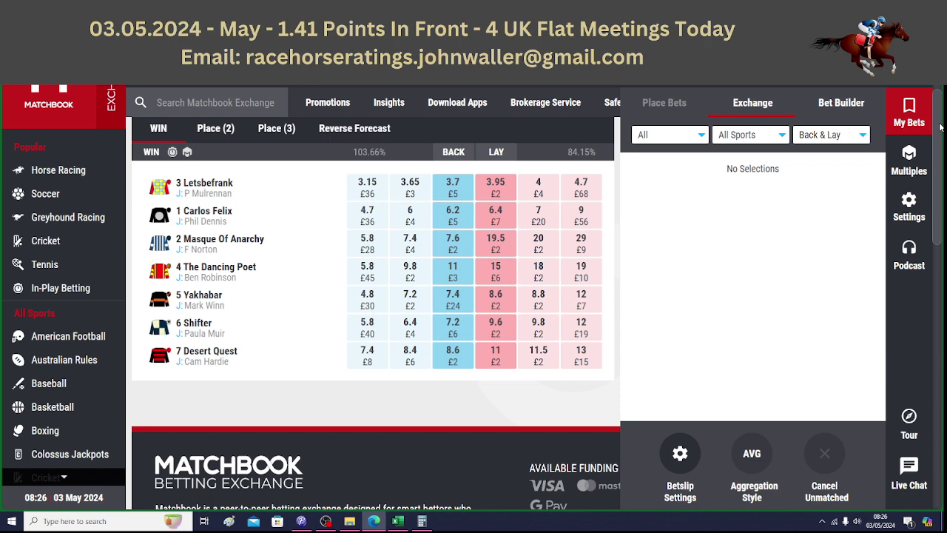
pyautogui.click(398, 522)
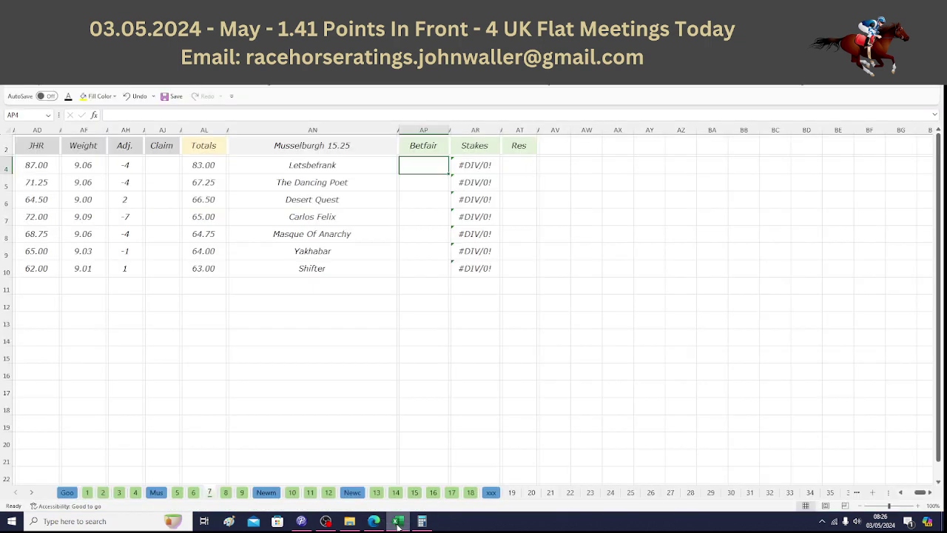
pyautogui.write('3.7')
pyautogui.press('Tab')
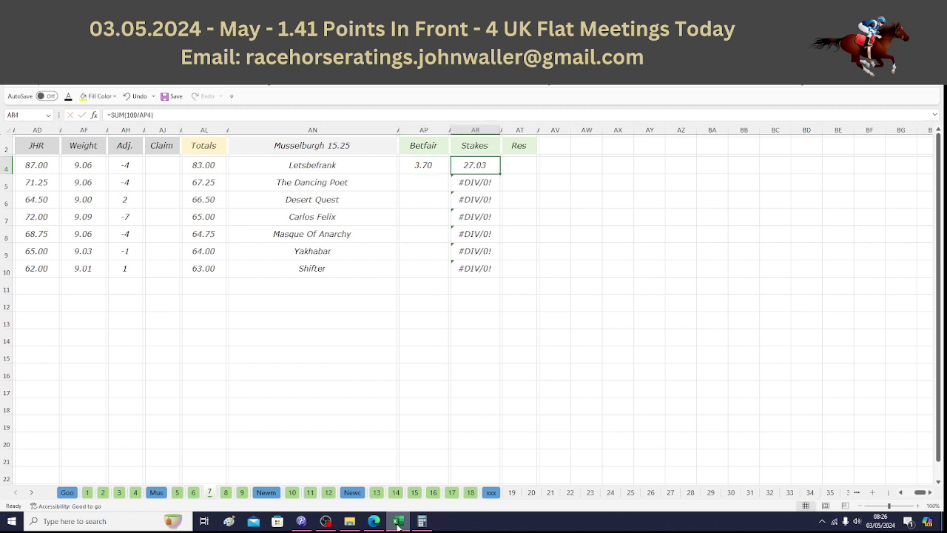
pyautogui.press('Down')
pyautogui.press('Left')
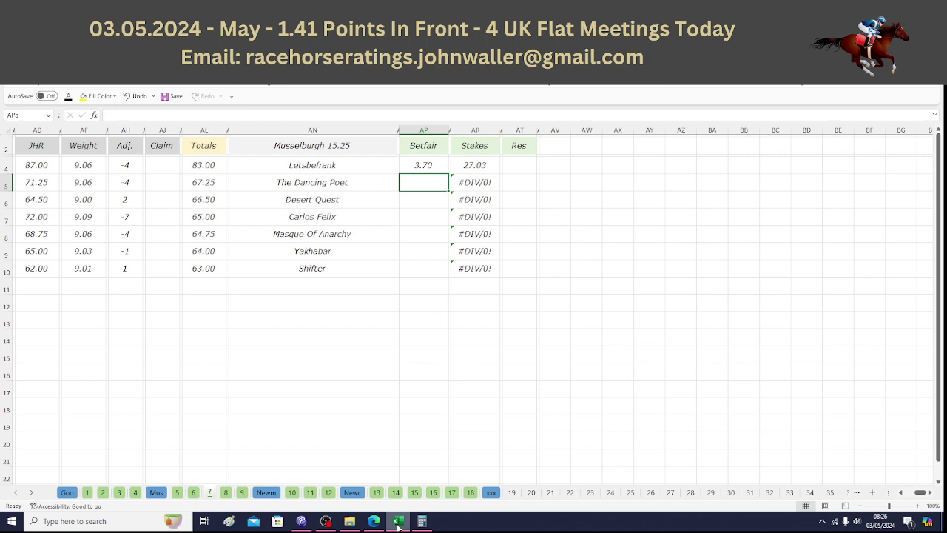
# Enter Matchbook odds of 11 for The Dancing Poet and 8.6 for Desert Quest
pyautogui.click(398, 523)
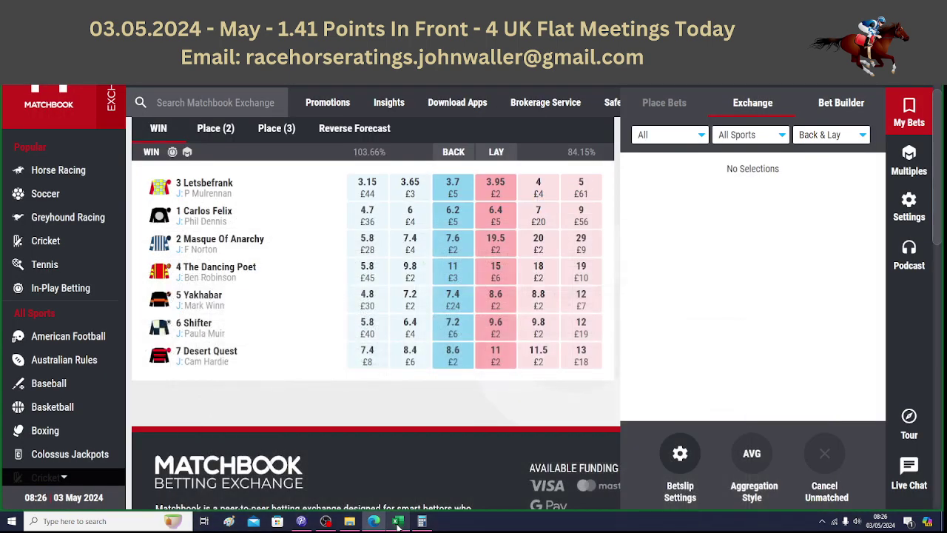
pyautogui.click(398, 523)
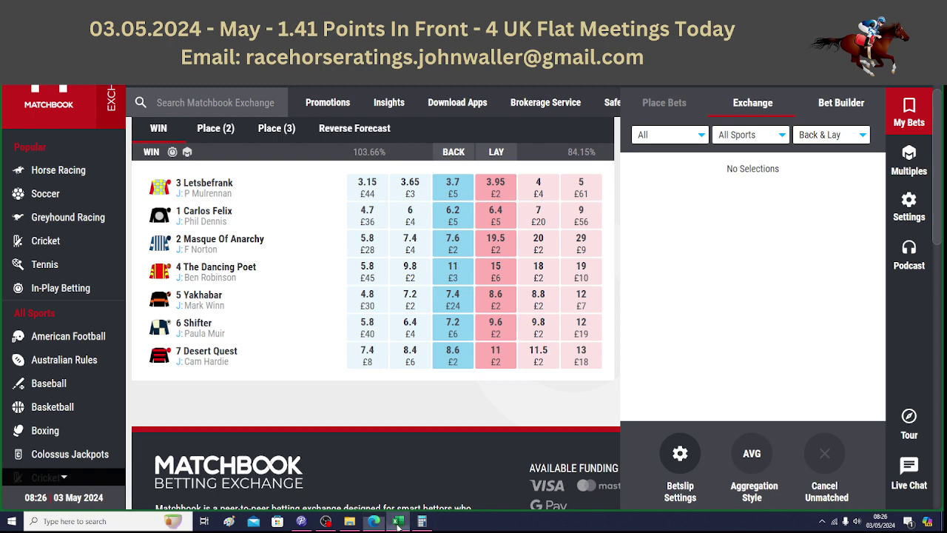
pyautogui.write('11')
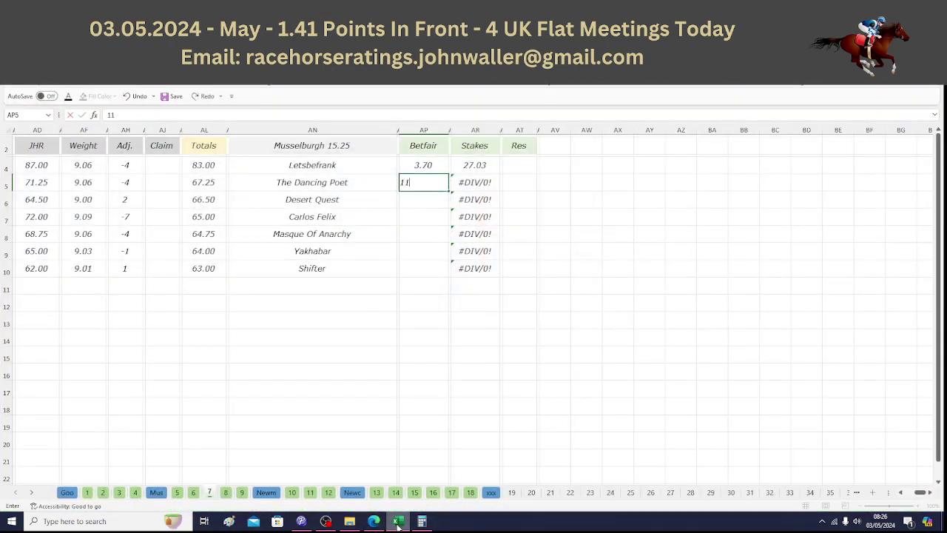
pyautogui.press('Tab')
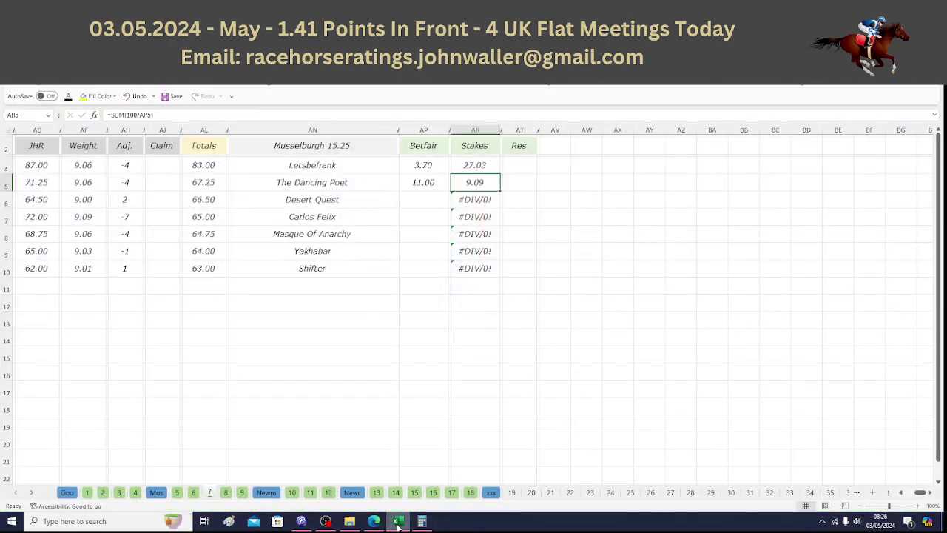
pyautogui.press('Down')
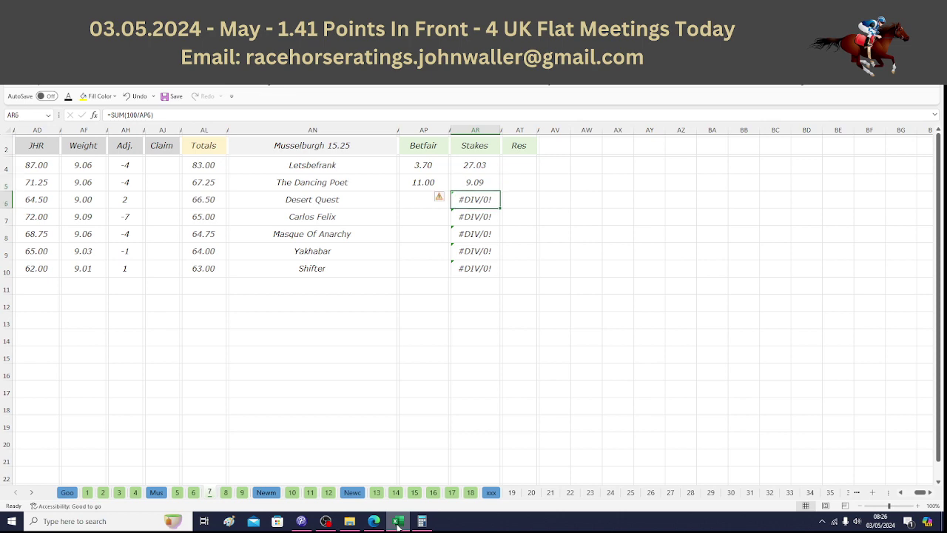
pyautogui.press('Left')
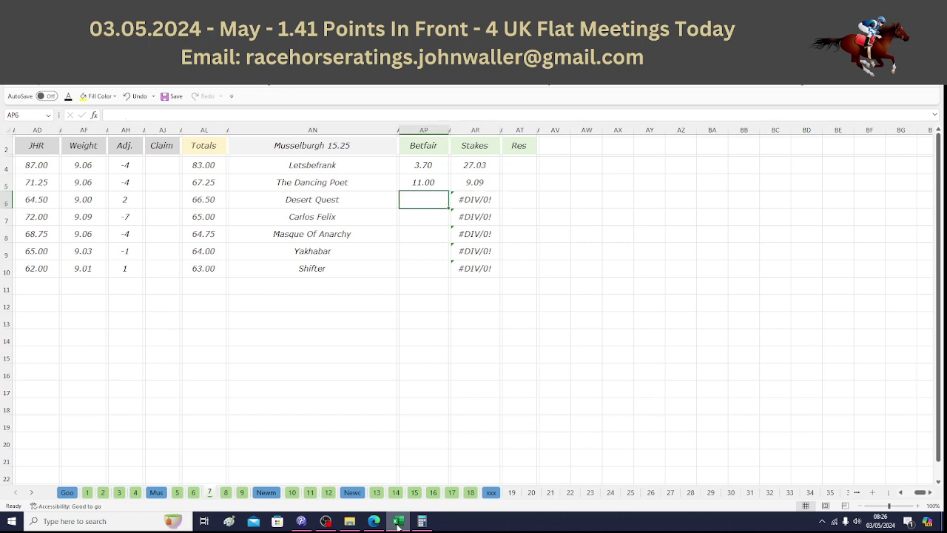
pyautogui.click(379, 524)
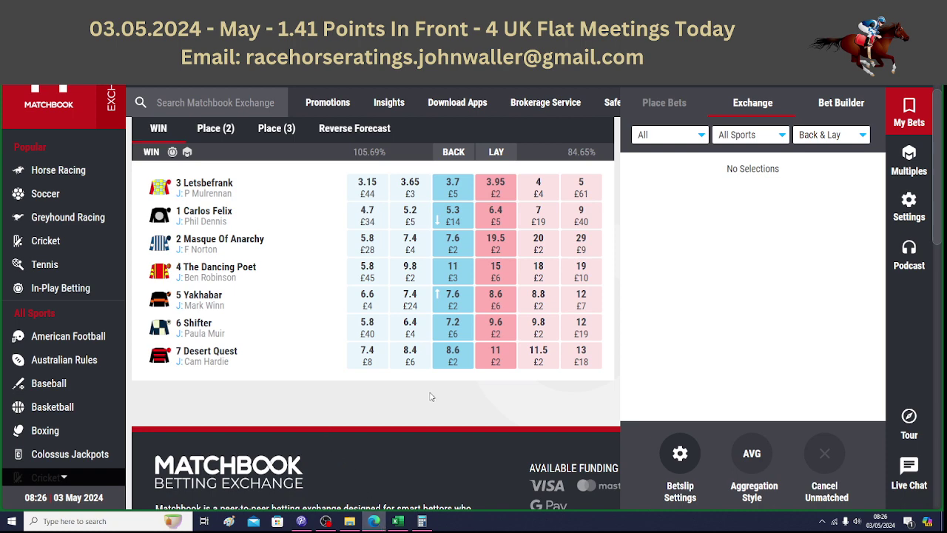
pyautogui.click(398, 521)
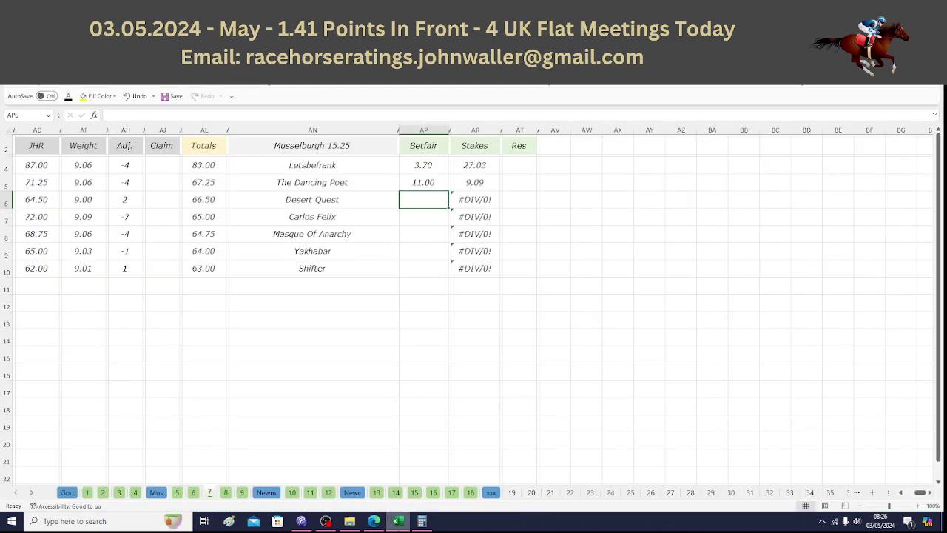
pyautogui.write('8.6')
pyautogui.press('Tab')
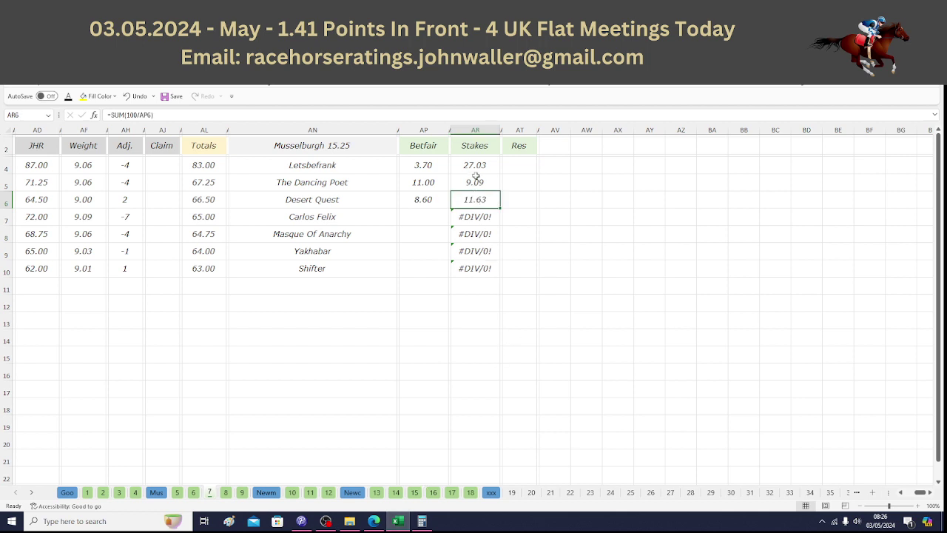
# Check the three stakes' total, then give Carlos Felix a 2.25 stake and 5.3 odds
pyautogui.moveTo(476, 172); pyautogui.dragTo(475, 200)
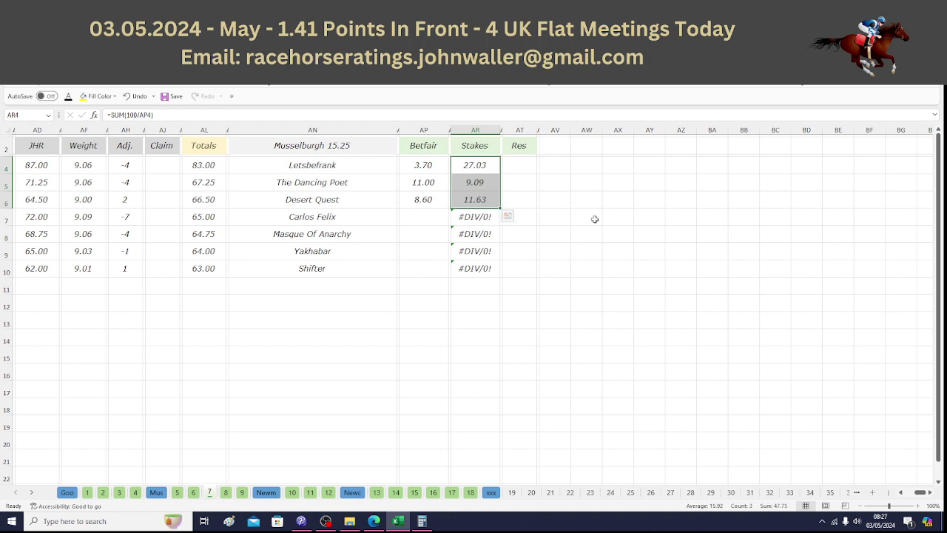
pyautogui.click(481, 216)
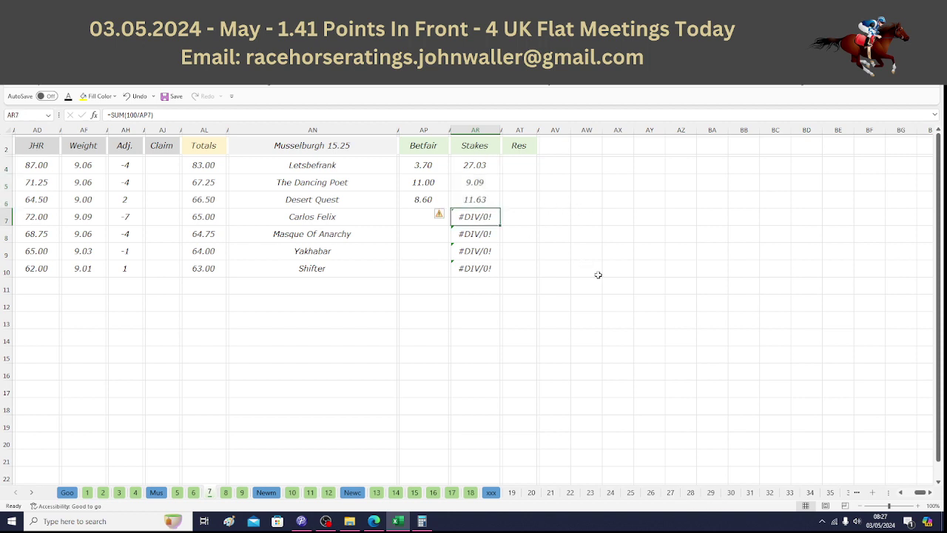
pyautogui.write('2.25')
pyautogui.press('Left')
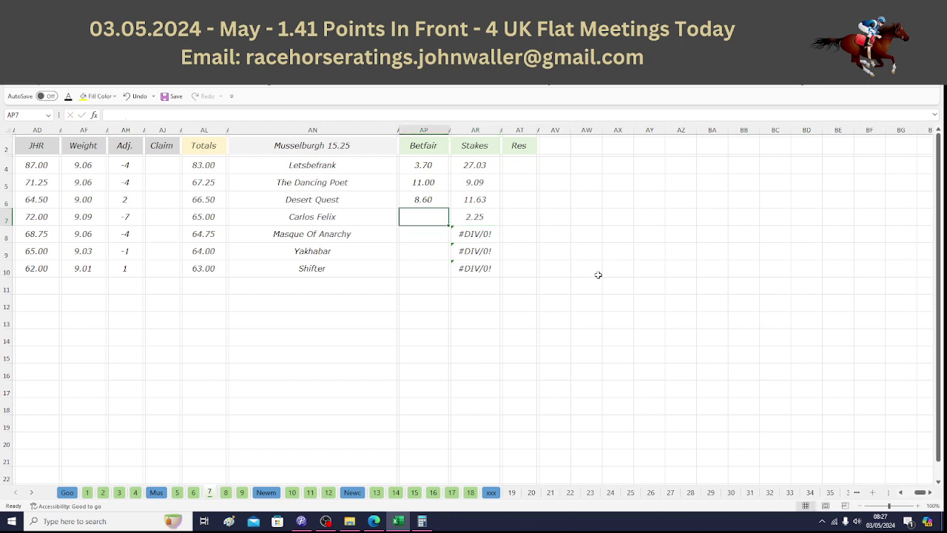
pyautogui.click(381, 523)
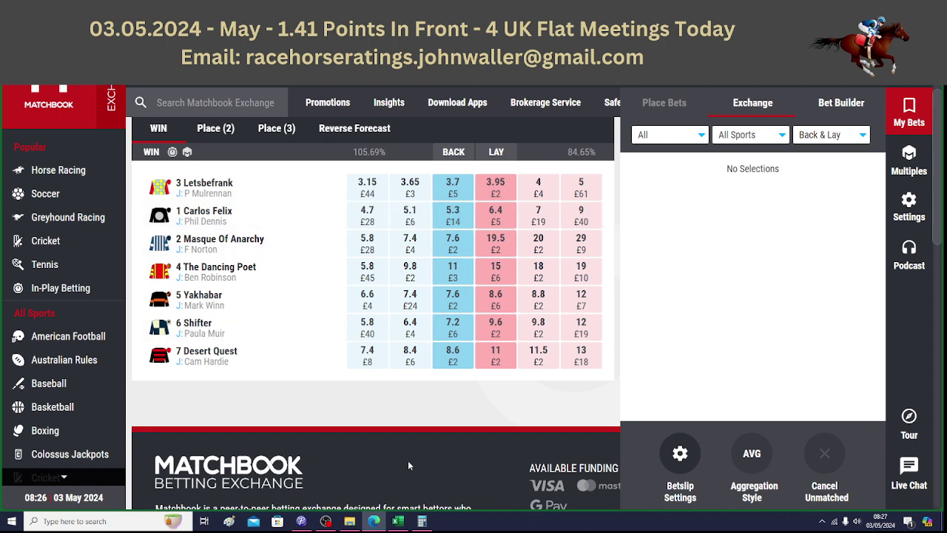
pyautogui.click(399, 522)
pyautogui.write('5.3')
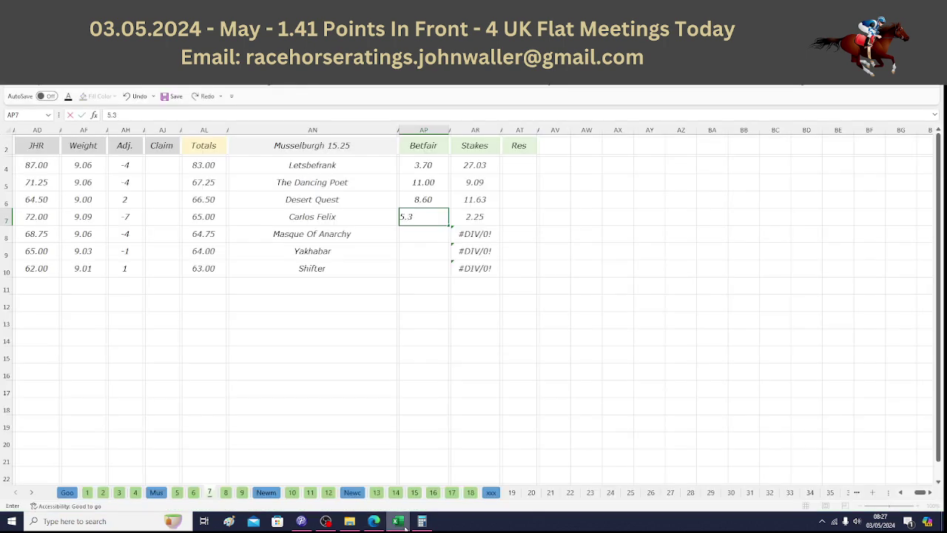
pyautogui.press('Up')
pyautogui.press('Up')
pyautogui.press('Up')
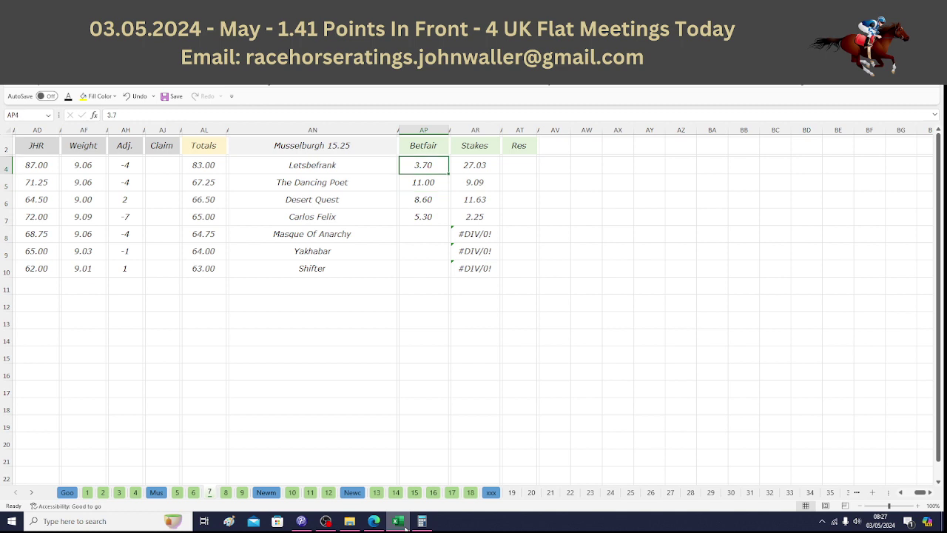
pyautogui.press('Left')
pyautogui.press('Up')
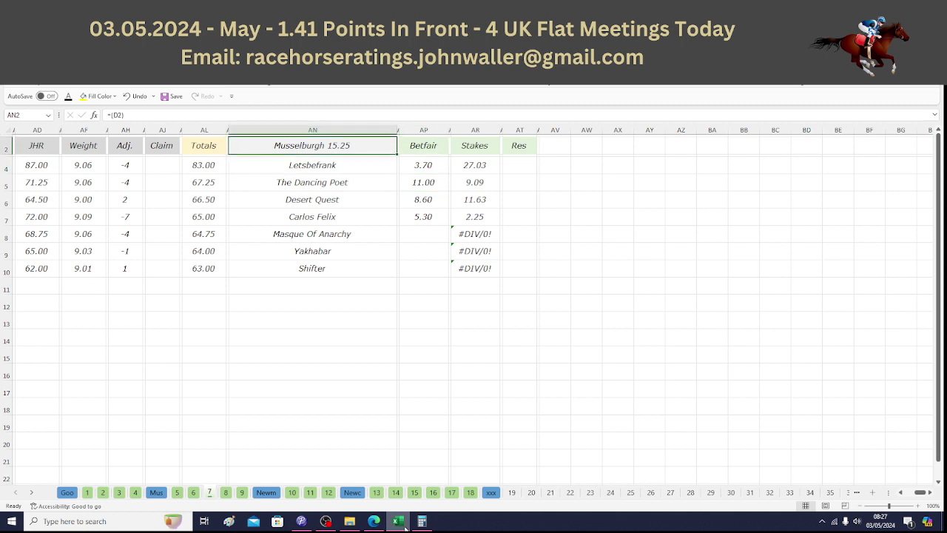
pyautogui.press('Down')
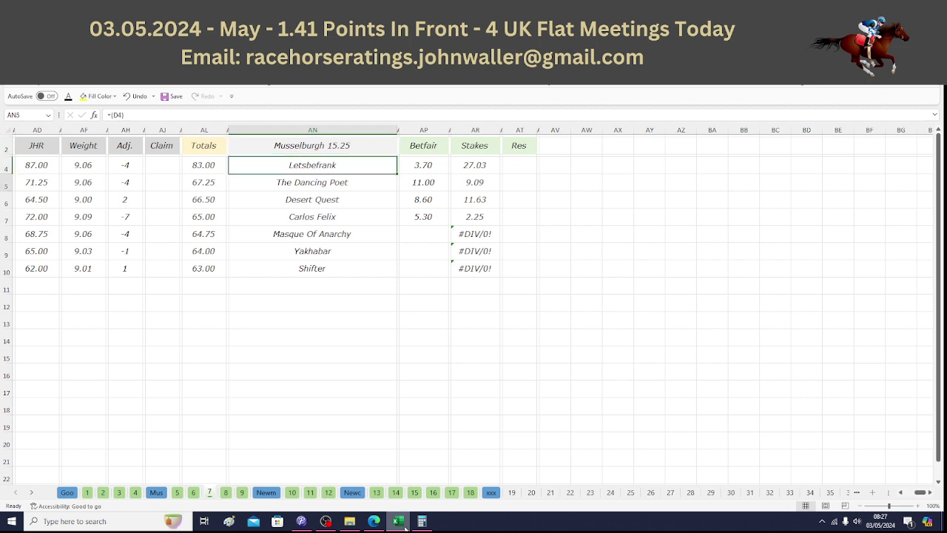
pyautogui.press('Down')
pyautogui.press('Down')
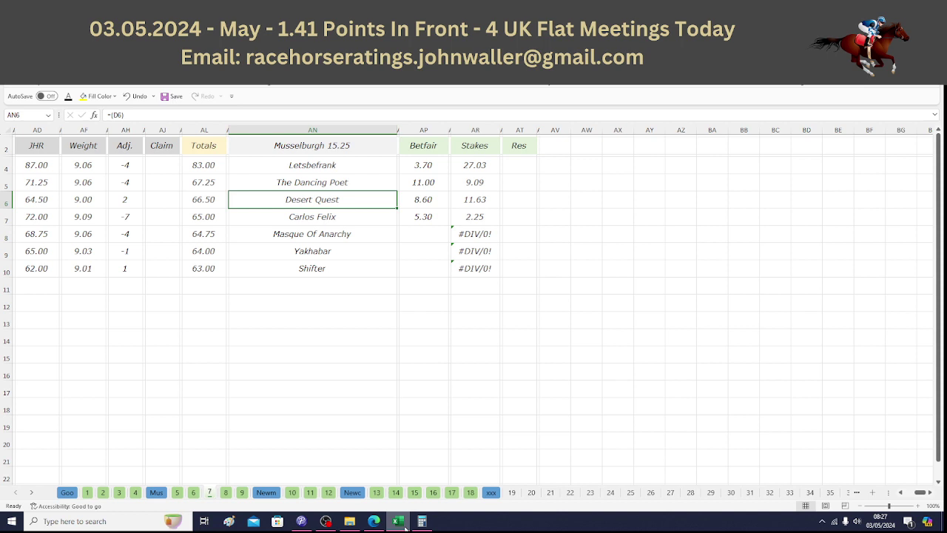
pyautogui.press('Down')
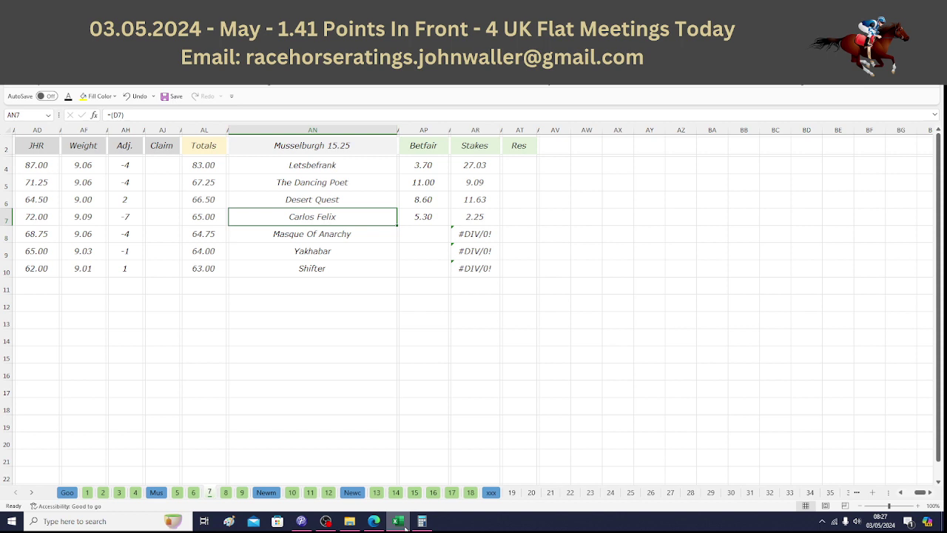
pyautogui.press('Left')
pyautogui.press('Up')
pyautogui.press('Up')
pyautogui.press('Up')
pyautogui.press('Up')
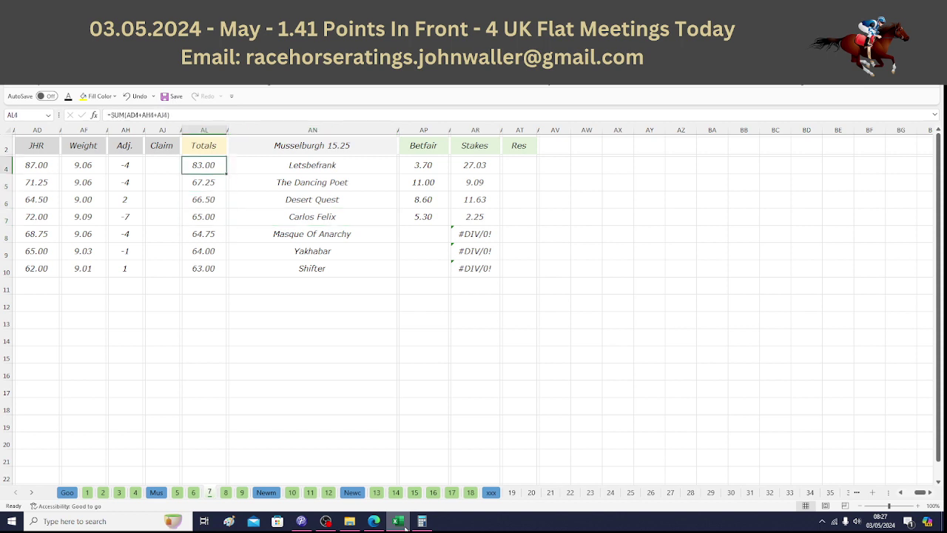
pyautogui.press('Down')
pyautogui.press('Down')
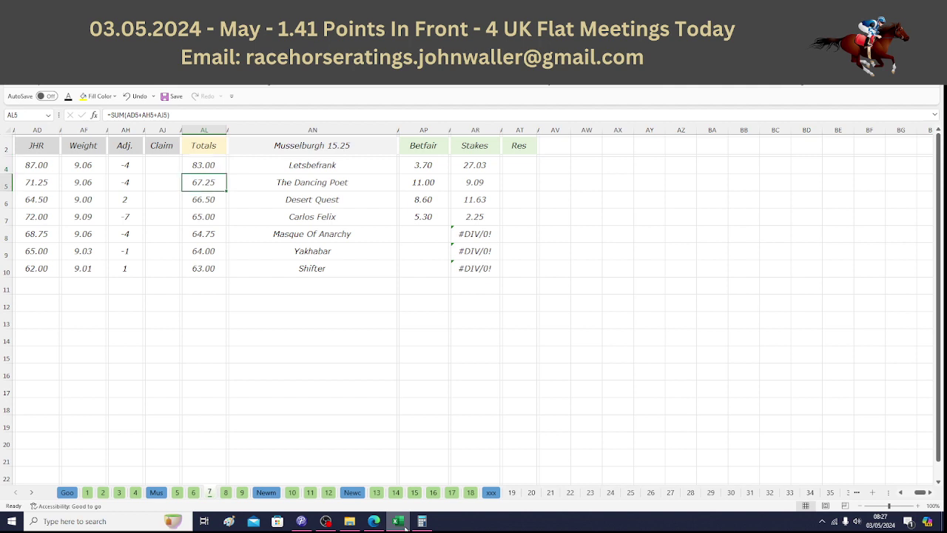
pyautogui.press('Up')
pyautogui.press('Up')
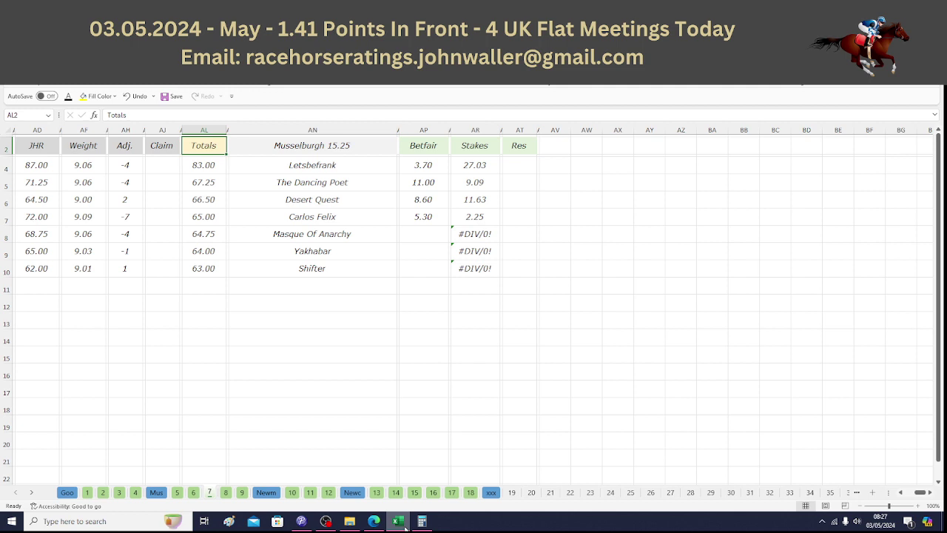
pyautogui.press('Left')
pyautogui.press('Left')
pyautogui.press('Left')
pyautogui.press('Left')
pyautogui.press('Left')
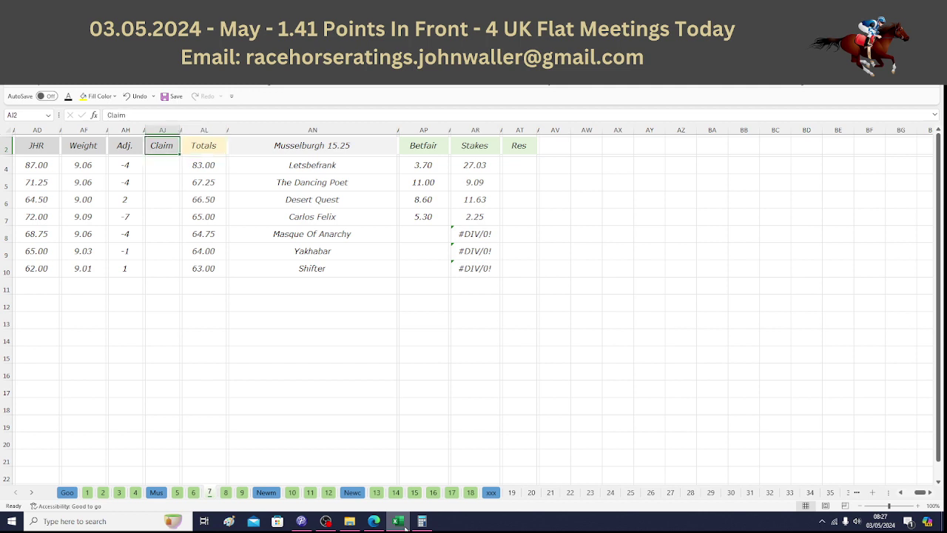
pyautogui.press('Left')
pyautogui.press('Left')
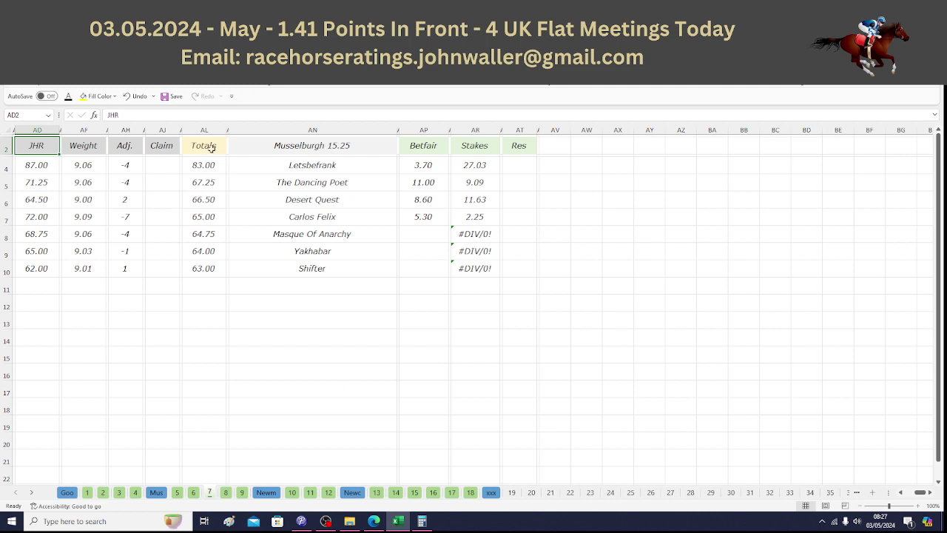
# Save the workbook and open the Musselburgh 16.00 sheet at Wadacre Icarus's Betfair odds cell
pyautogui.click(163, 96)
pyautogui.click(227, 494)
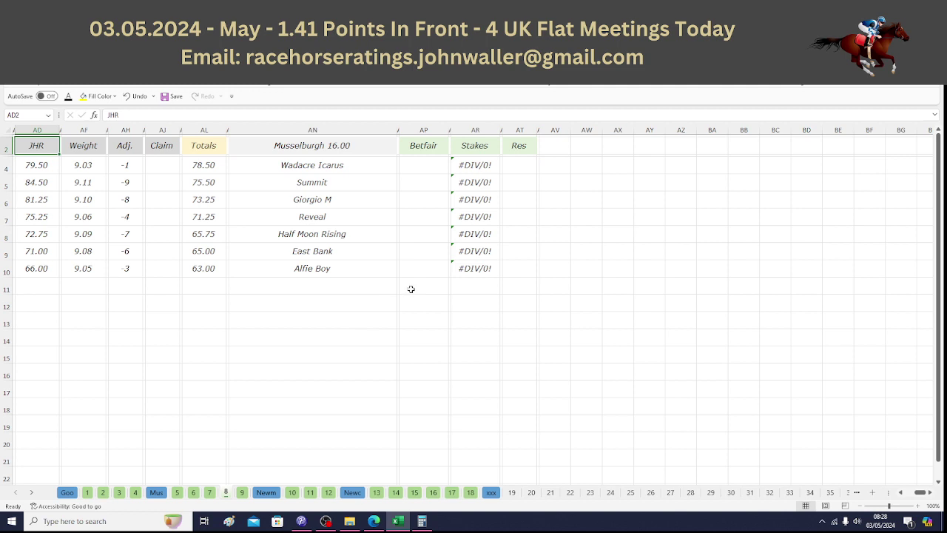
pyautogui.click(423, 168)
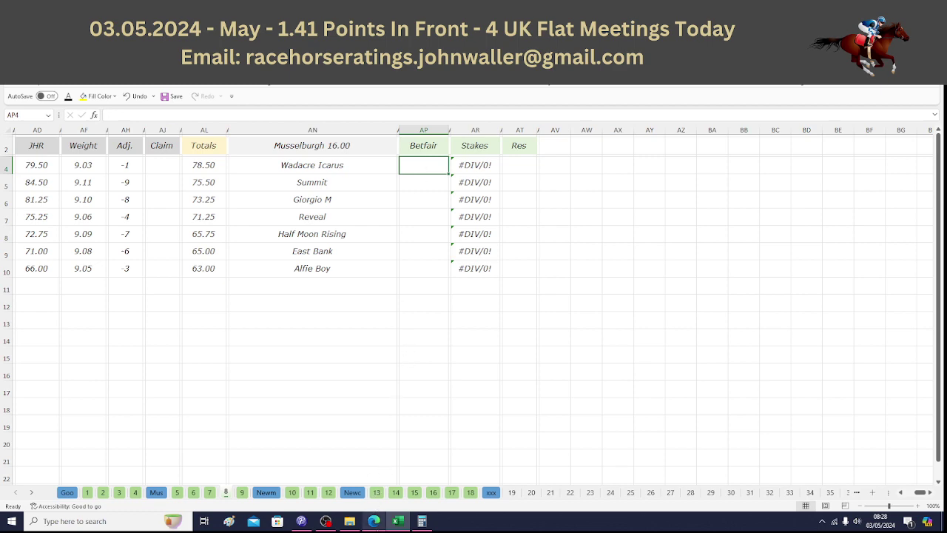
# Show Matchbook's 16:00 Musselburgh market with odds for all seven runners
pyautogui.click(374, 521)
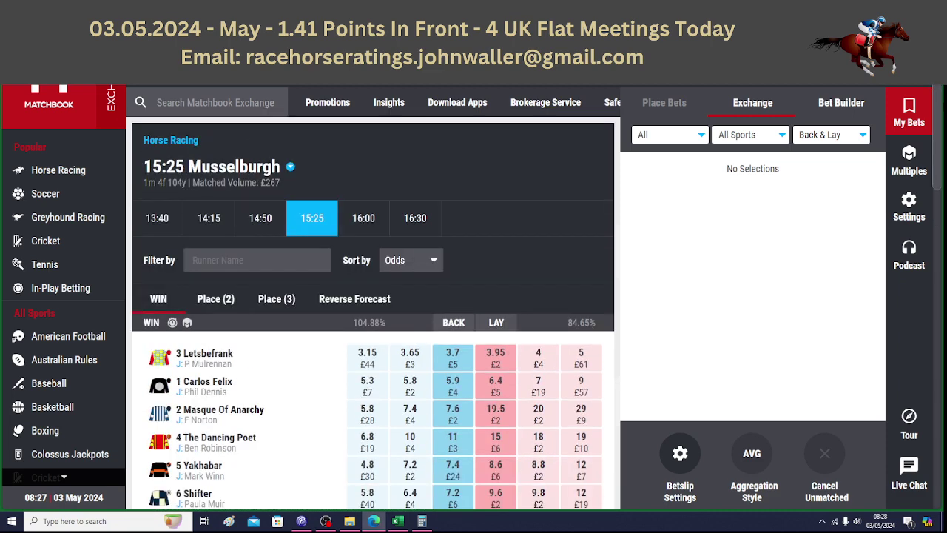
pyautogui.click(363, 218)
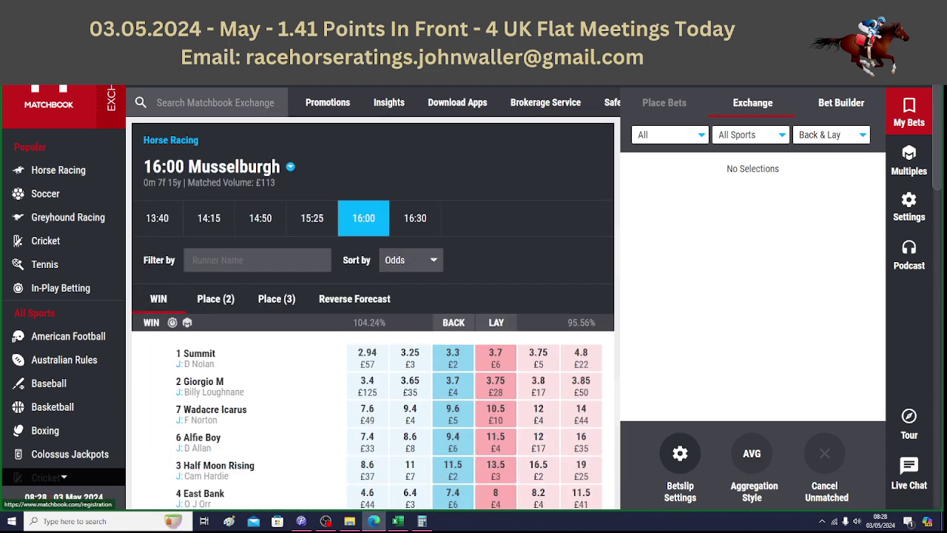
pyautogui.scroll(-4, 801, 157)
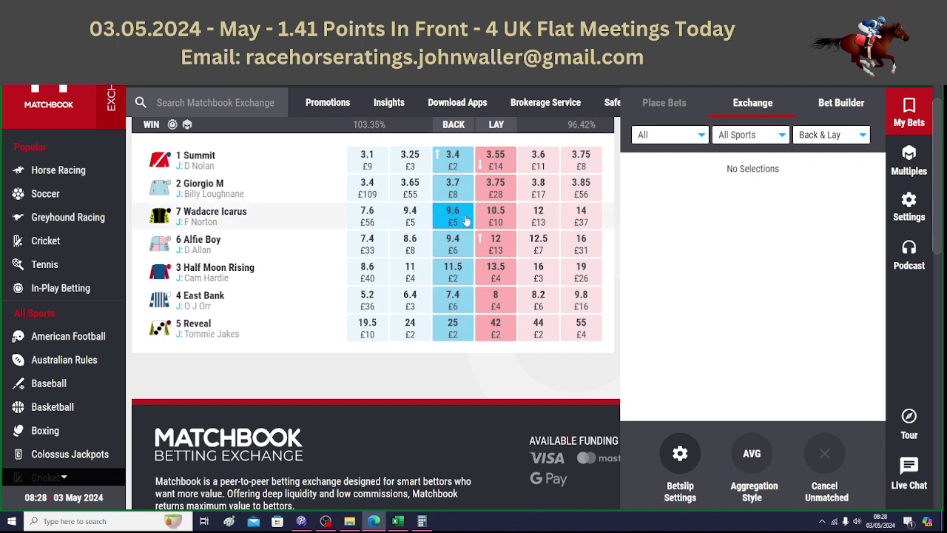
# Enter Matchbook odds of 9.60 for Wadacre Icarus and 3.40 for Summit
pyautogui.click(399, 521)
pyautogui.write('9.6')
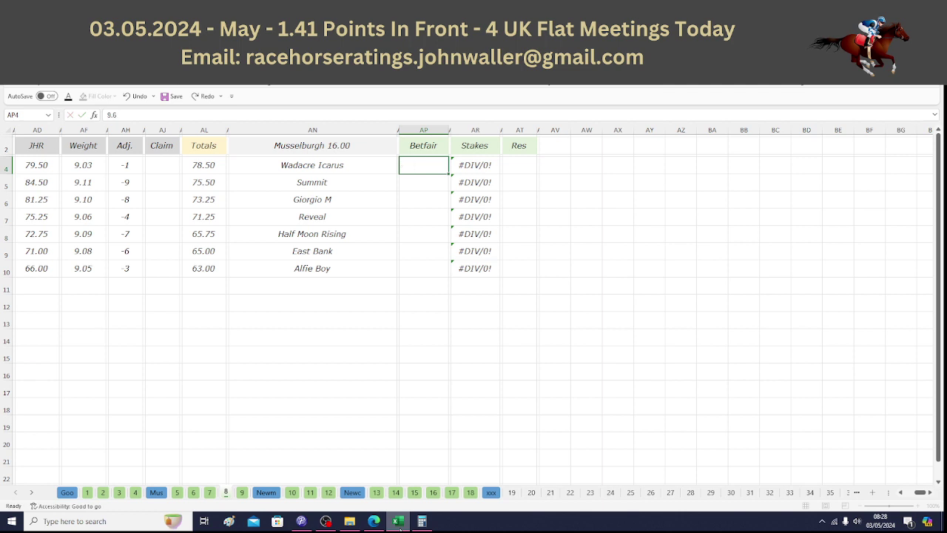
pyautogui.press('Tab')
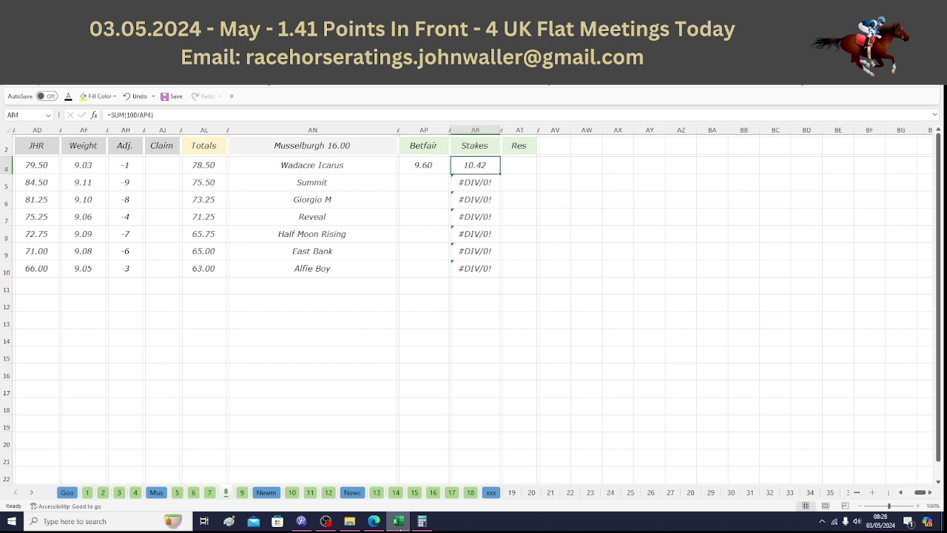
pyautogui.press('Return')
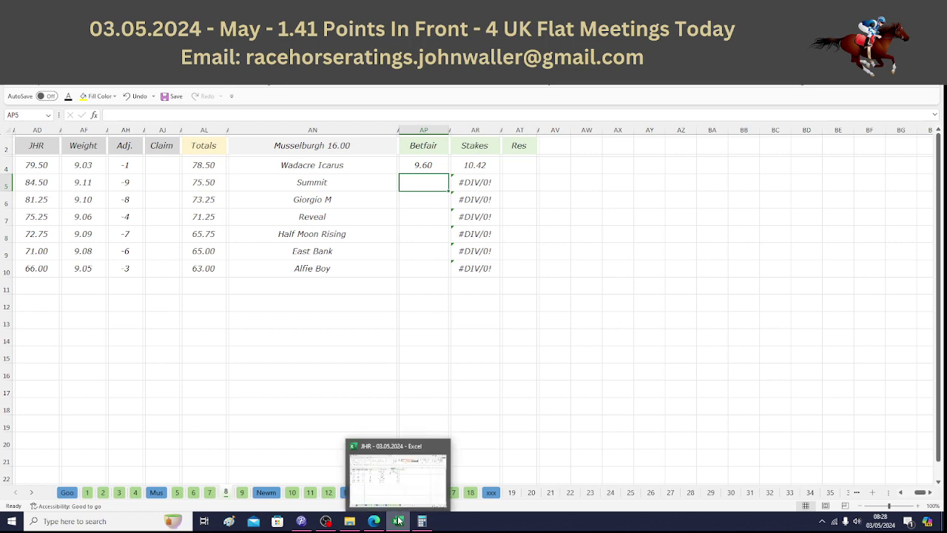
pyautogui.click(399, 521)
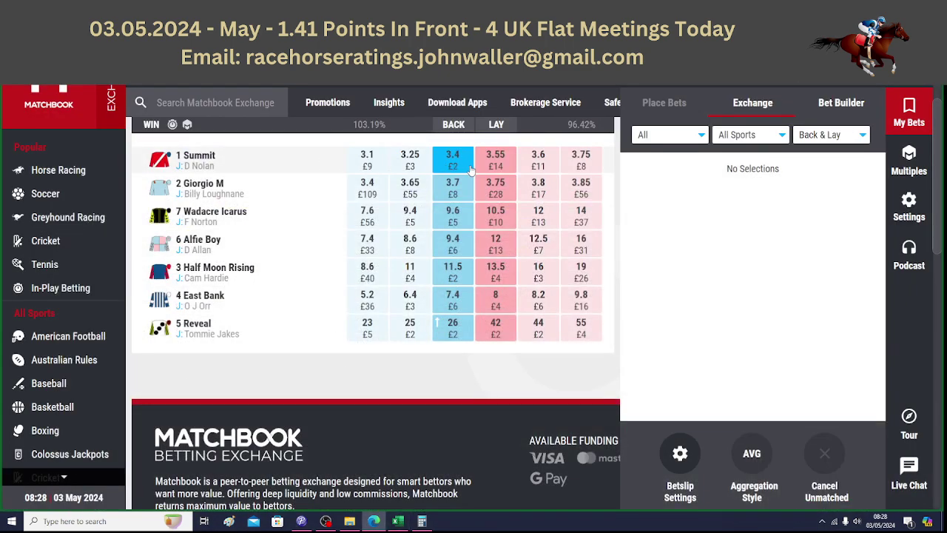
pyautogui.click(398, 521)
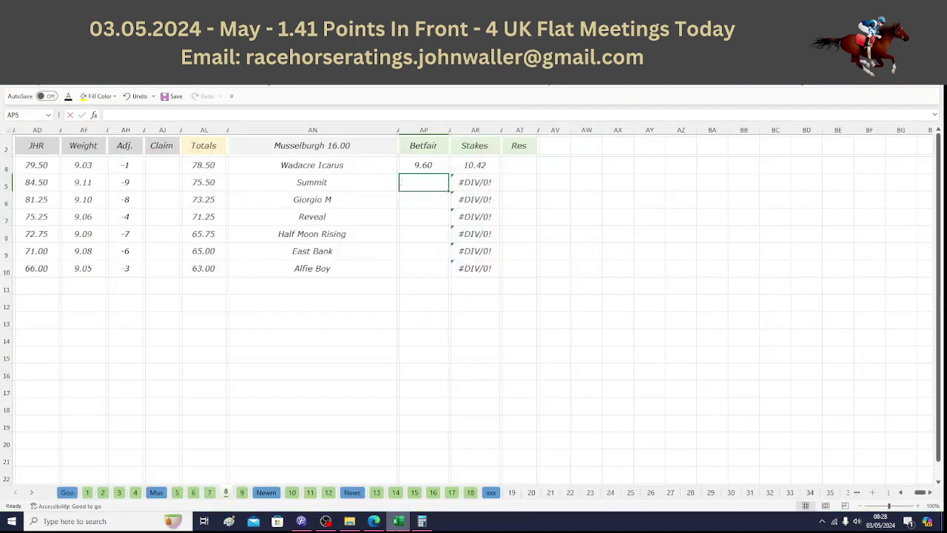
pyautogui.write('3.4')
pyautogui.press('Tab')
pyautogui.press('Tab')
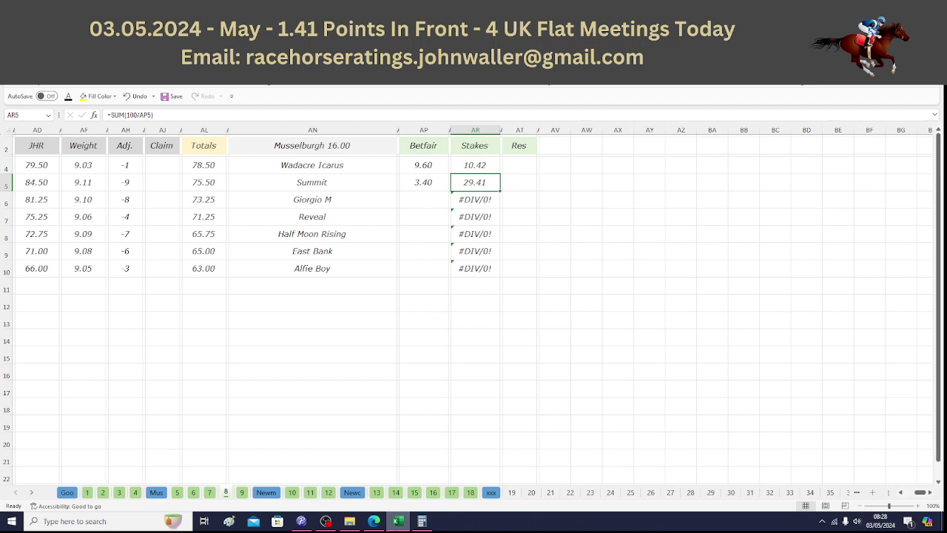
# Enter Giorgio M's Matchbook odds of 3.70 in its Betfair odds cell
pyautogui.click(437, 197)
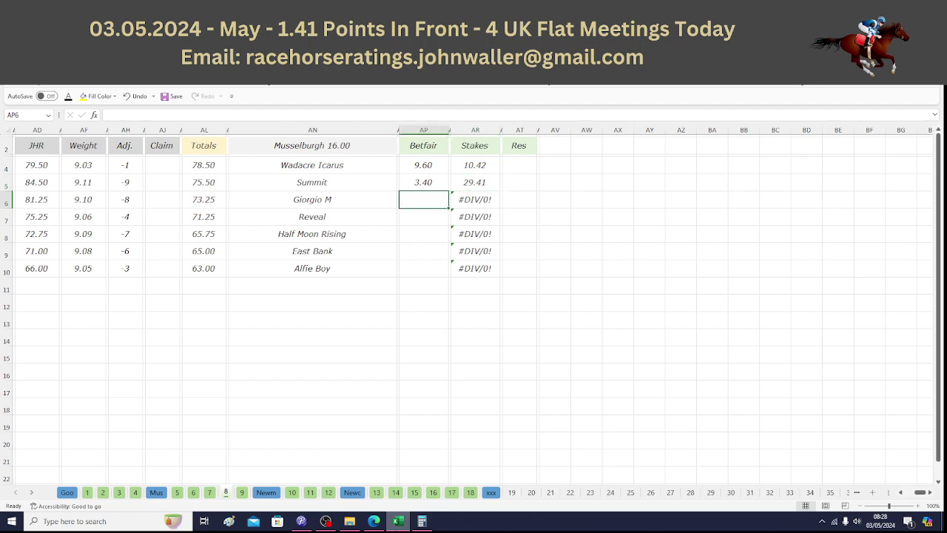
pyautogui.click(375, 522)
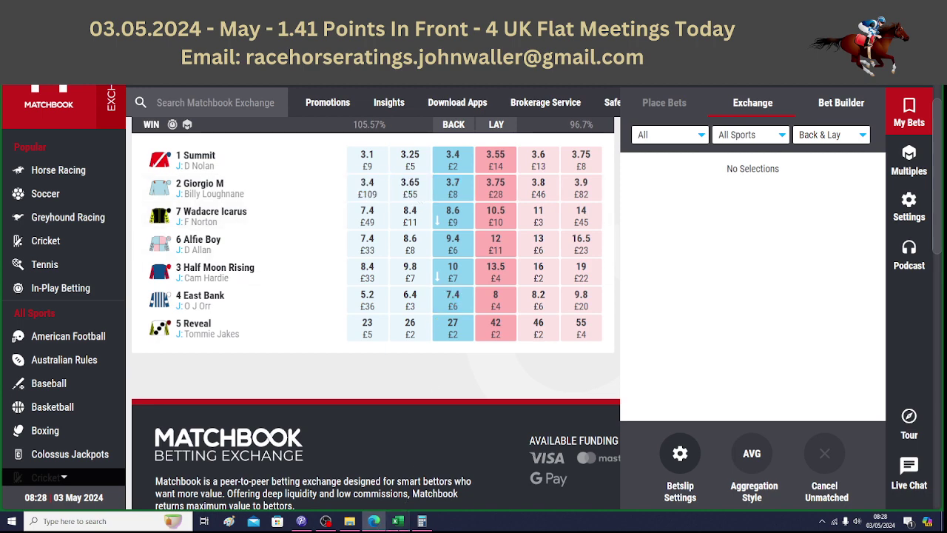
pyautogui.click(400, 521)
pyautogui.write('3.7')
pyautogui.press('Return')
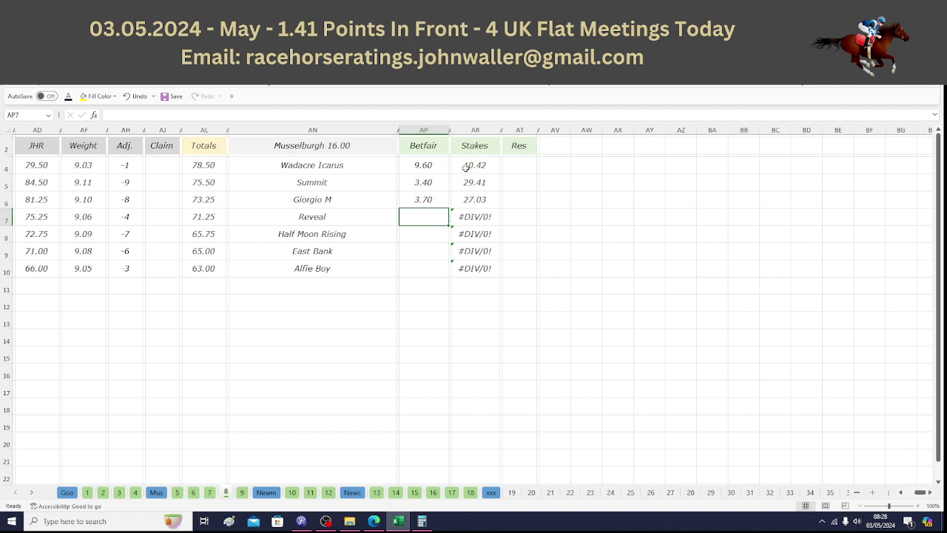
pyautogui.moveTo(467, 167); pyautogui.dragTo(466, 182)
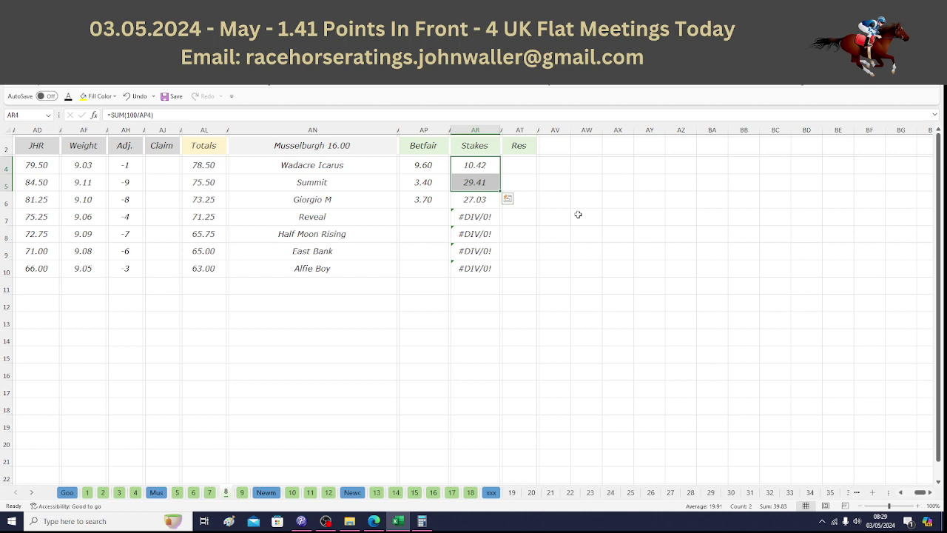
pyautogui.click(476, 200)
pyautogui.write('10.17')
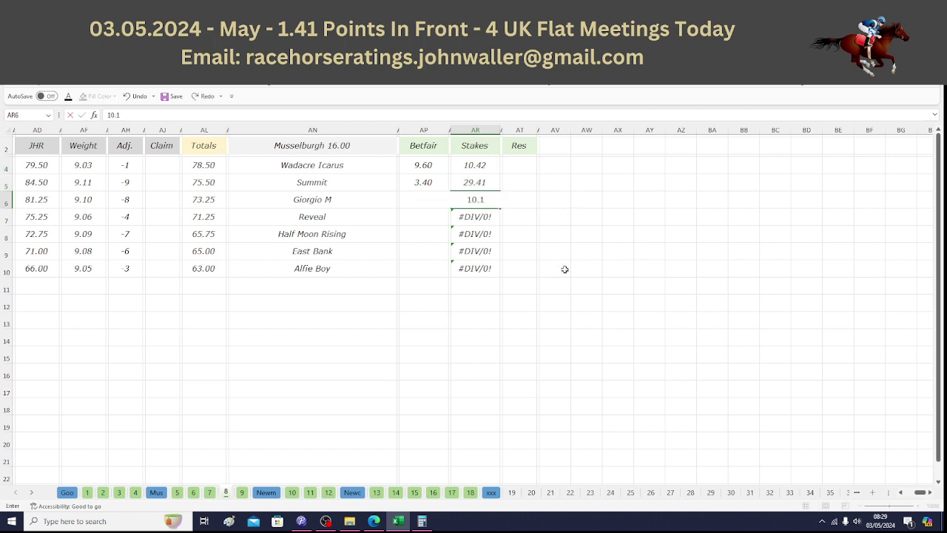
pyautogui.press('Up')
pyautogui.press('Up')
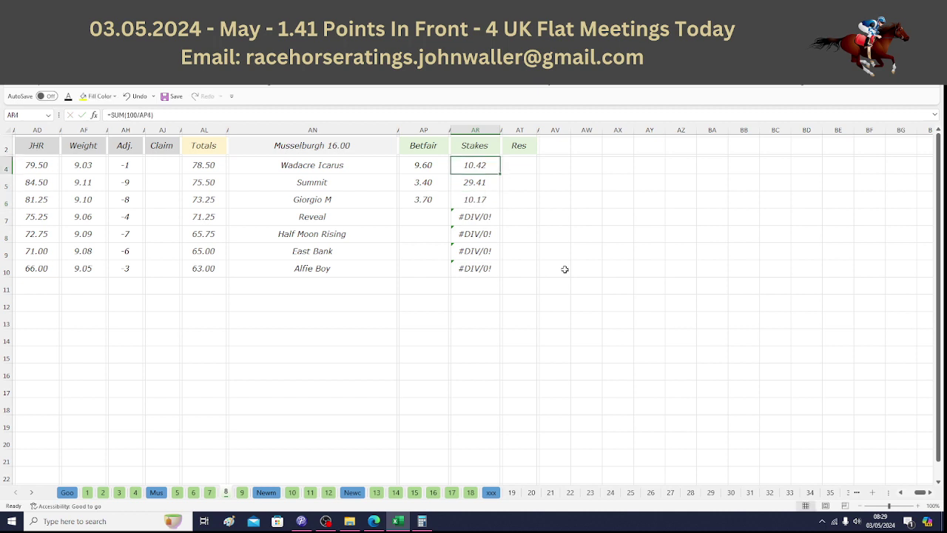
pyautogui.press('Left')
pyautogui.press('Left')
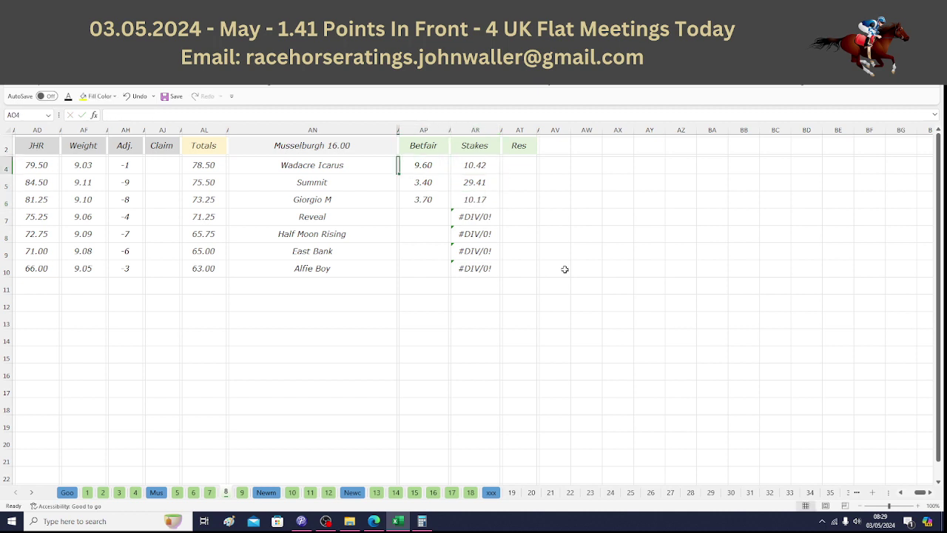
pyautogui.press('Left')
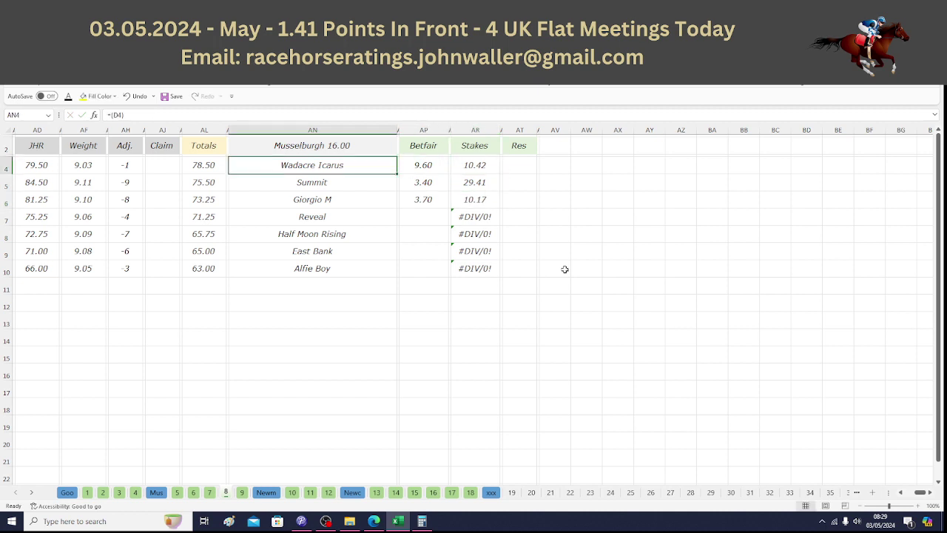
pyautogui.press('Down')
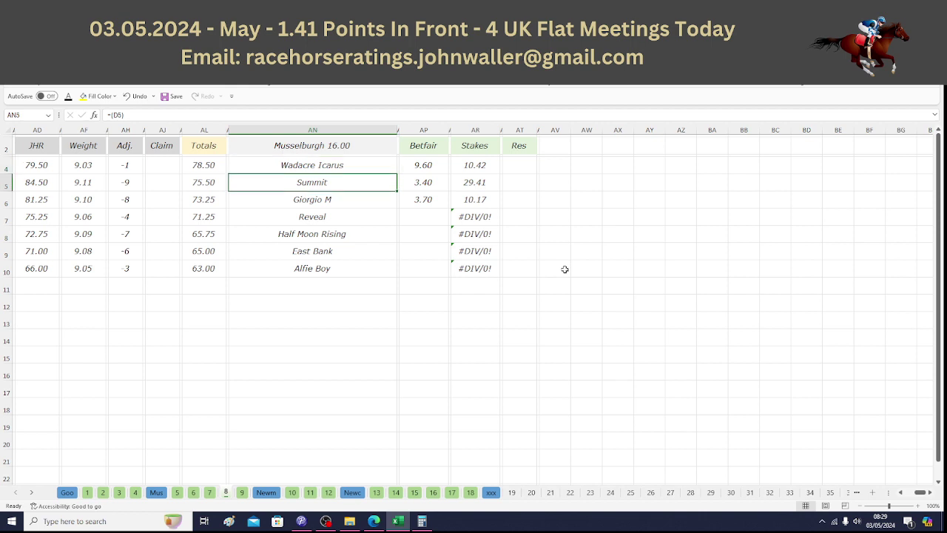
pyautogui.press('Down')
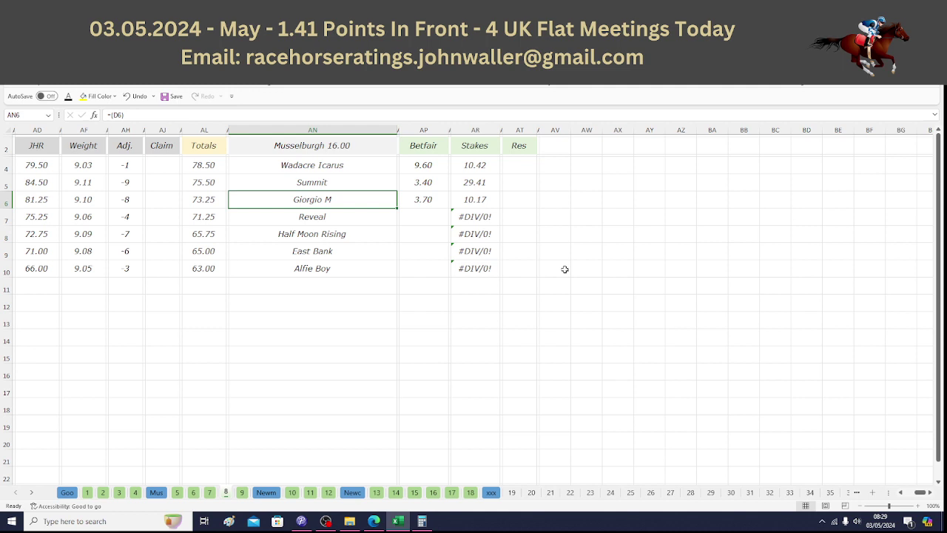
pyautogui.click(46, 148)
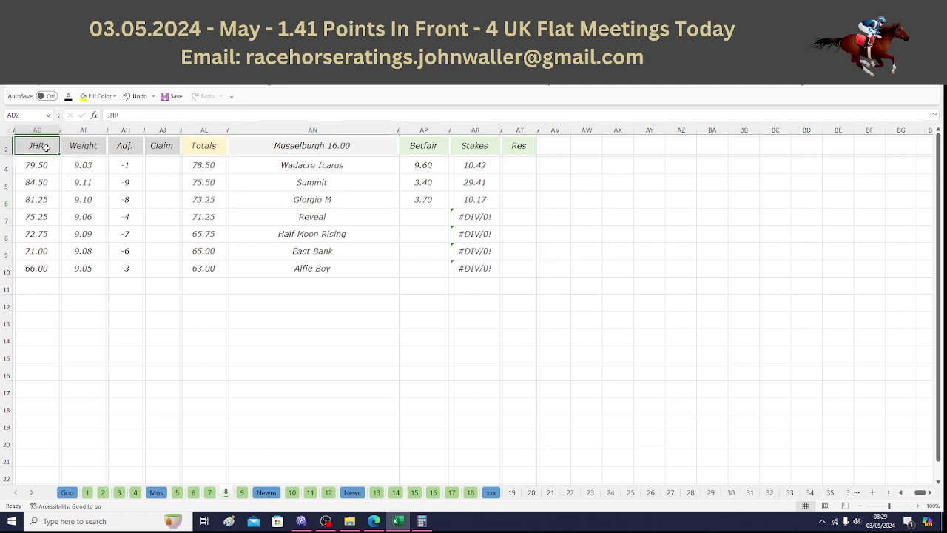
# Go to the Musselburgh 16.30 sheet and load the 16:30 race on Matchbook
pyautogui.click(241, 493)
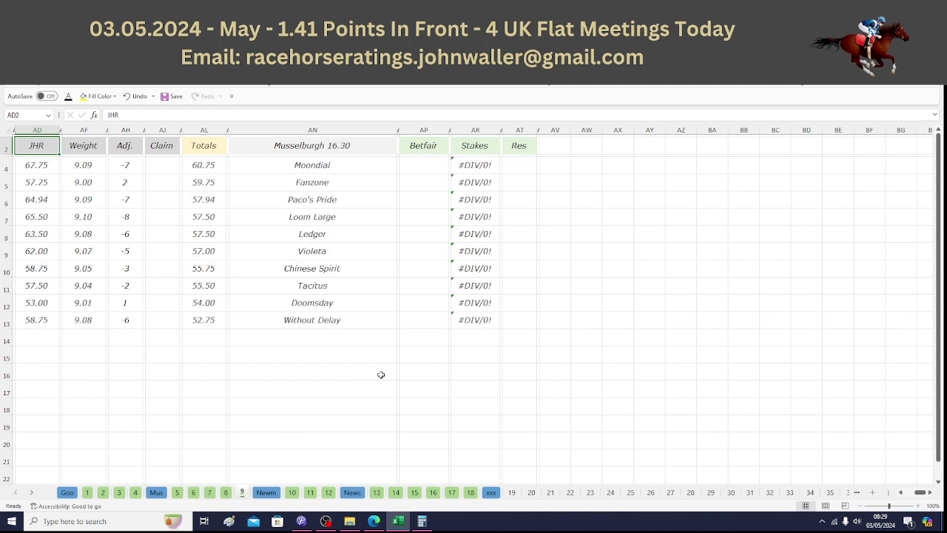
pyautogui.click(422, 167)
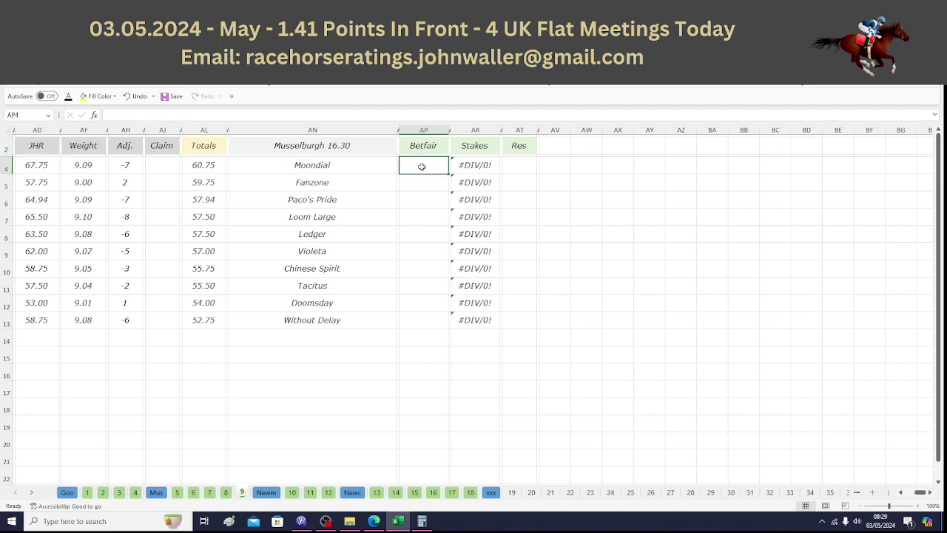
pyautogui.click(374, 521)
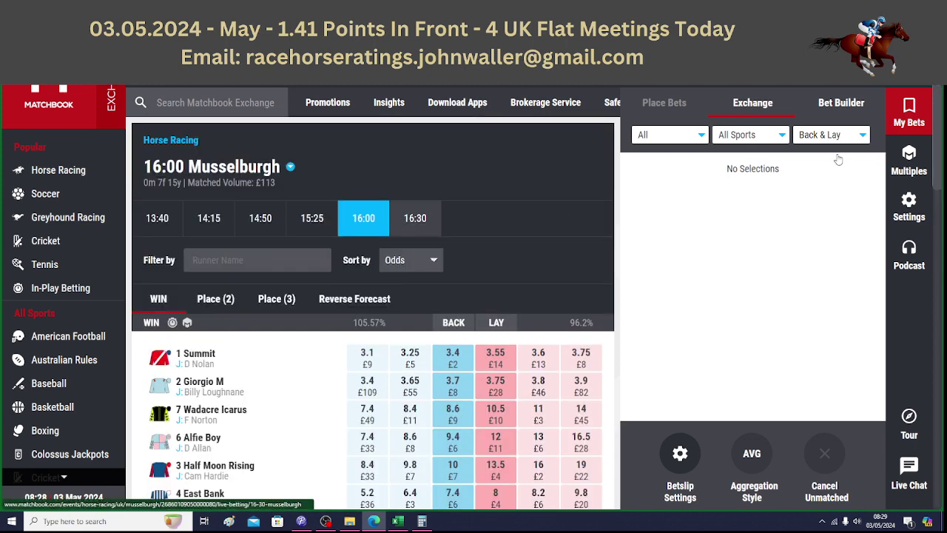
pyautogui.click(404, 224)
pyautogui.scroll(-3, 373, 311)
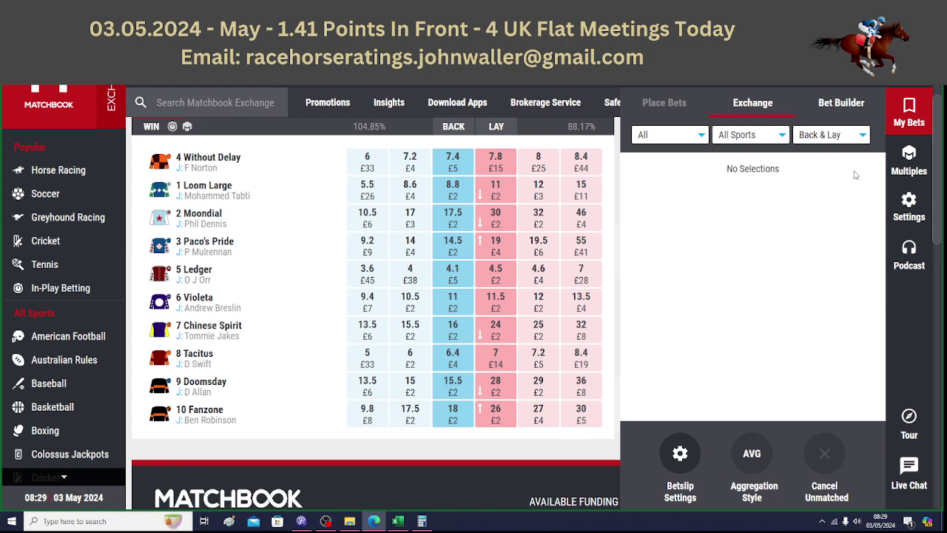
# Enter Moondial's odds of 17.50 and move to Fanzone's Betfair odds cell
pyautogui.click(398, 521)
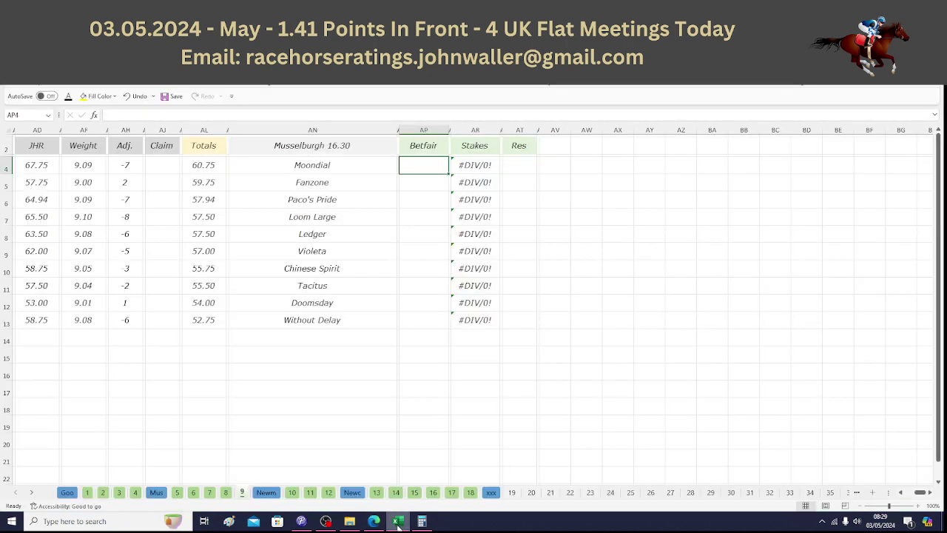
pyautogui.write('17.50')
pyautogui.press('Left')
pyautogui.press('Left')
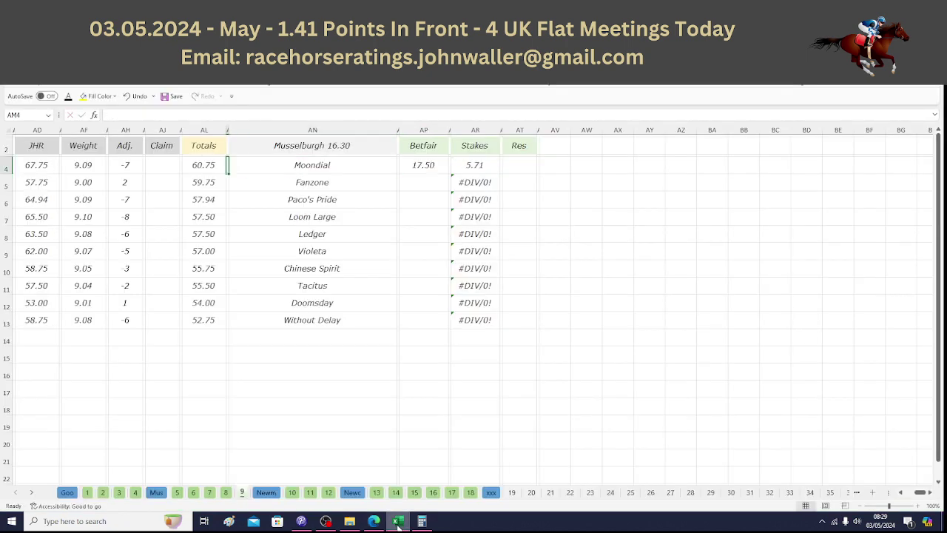
pyautogui.press('Up')
pyautogui.press('Down')
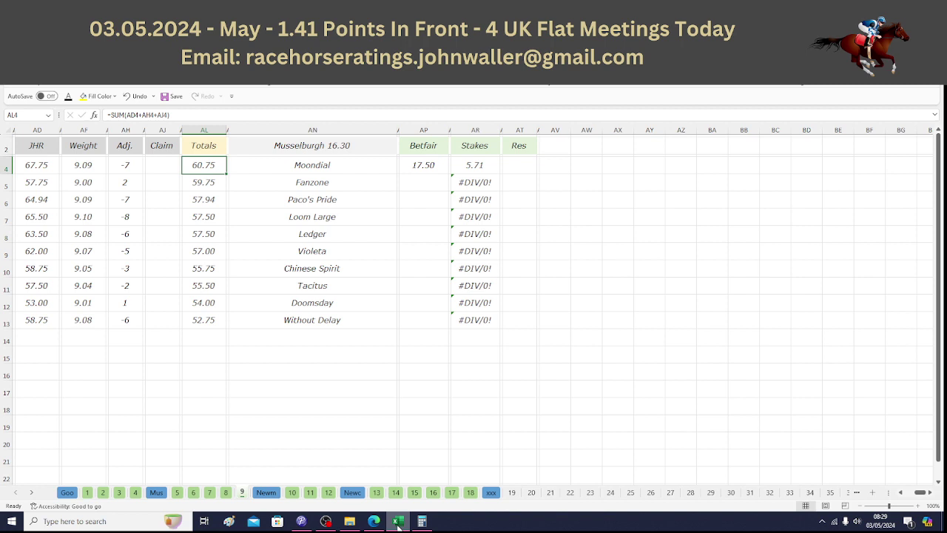
pyautogui.press('Down')
pyautogui.press('Down')
pyautogui.press('Down')
pyautogui.press('Down')
pyautogui.press('Down')
pyautogui.press('Down')
pyautogui.press('Down')
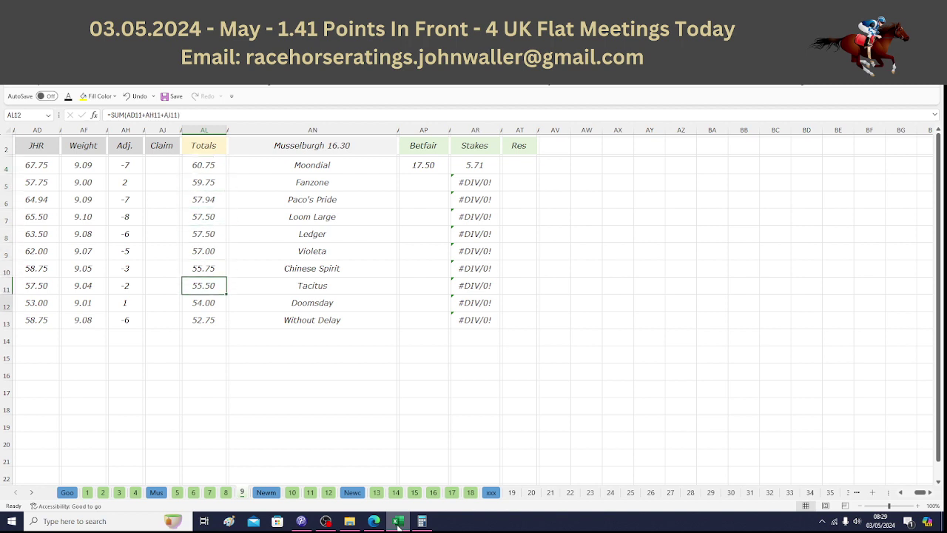
pyautogui.press('Down')
pyautogui.press('Down')
pyautogui.press('Right')
pyautogui.press('Right')
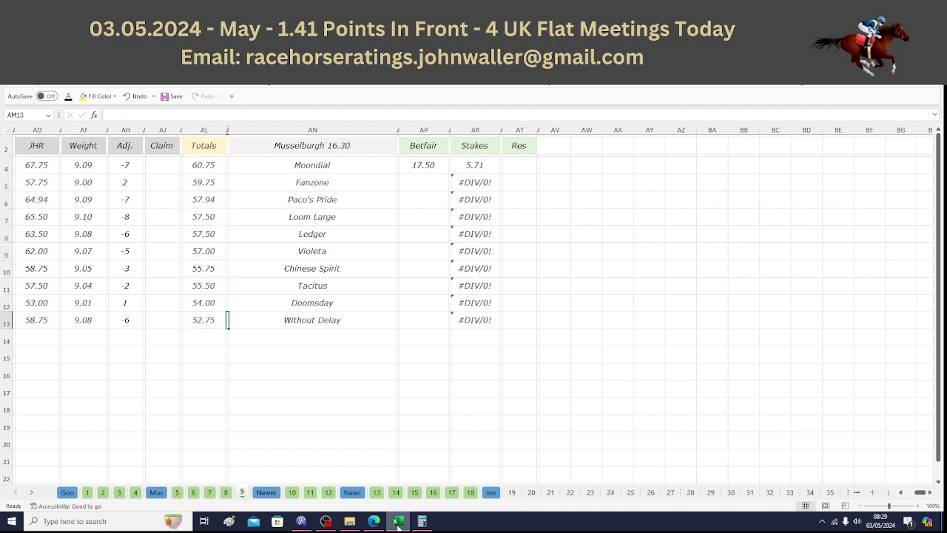
pyautogui.press('Up')
pyautogui.press('Up')
pyautogui.press('Up')
pyautogui.press('Up')
pyautogui.press('Up')
pyautogui.press('Up')
pyautogui.press('Up')
pyautogui.press('Up')
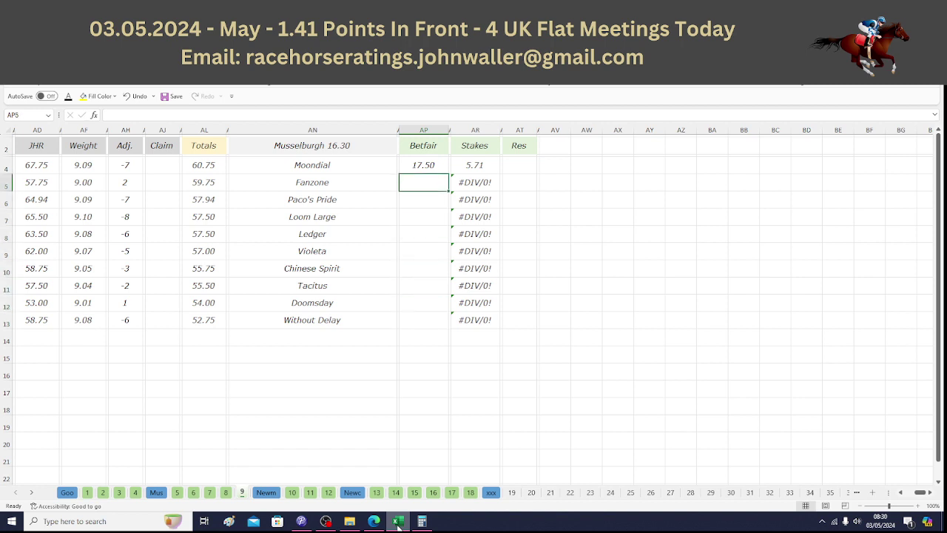
# Enter Fanzone's Matchbook odds of 18 and move to Paco's Pride's odds cell
pyautogui.click(398, 523)
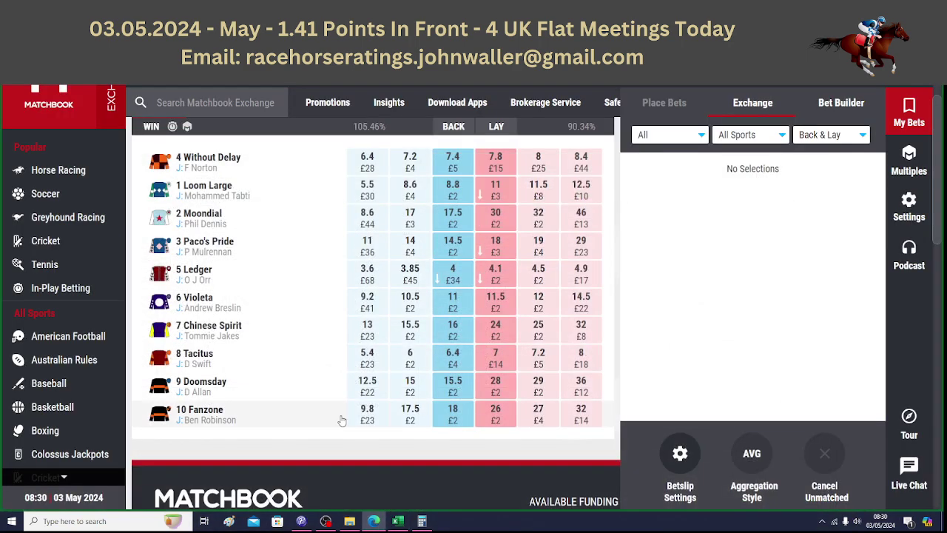
pyautogui.click(400, 523)
pyautogui.write('18')
pyautogui.press('Tab')
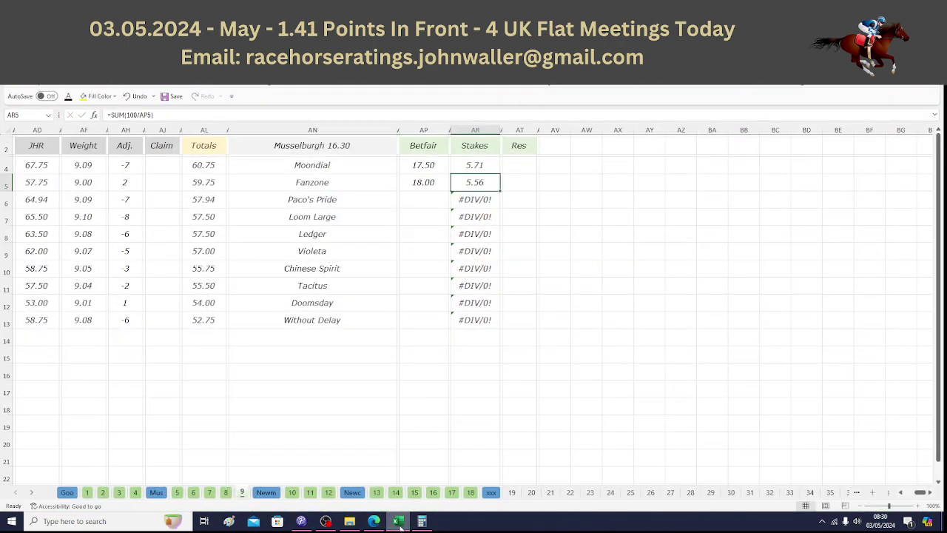
pyautogui.press('Down')
pyautogui.press('Left')
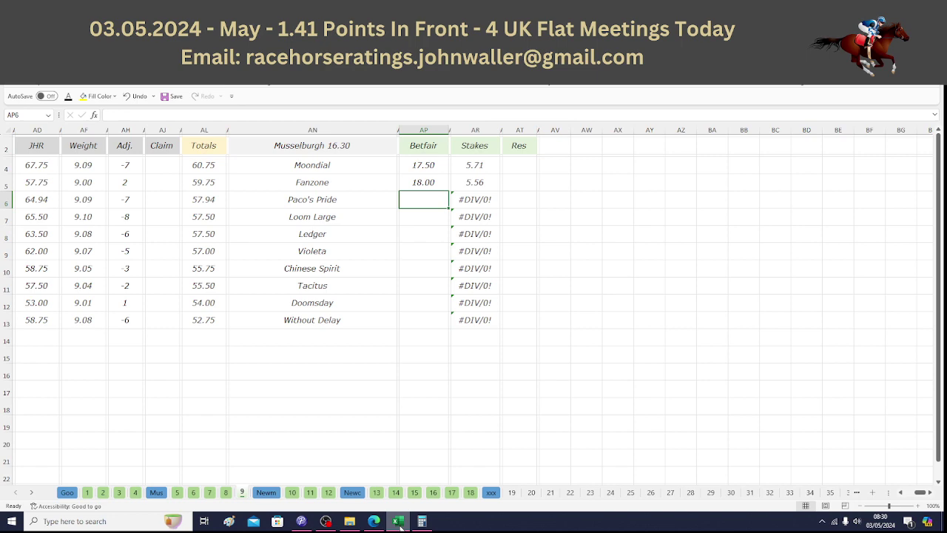
# Enter Paco's Pride's odds of 14.50 and check its stake formula
pyautogui.click(399, 522)
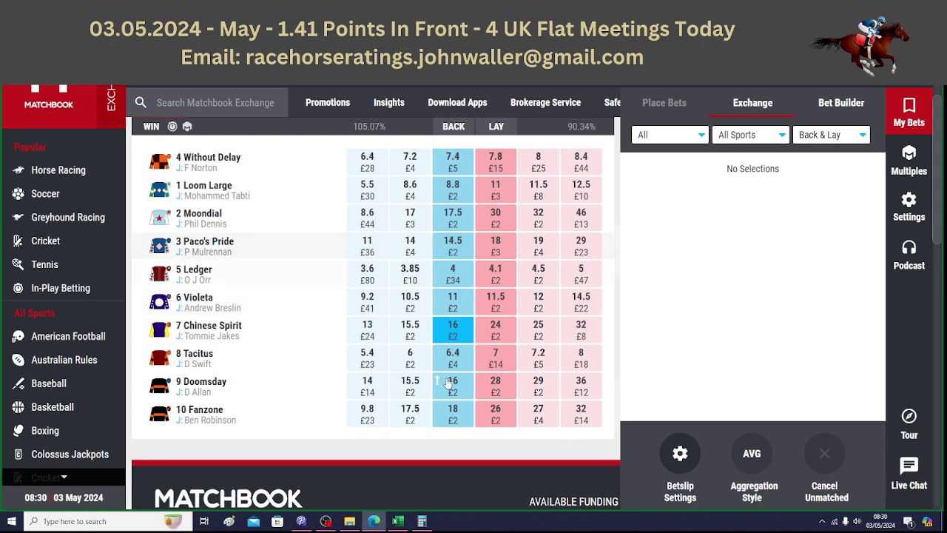
pyautogui.click(398, 521)
pyautogui.write('14.5')
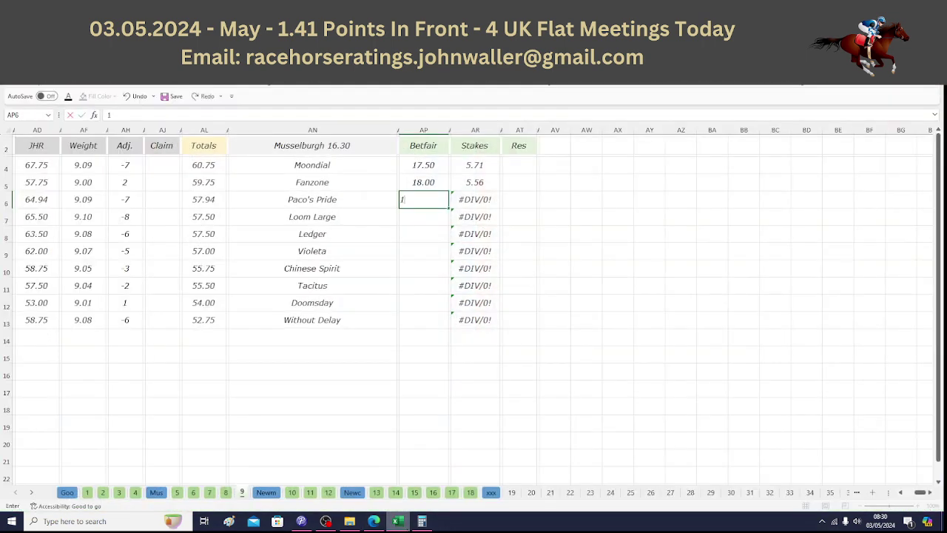
pyautogui.press('Tab')
pyautogui.click(474, 199)
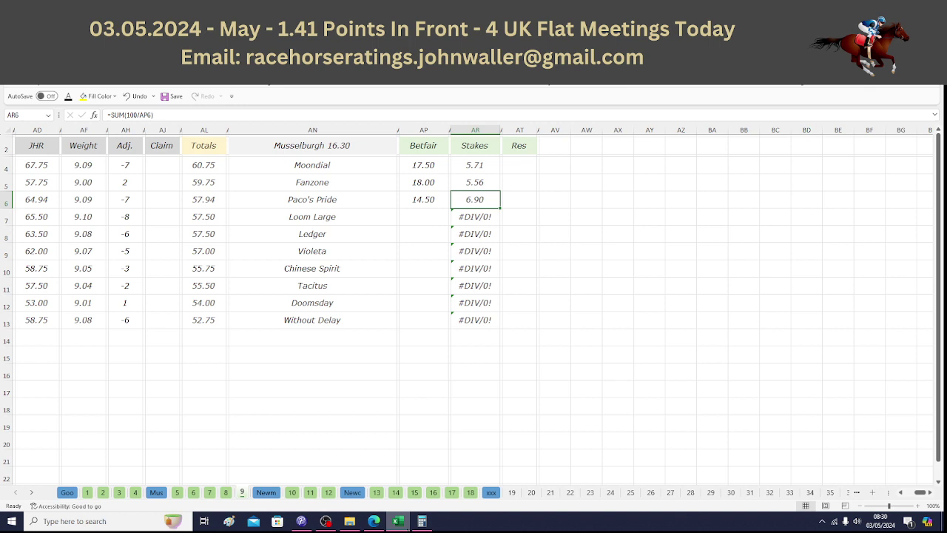
pyautogui.click(474, 216)
pyautogui.click(423, 216)
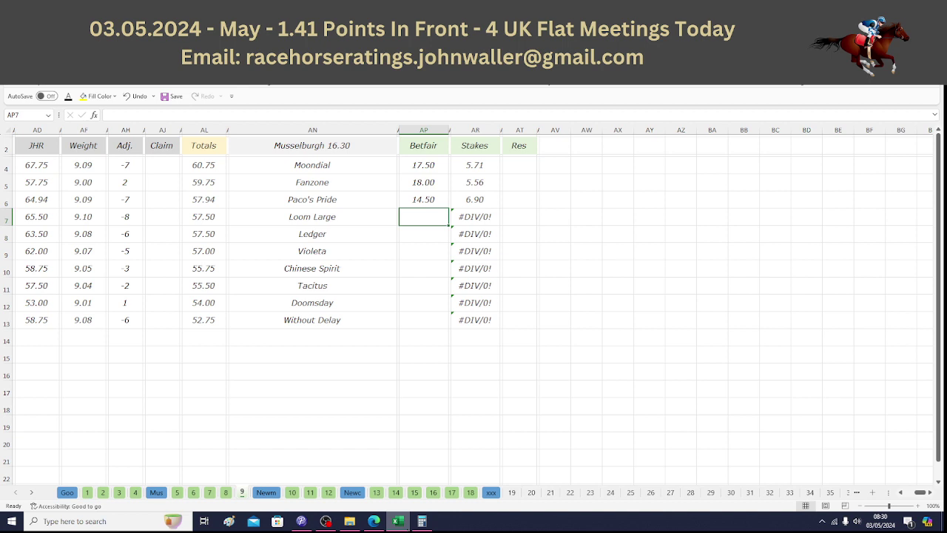
# Enter Loom Large's Matchbook odds of 8.80
pyautogui.click(382, 522)
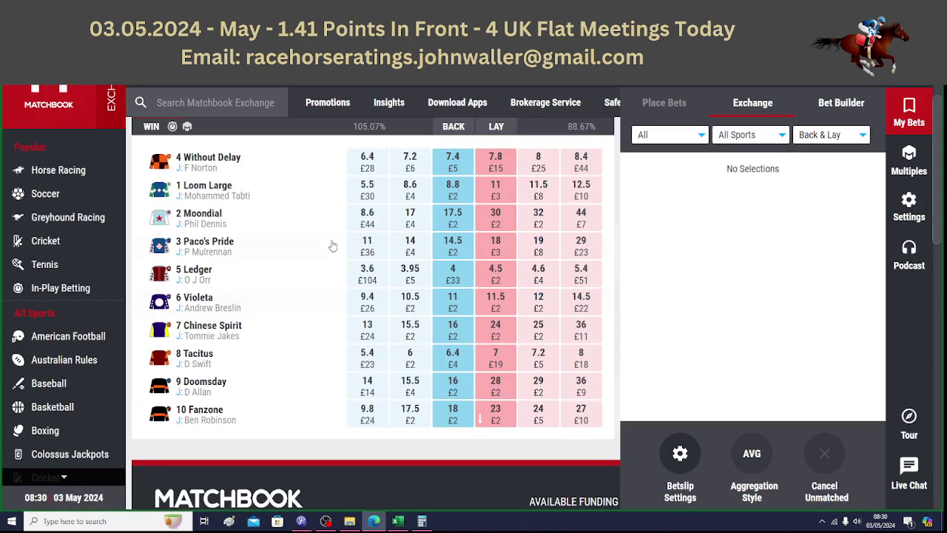
pyautogui.click(399, 521)
pyautogui.write('8.8')
pyautogui.press('Tab')
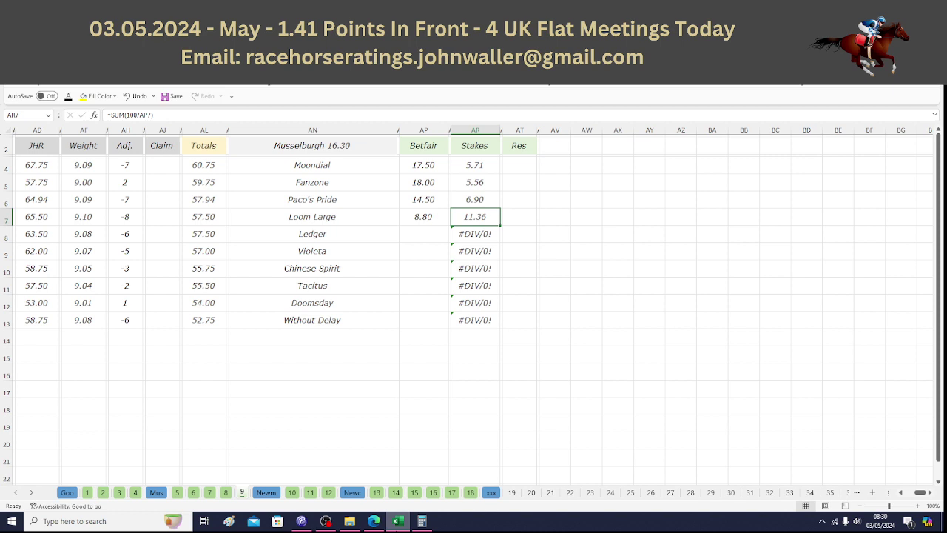
# Enter Ledger's odds of 4.10, then select the stakes AR4:AR8 to total them
pyautogui.click(476, 234)
pyautogui.click(424, 234)
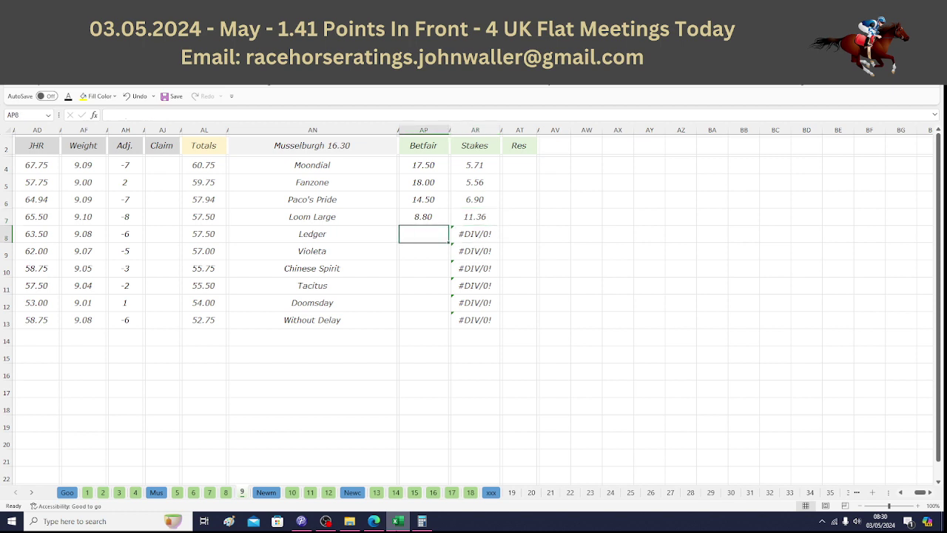
pyautogui.click(381, 523)
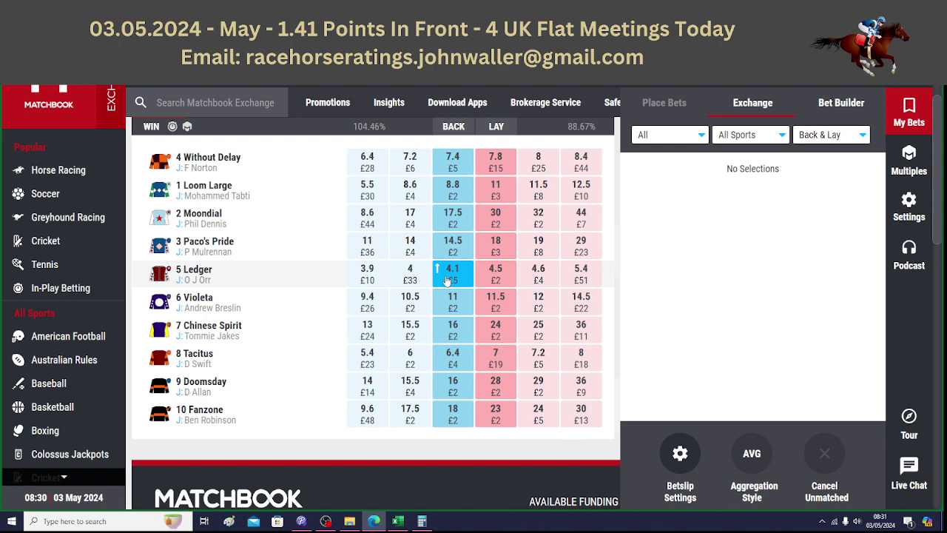
pyautogui.click(398, 521)
pyautogui.write('4')
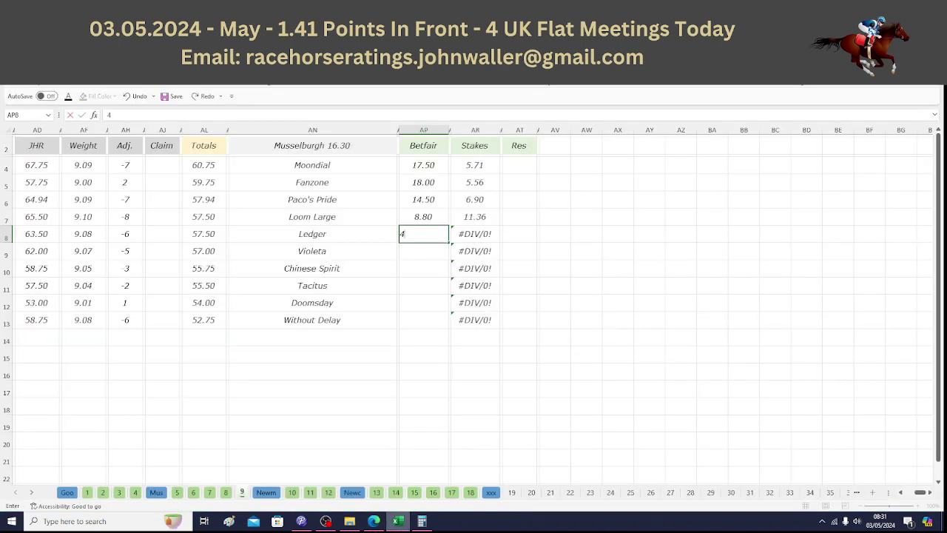
pyautogui.write('.1')
pyautogui.press('Tab')
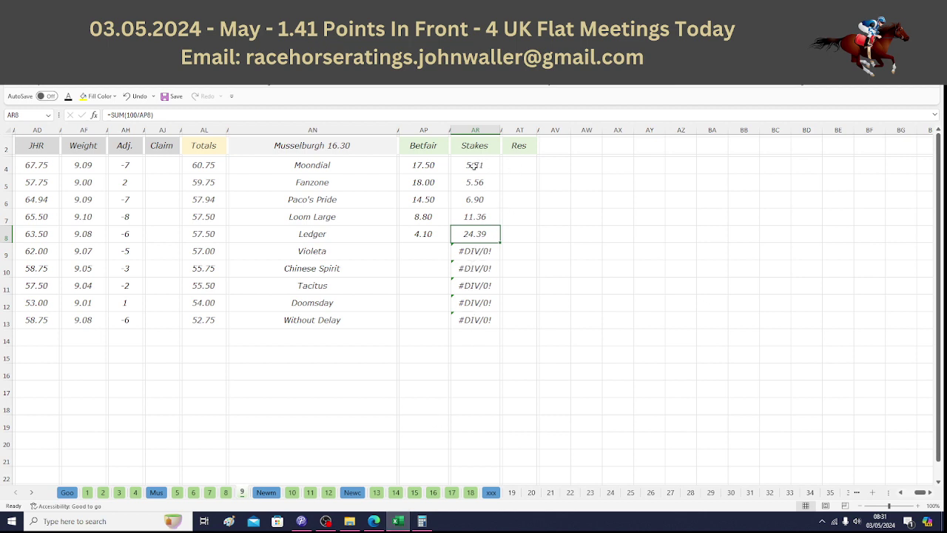
pyautogui.moveTo(475, 164); pyautogui.dragTo(472, 232)
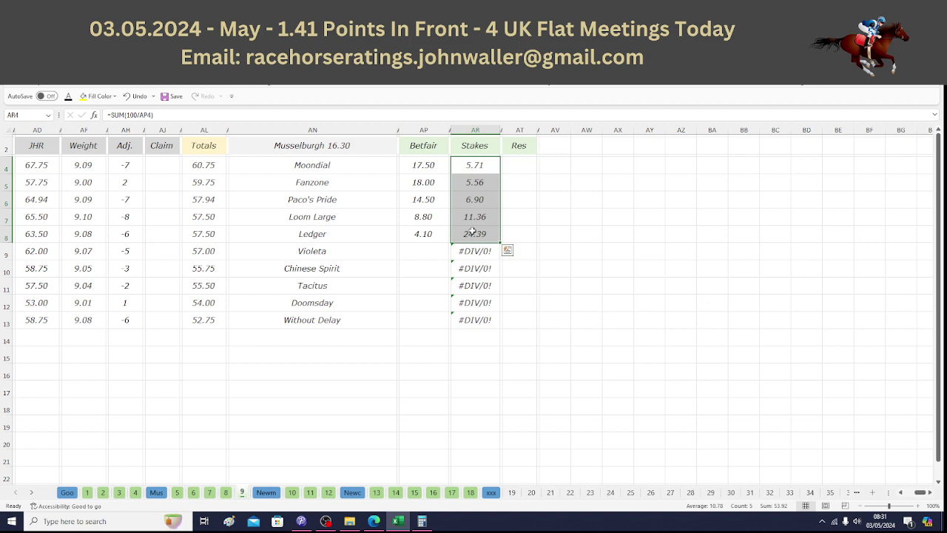
# Total the first four stakes, then overwrite Ledger's stake formula with 20.47
pyautogui.click(520, 186)
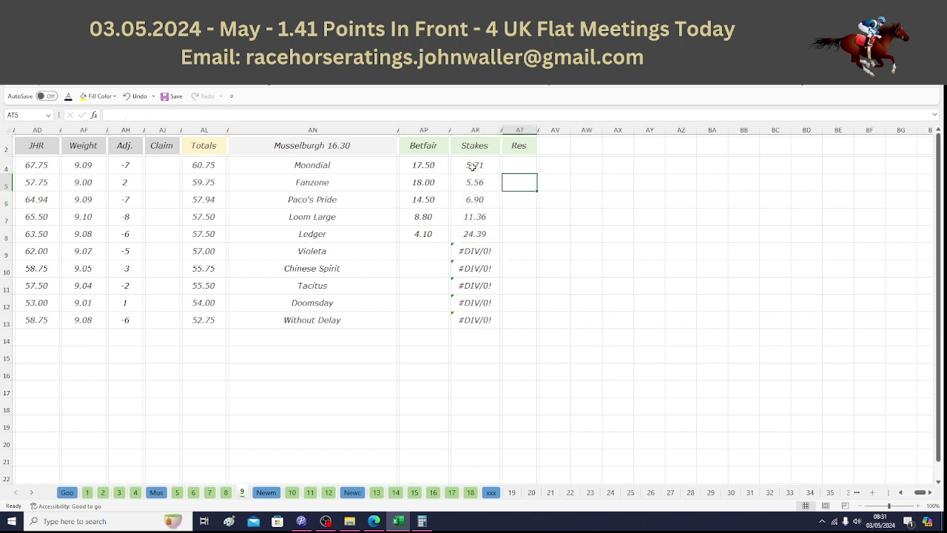
pyautogui.moveTo(473, 166); pyautogui.dragTo(475, 218)
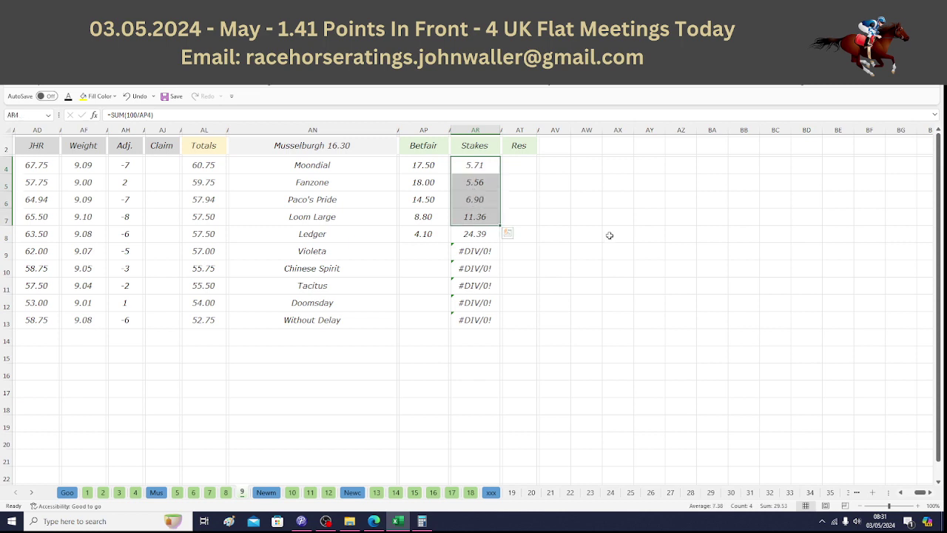
pyautogui.click(478, 233)
pyautogui.write('20.47')
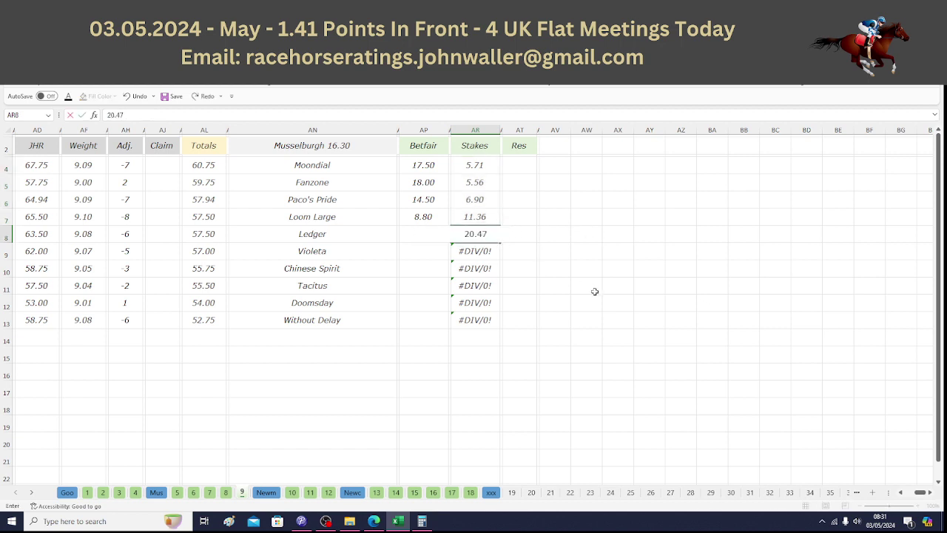
pyautogui.press('Return')
pyautogui.press('Up')
pyautogui.press('Down')
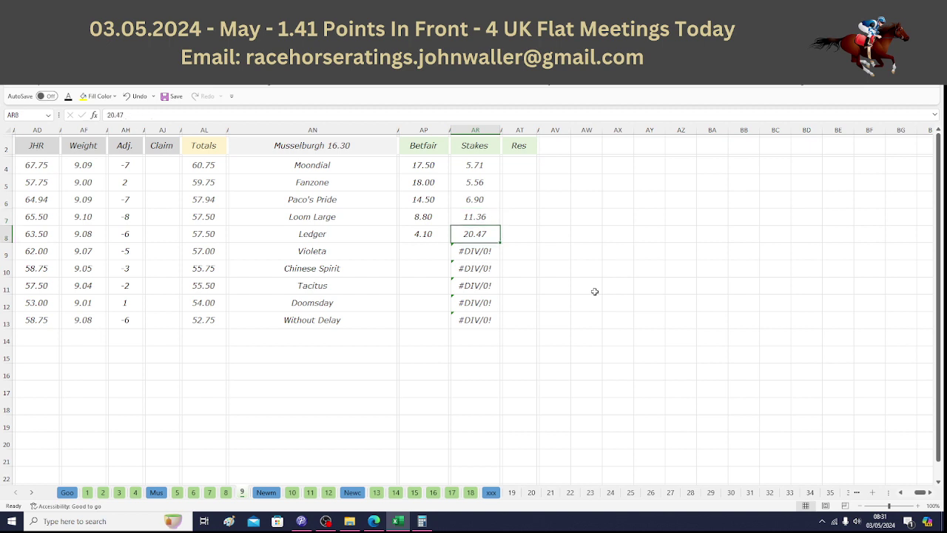
pyautogui.click(356, 164)
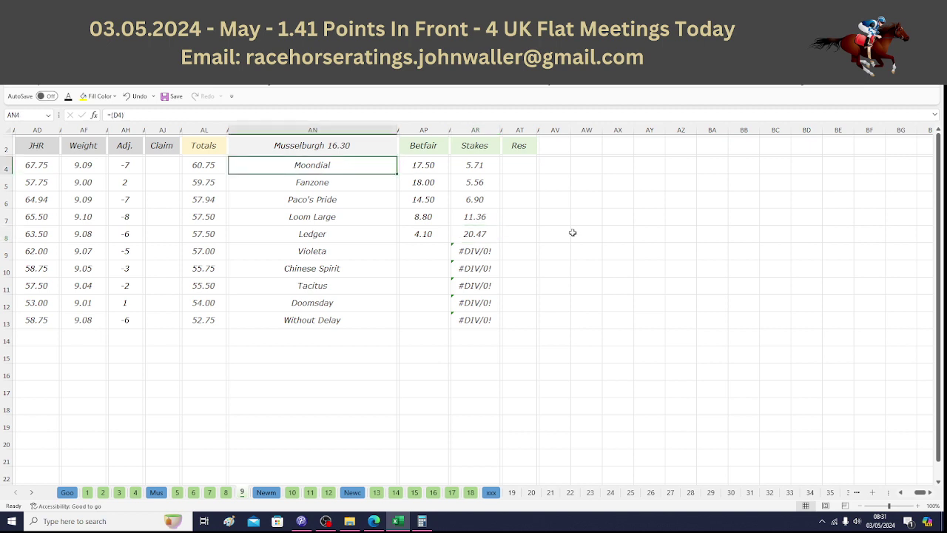
# Step down the 16.30 runners to Ledger, then switch to the Musselburgh 14.15 sheet
pyautogui.press('Down')
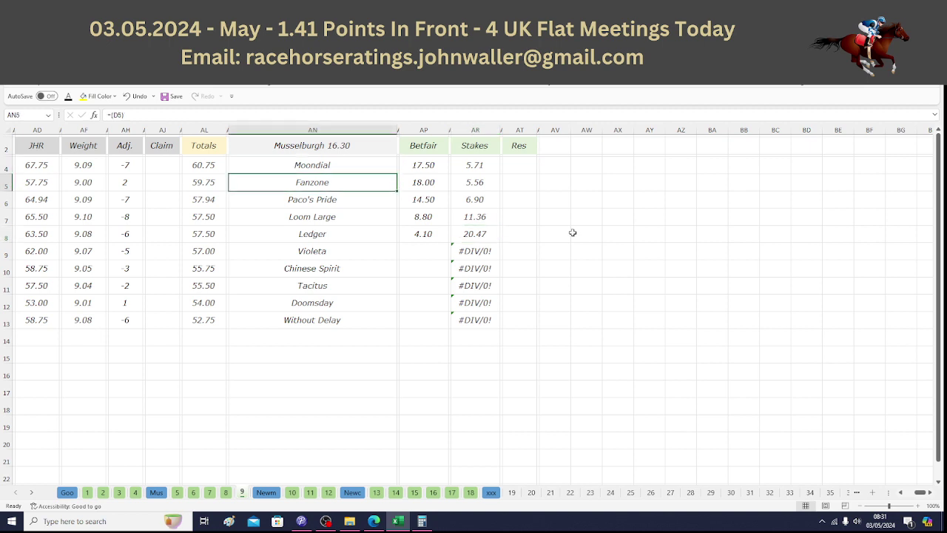
pyautogui.press('Down')
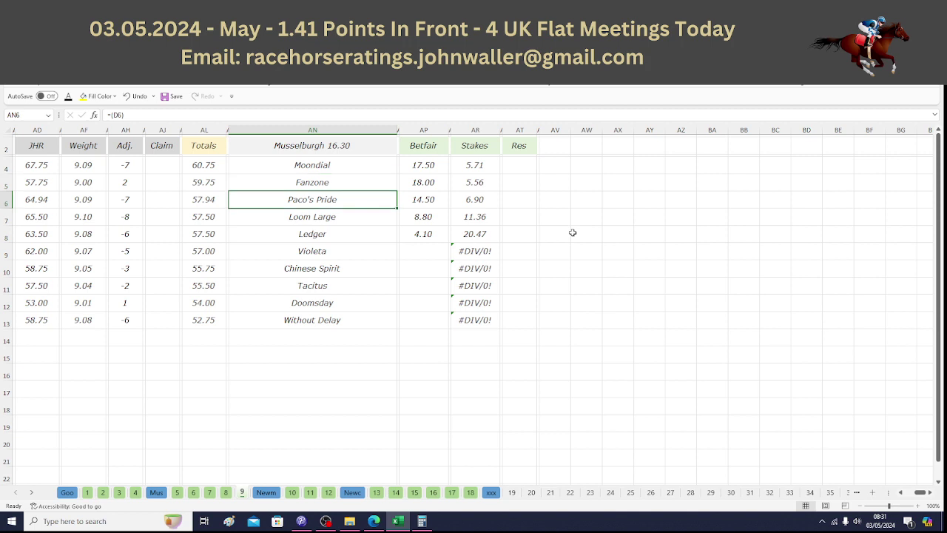
pyautogui.press('Down')
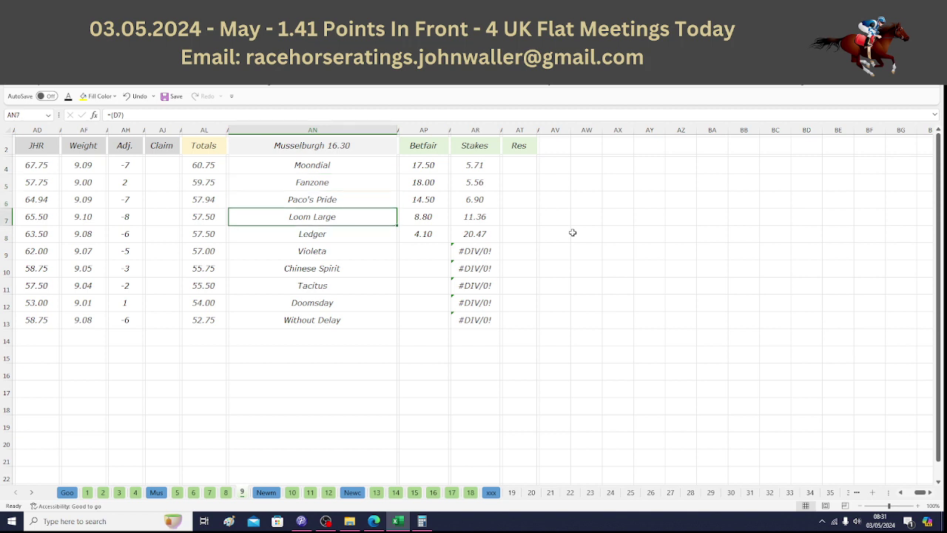
pyautogui.press('Down')
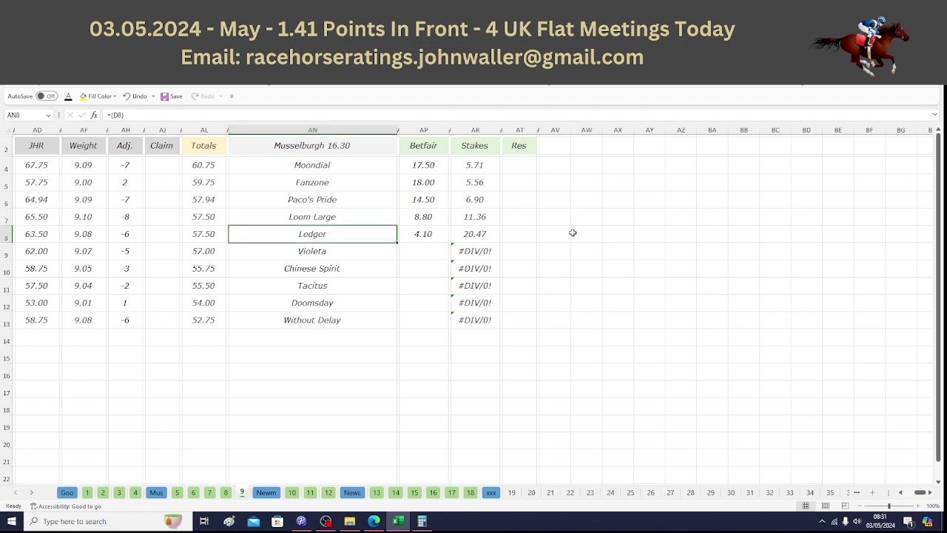
pyautogui.click(43, 147)
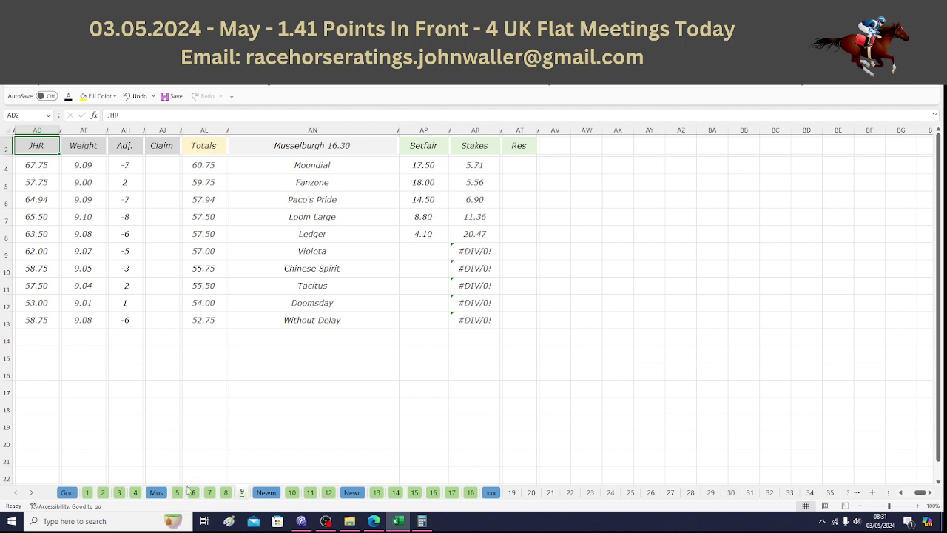
pyautogui.click(177, 493)
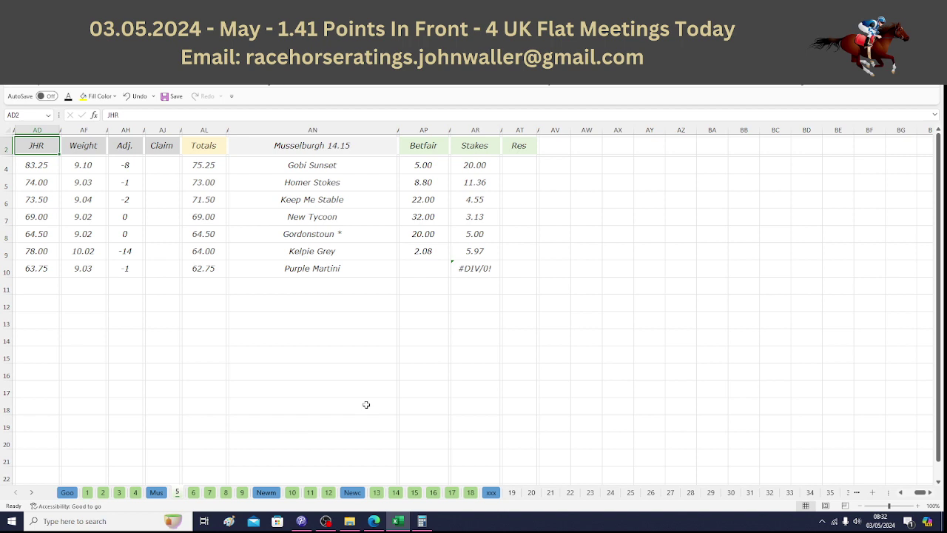
pyautogui.click(357, 167)
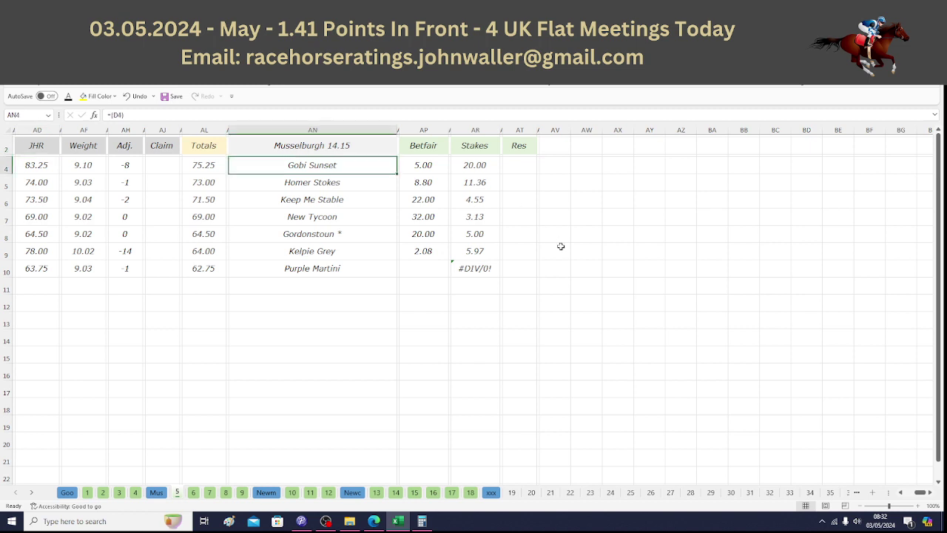
pyautogui.press('Down')
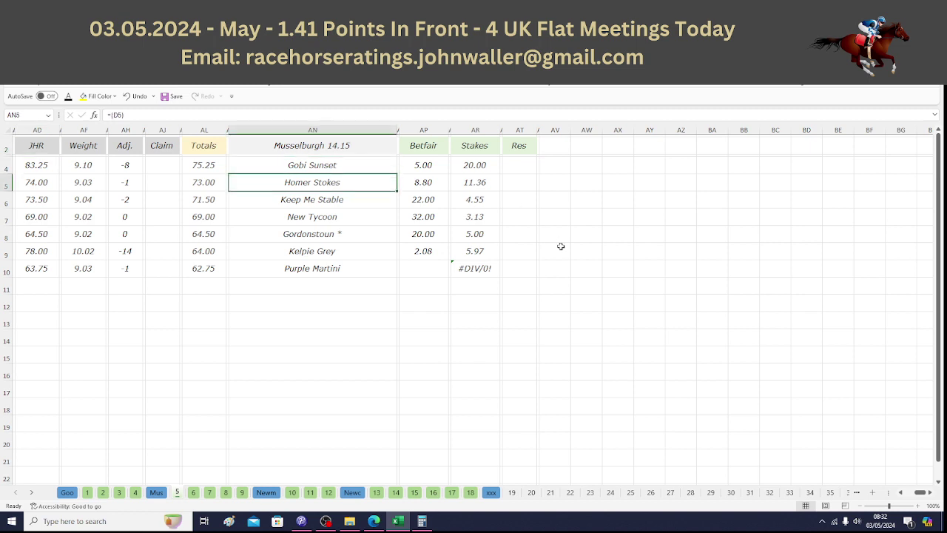
pyautogui.press('Down')
pyautogui.press('Down')
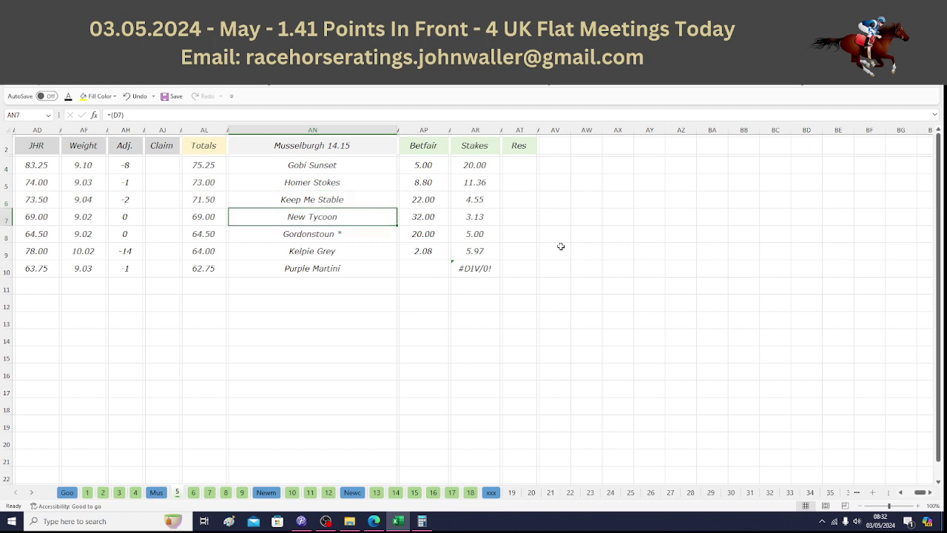
pyautogui.press('Down')
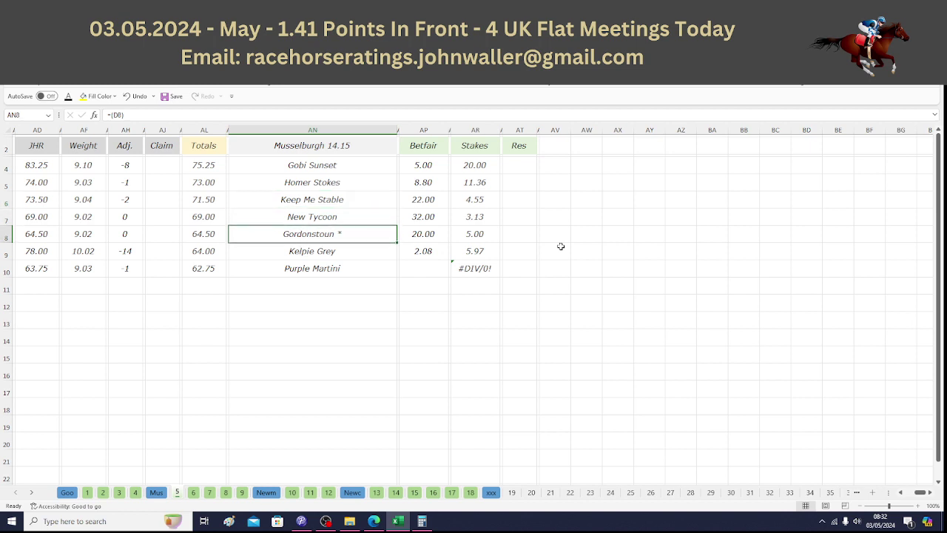
# Multiply Kelpie Grey's 5.97 stake by 2.08 in Calculator, giving 12.4176
pyautogui.click(428, 527)
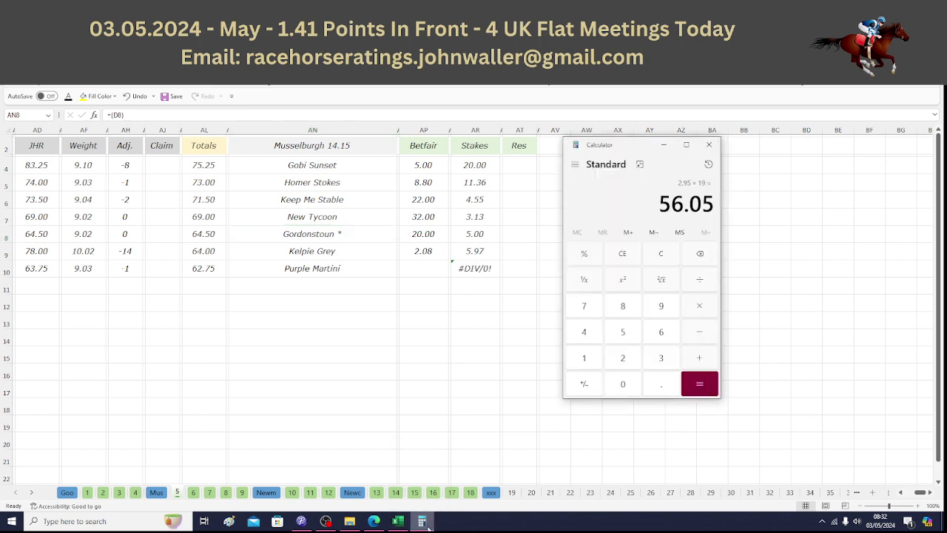
pyautogui.click(627, 335)
pyautogui.click(658, 381)
pyautogui.click(659, 312)
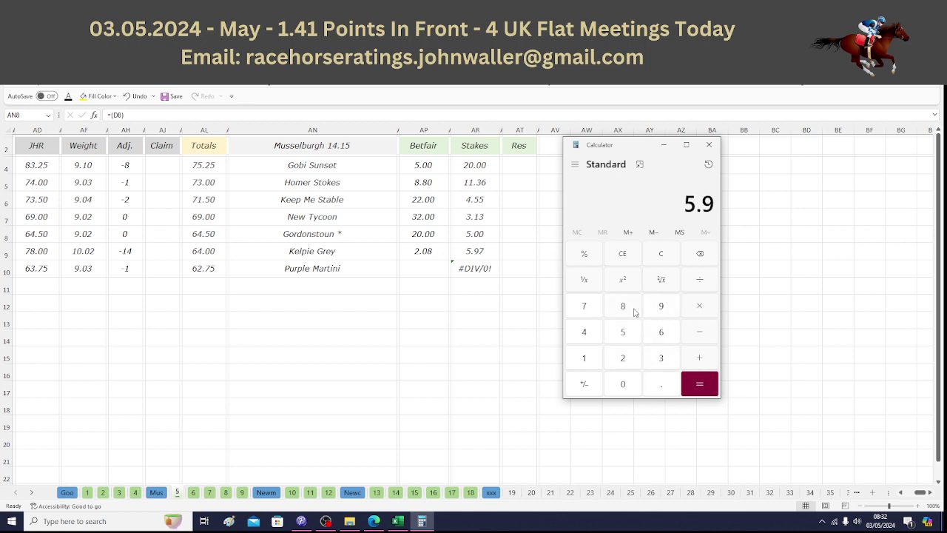
pyautogui.click(598, 314)
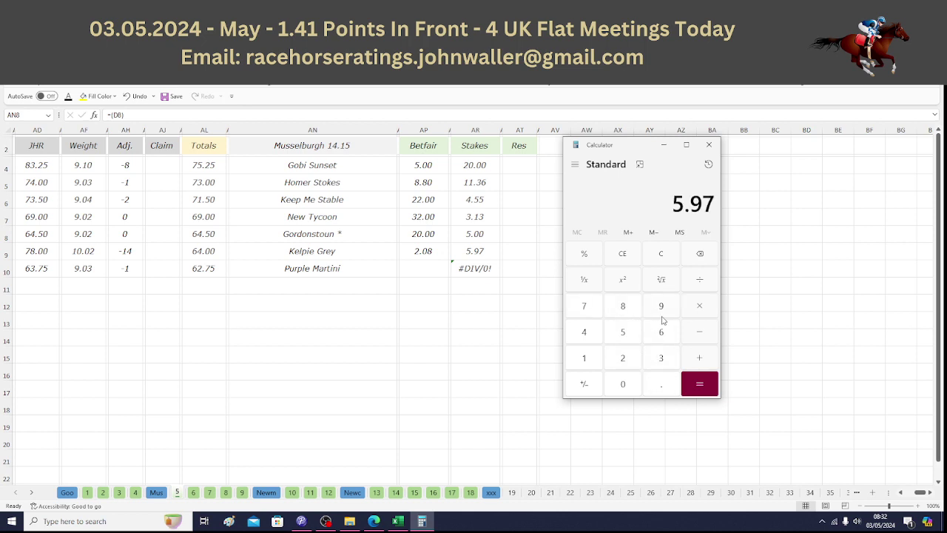
pyautogui.click(689, 314)
pyautogui.click(638, 354)
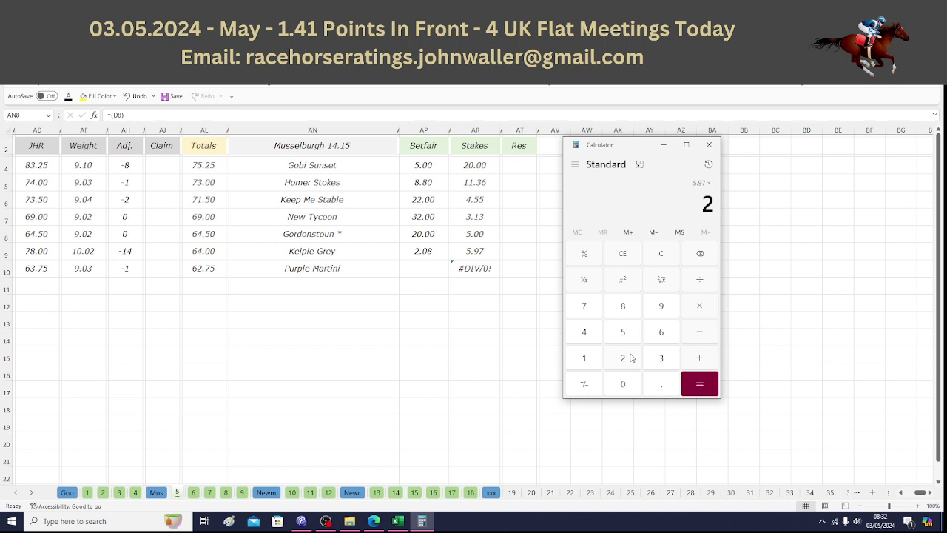
pyautogui.click(656, 384)
pyautogui.click(627, 384)
pyautogui.click(625, 310)
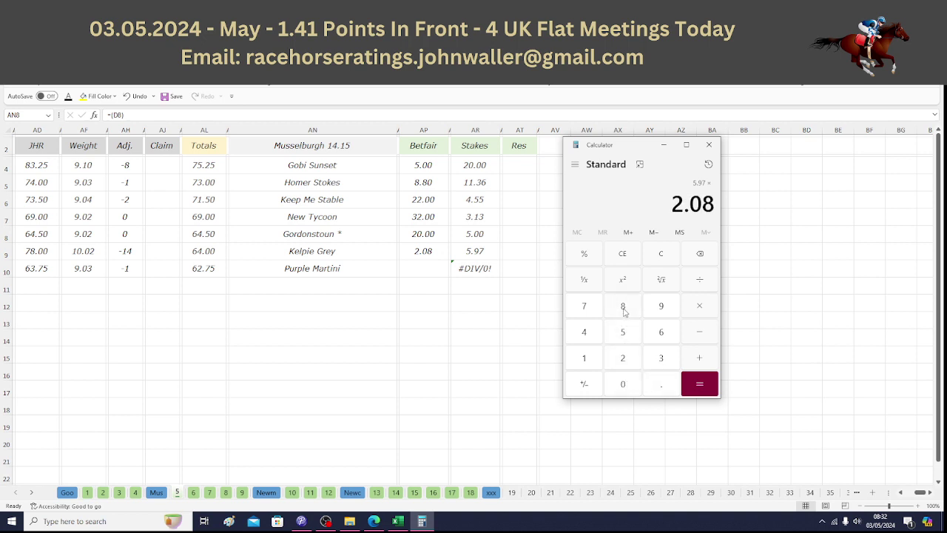
pyautogui.click(689, 392)
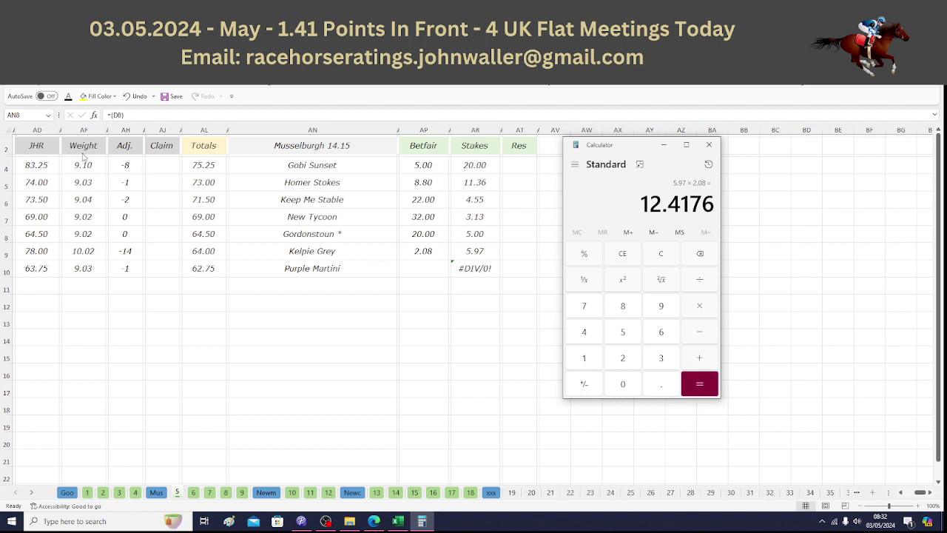
# Return to Excel and switch to the Musselburgh 14.50 sheet
pyautogui.click(44, 148)
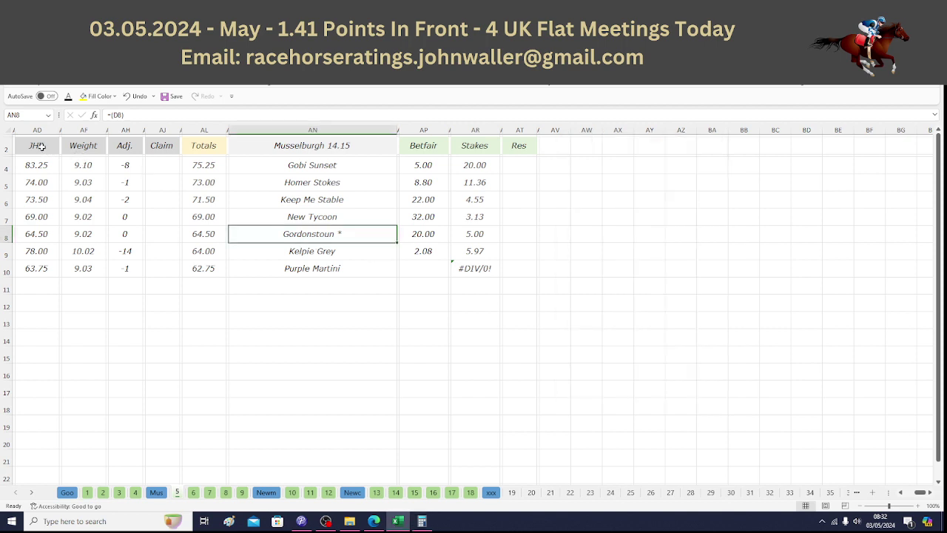
pyautogui.click(42, 146)
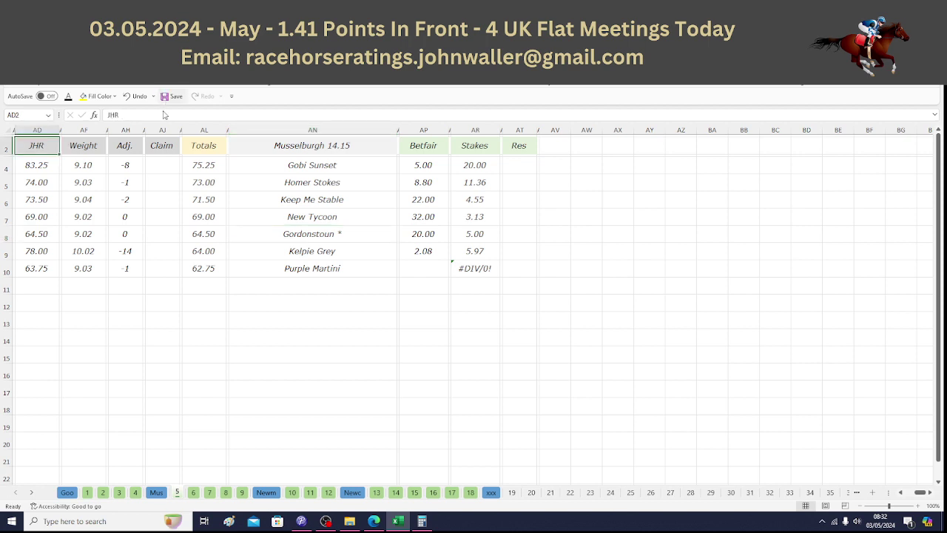
pyautogui.click(193, 492)
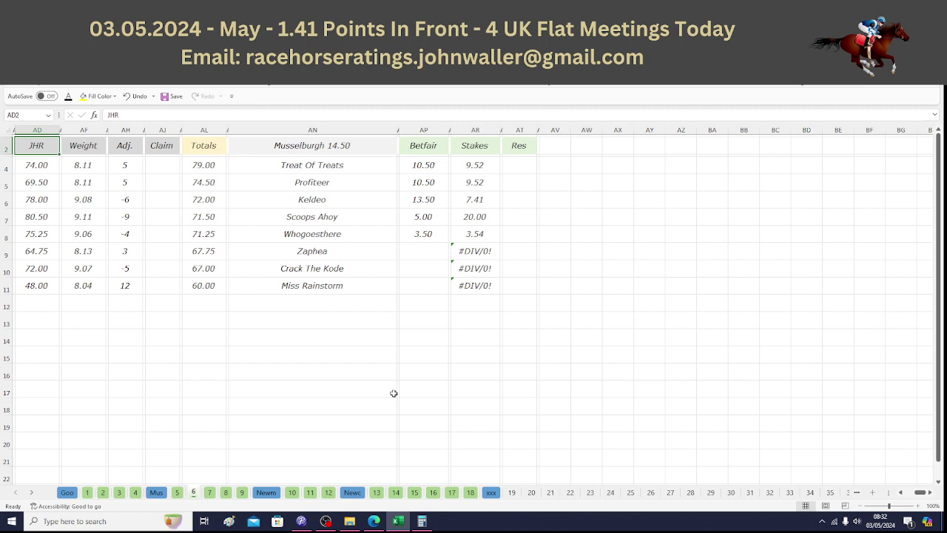
# Review the 14.50 runners from Treat Of Treats down to Keldeo
pyautogui.click(364, 171)
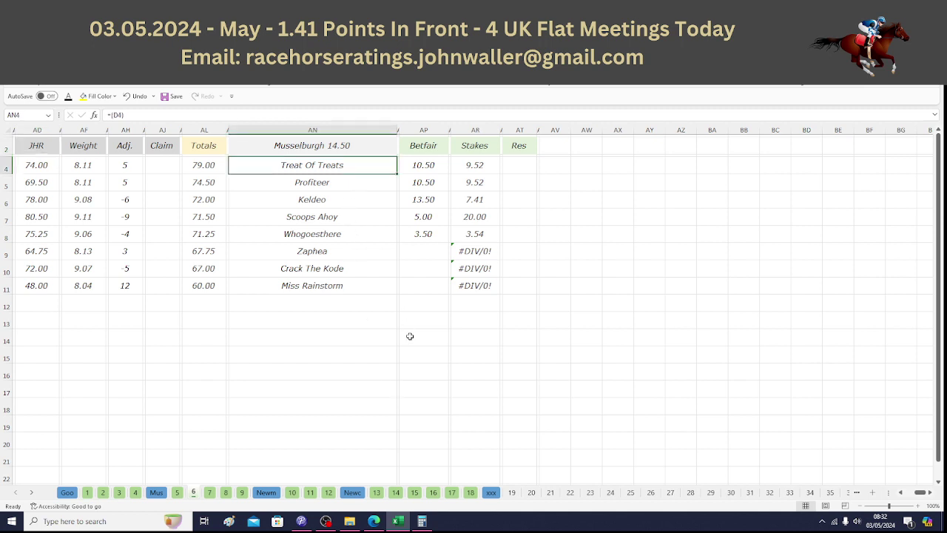
pyautogui.press('Down')
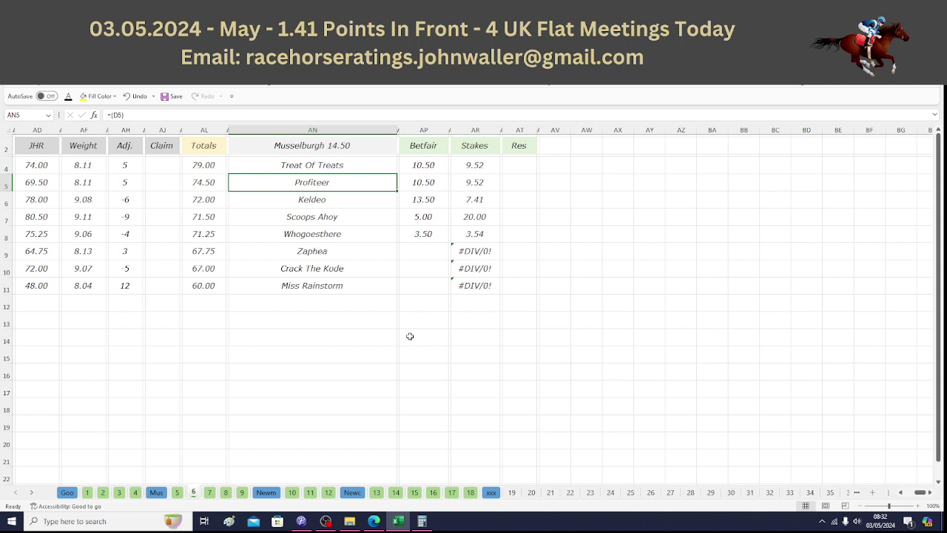
pyautogui.press('Down')
pyautogui.press('Down')
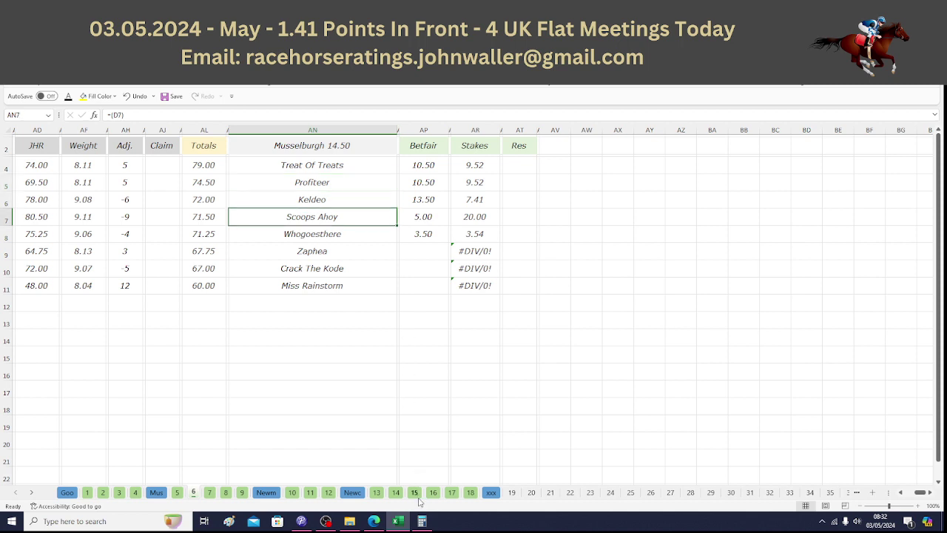
# Compute Whogoesthere's 3.54 stake × 3.5 odds in Calculator (12.39), then return to Excel
pyautogui.click(421, 521)
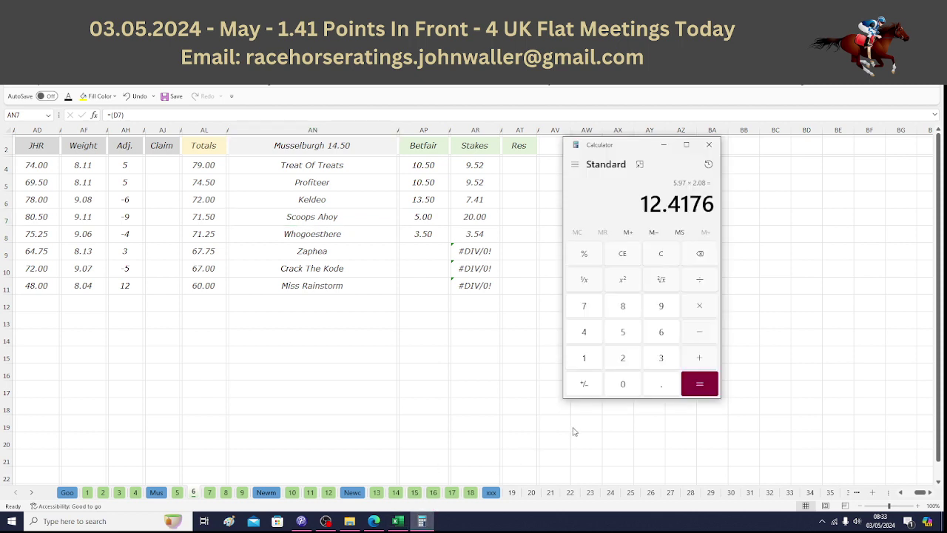
pyautogui.click(660, 361)
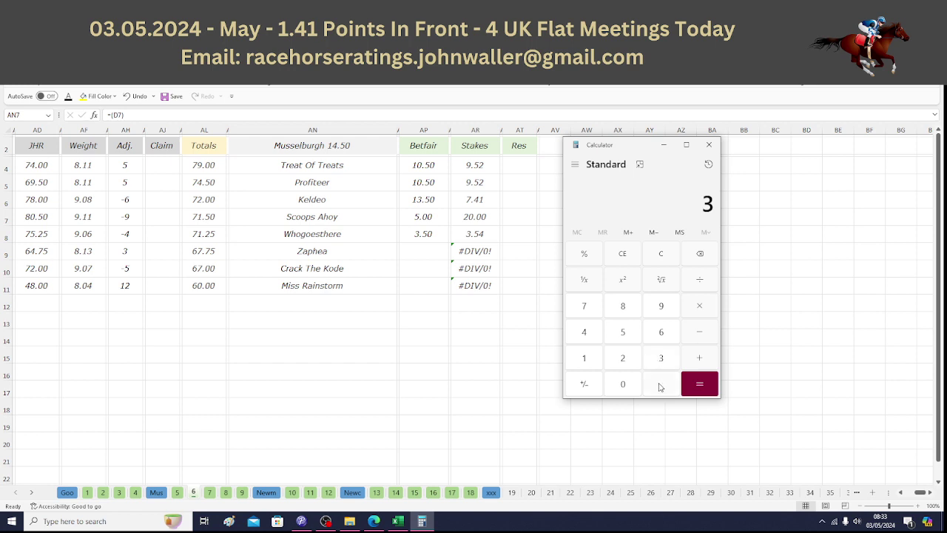
pyautogui.click(660, 386)
pyautogui.click(629, 334)
pyautogui.click(594, 334)
pyautogui.click(711, 311)
pyautogui.click(663, 362)
pyautogui.click(661, 381)
pyautogui.click(622, 337)
pyautogui.click(695, 378)
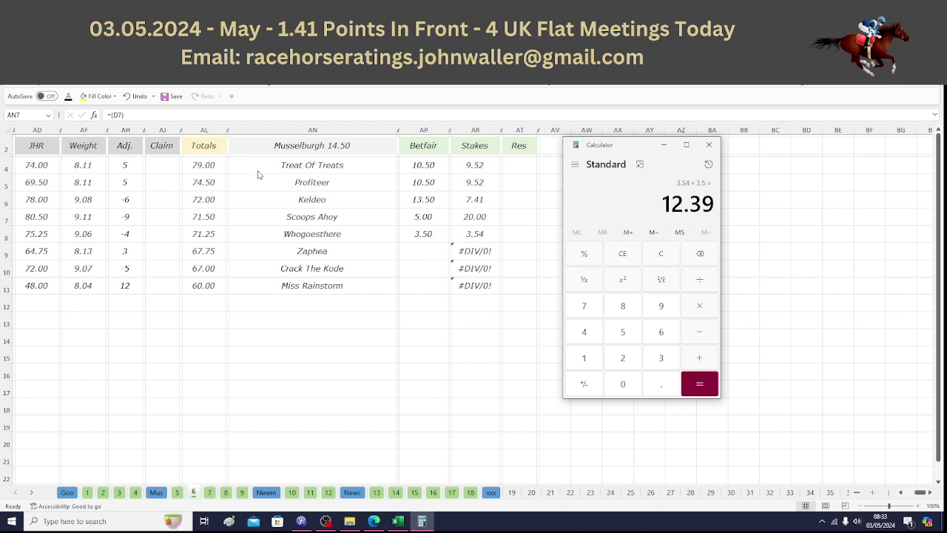
pyautogui.click(38, 148)
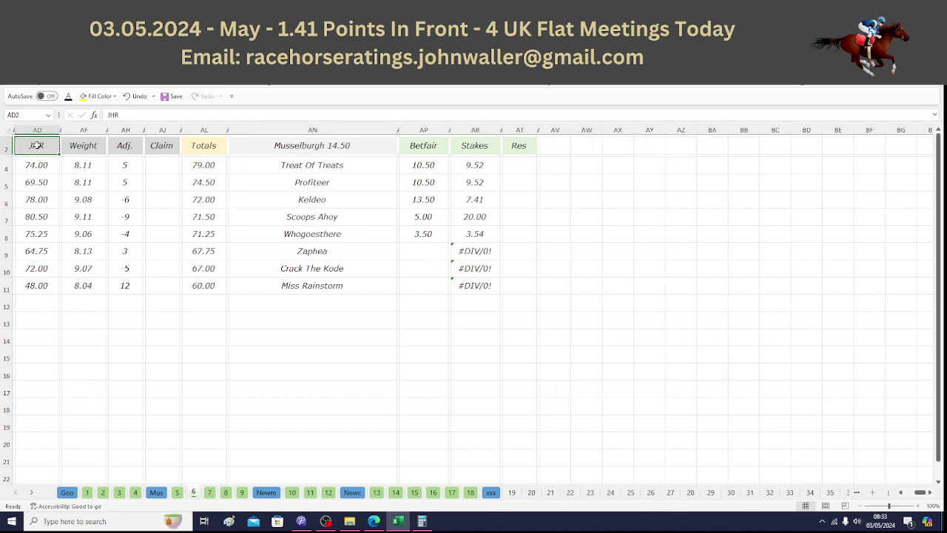
# Switch to the Musselburgh 15.25 sheet and review runners from Letsbefrank to Desert Quest
pyautogui.click(210, 494)
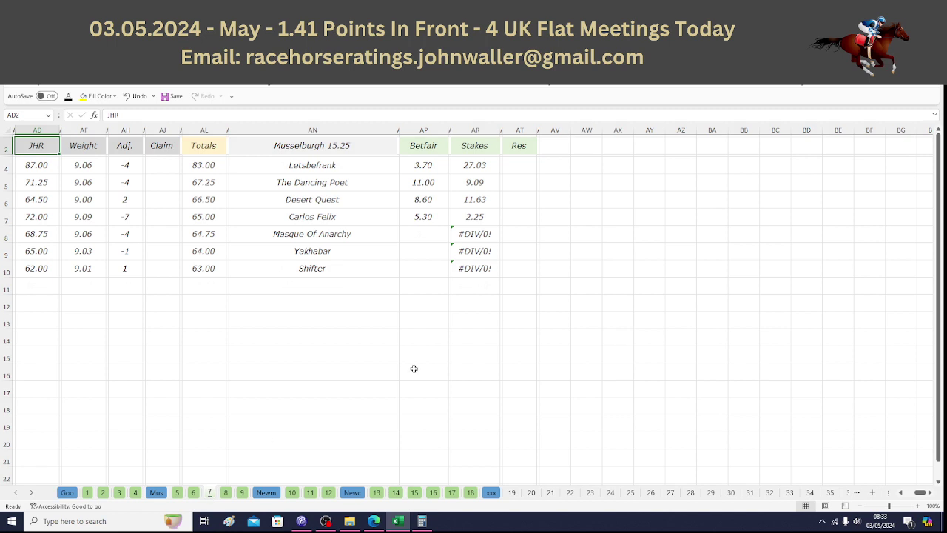
pyautogui.click(352, 165)
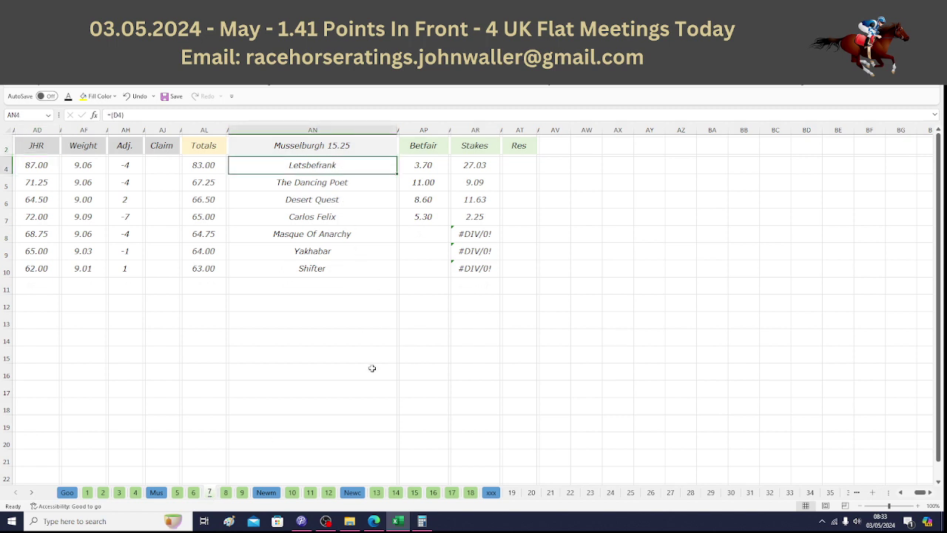
pyautogui.press('Down')
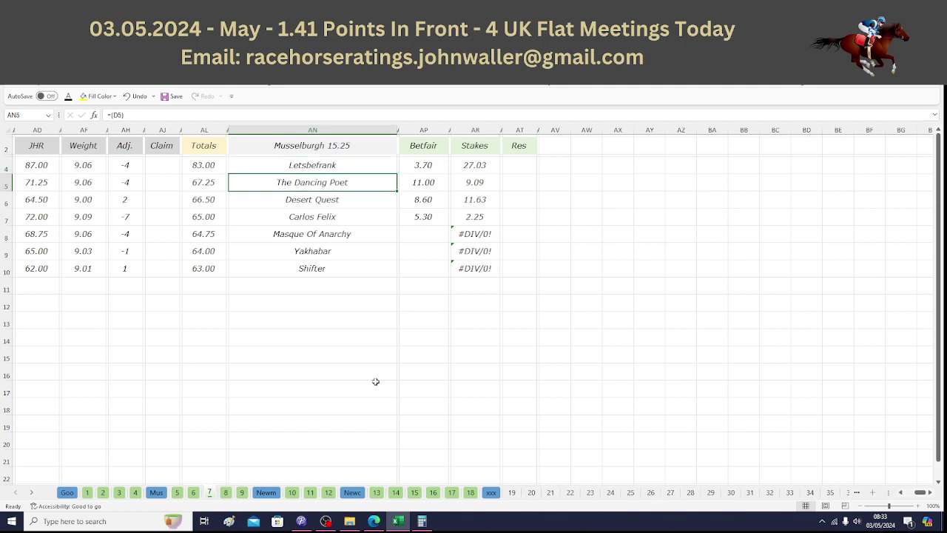
pyautogui.press('Down')
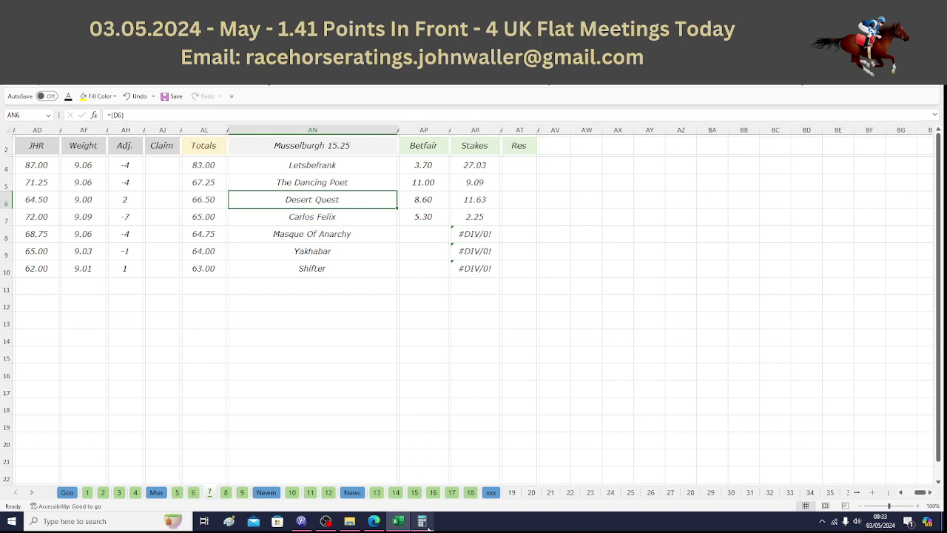
# Compute Carlos Felix's 2.25 stake × 5.3 odds in Calculator (11.925), then return to Excel
pyautogui.moveTo(428, 524)
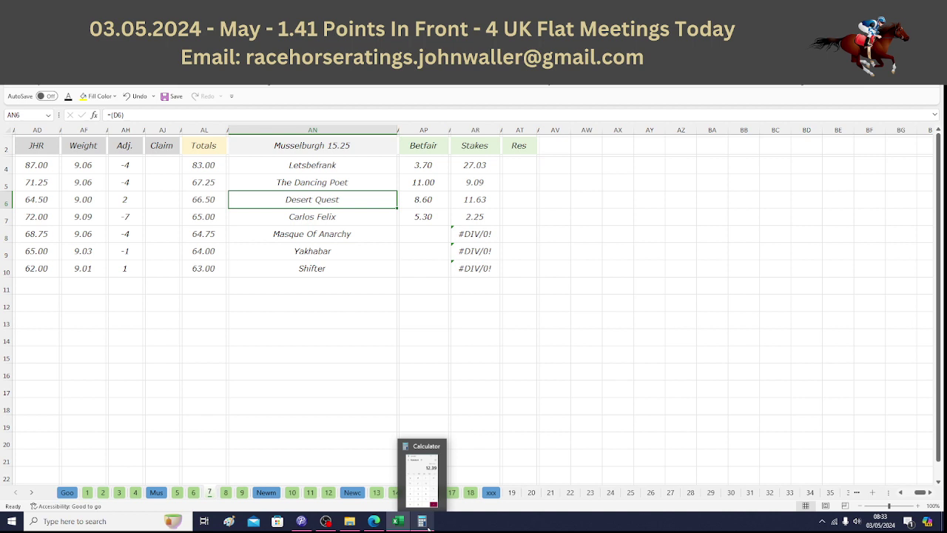
pyautogui.click(428, 527)
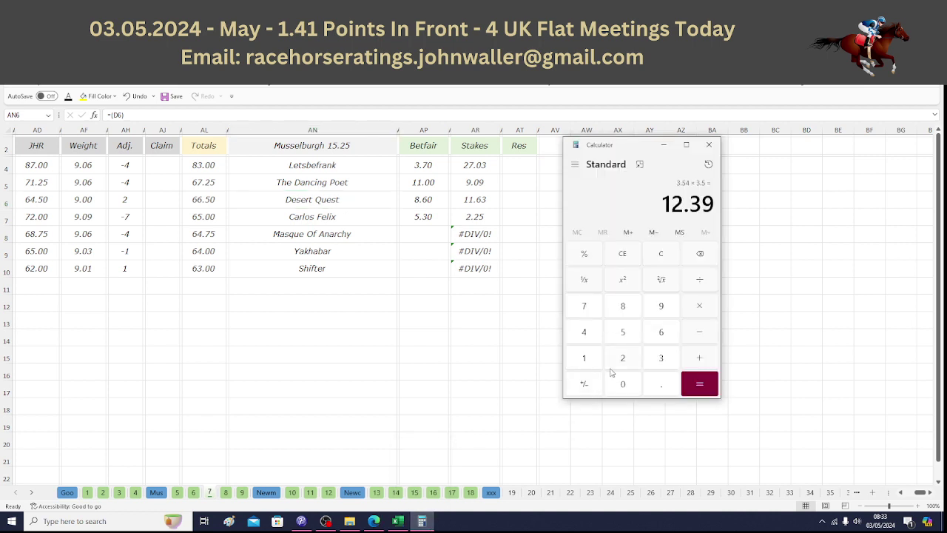
pyautogui.click(620, 359)
pyautogui.click(649, 386)
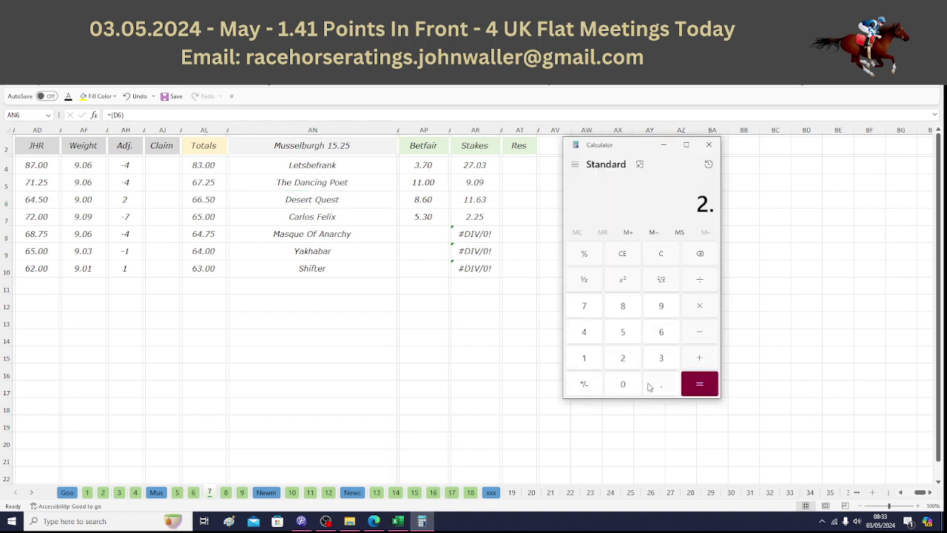
pyautogui.click(624, 360)
pyautogui.click(623, 335)
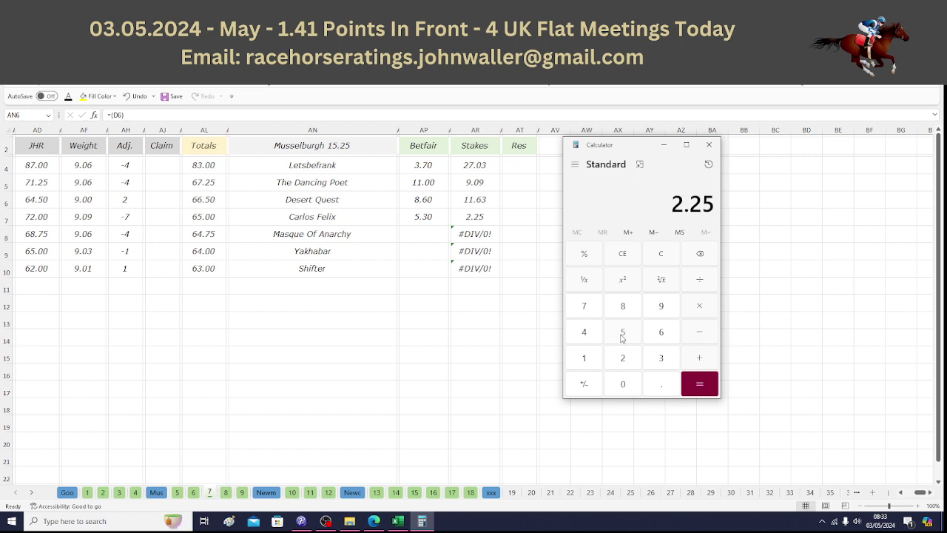
pyautogui.click(705, 305)
pyautogui.click(630, 334)
pyautogui.click(661, 384)
pyautogui.click(661, 363)
pyautogui.click(703, 384)
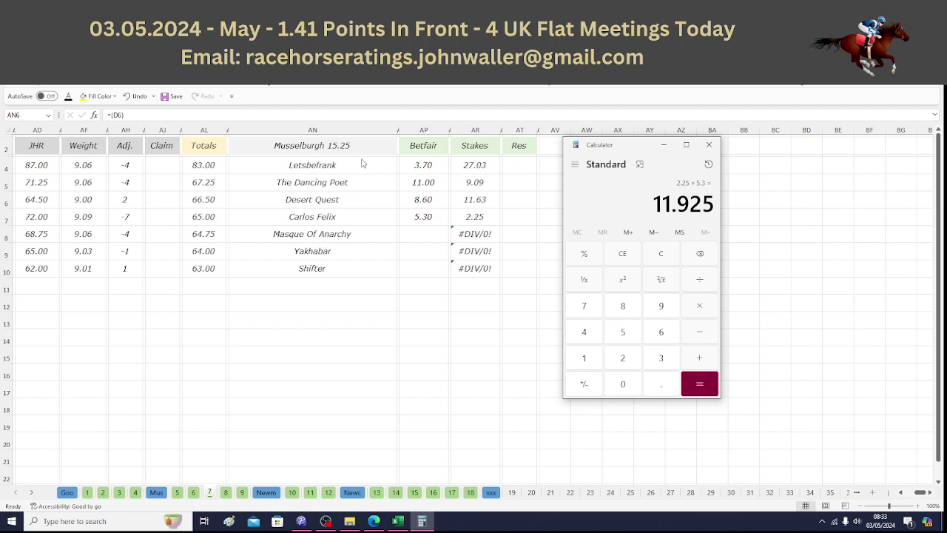
pyautogui.click(38, 147)
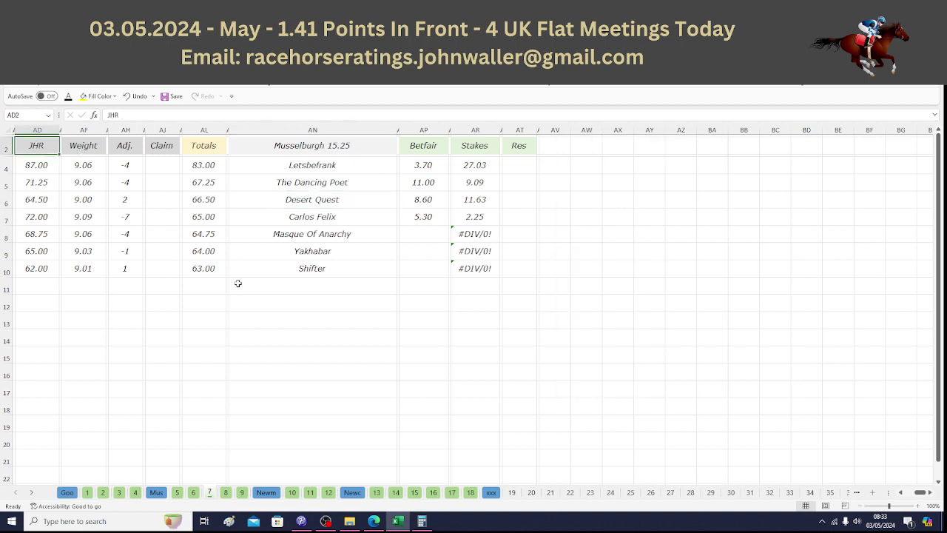
pyautogui.click(225, 493)
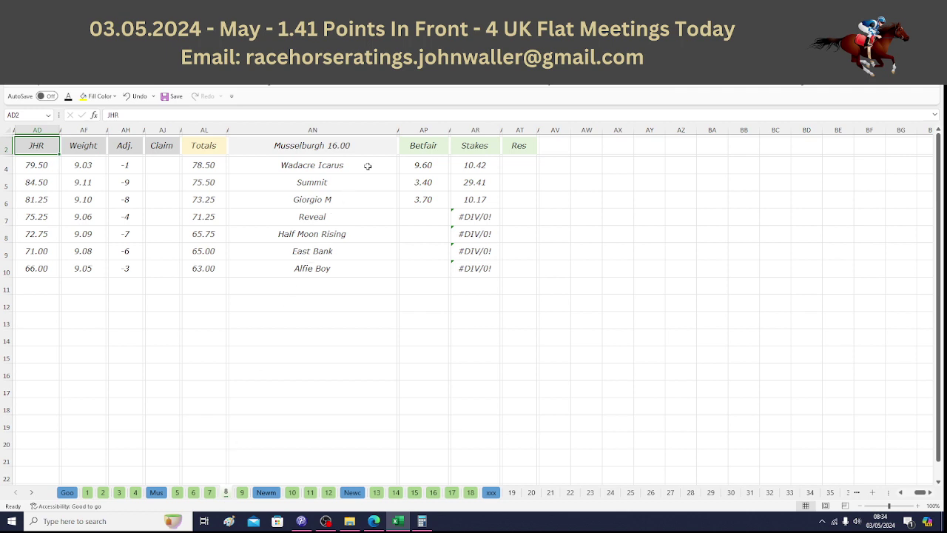
pyautogui.click(422, 522)
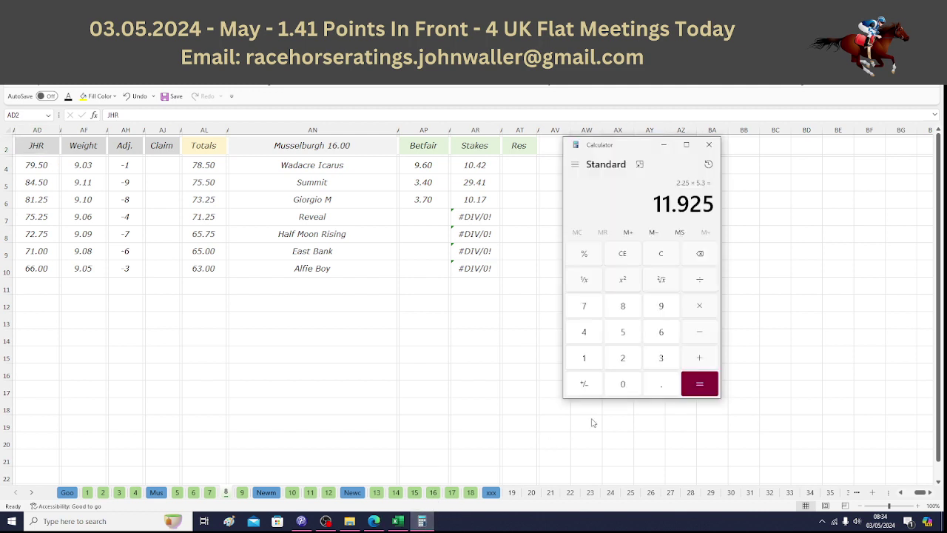
pyautogui.click(597, 362)
pyautogui.click(624, 385)
pyautogui.click(662, 382)
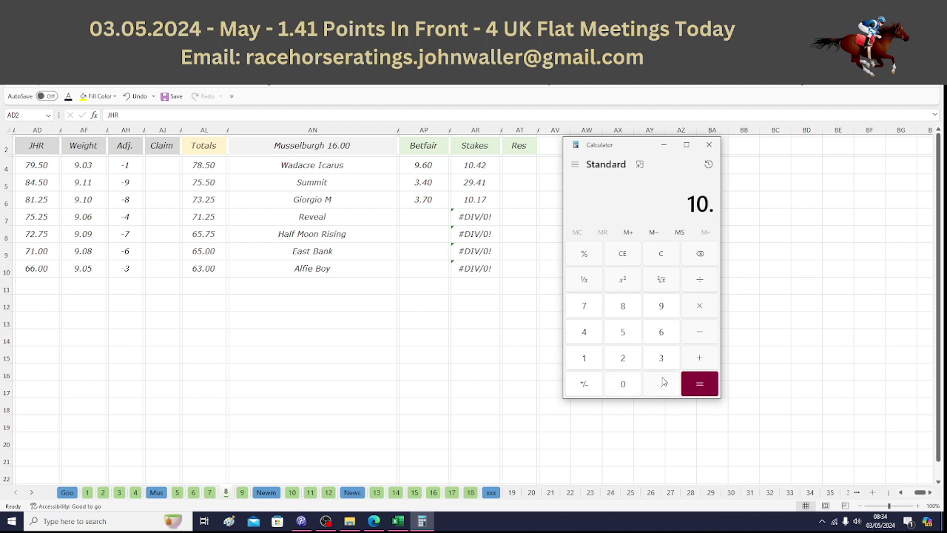
pyautogui.click(596, 359)
pyautogui.click(592, 316)
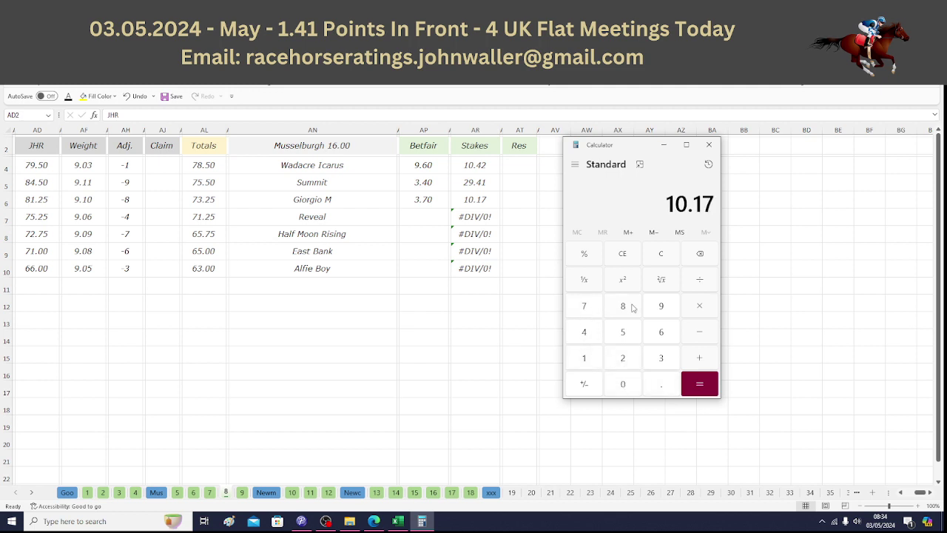
pyautogui.click(688, 310)
pyautogui.click(668, 357)
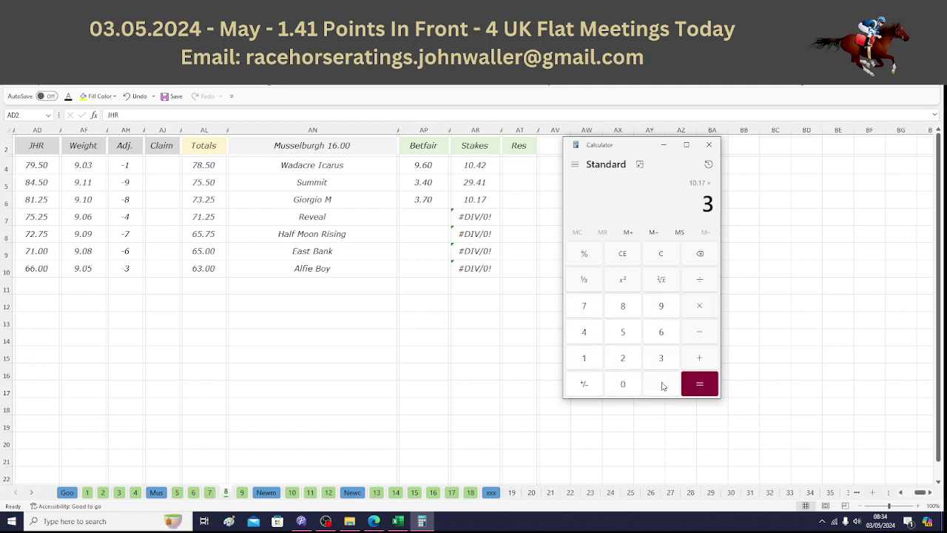
pyautogui.click(661, 384)
pyautogui.click(599, 316)
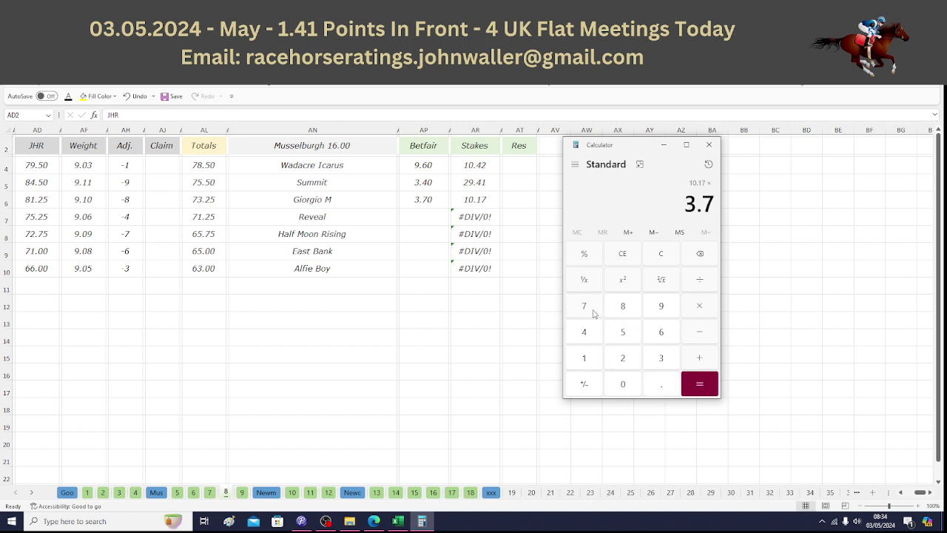
pyautogui.click(702, 385)
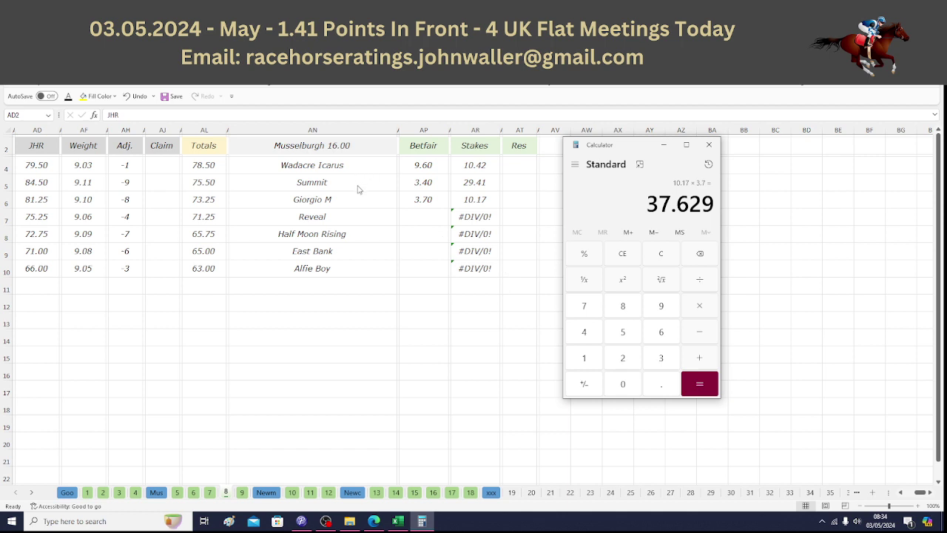
pyautogui.click(33, 146)
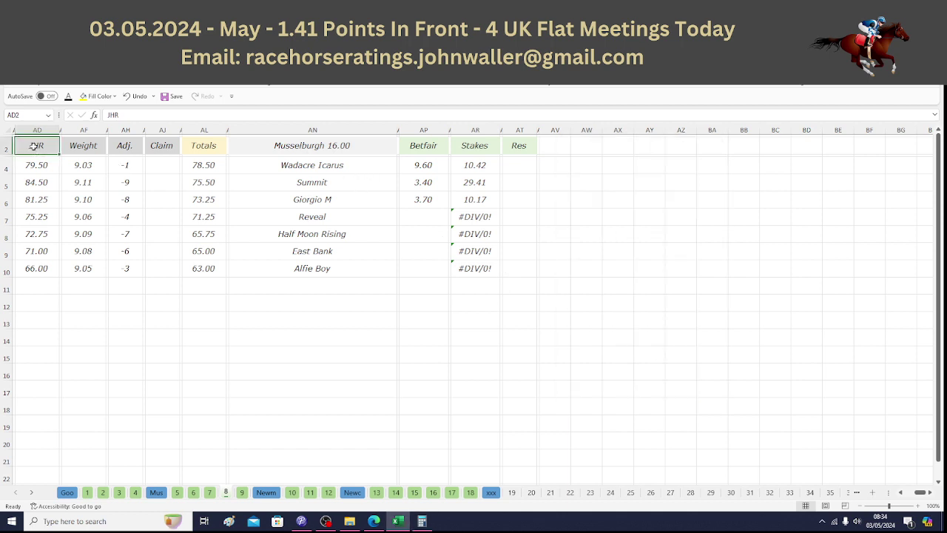
# Open the Musselburgh 16.30 sheet and move down the runners from Moondial to Paco's Pride
pyautogui.click(243, 493)
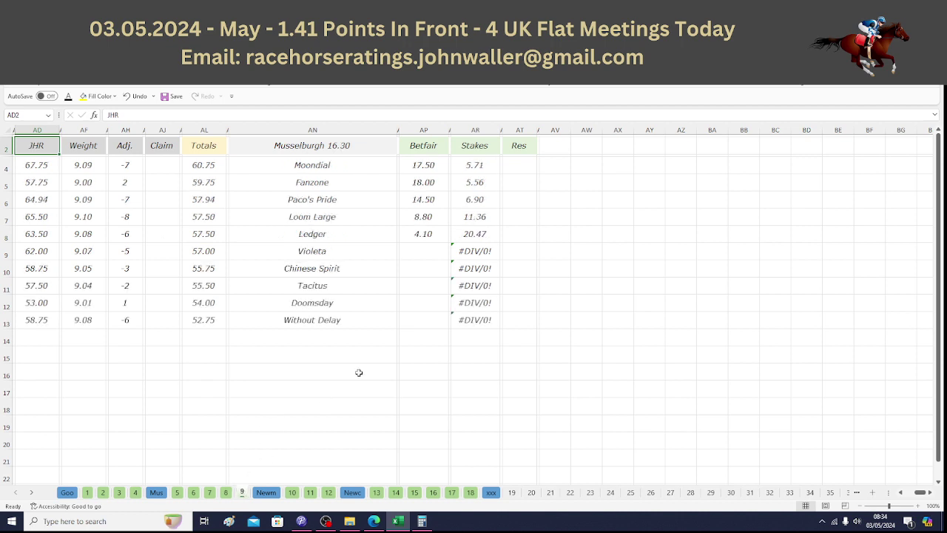
pyautogui.click(351, 165)
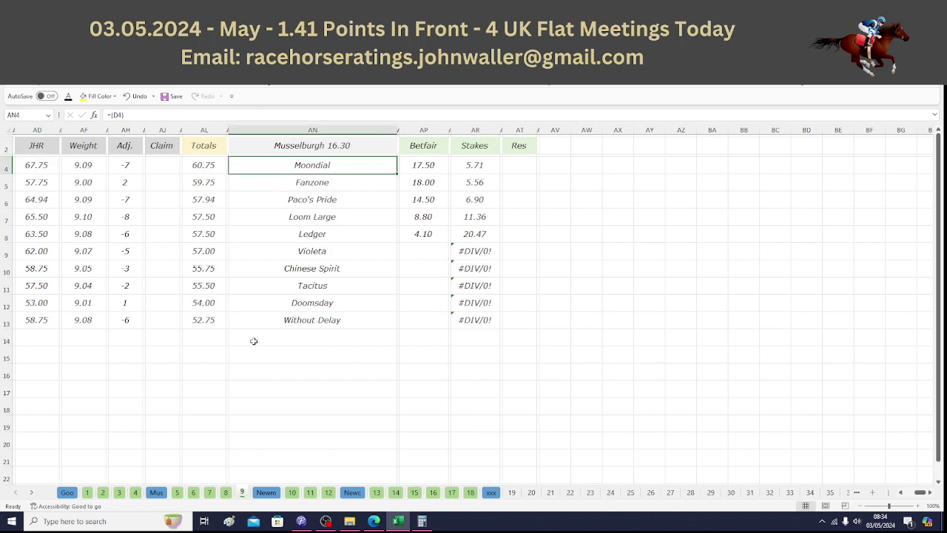
pyautogui.press('Down')
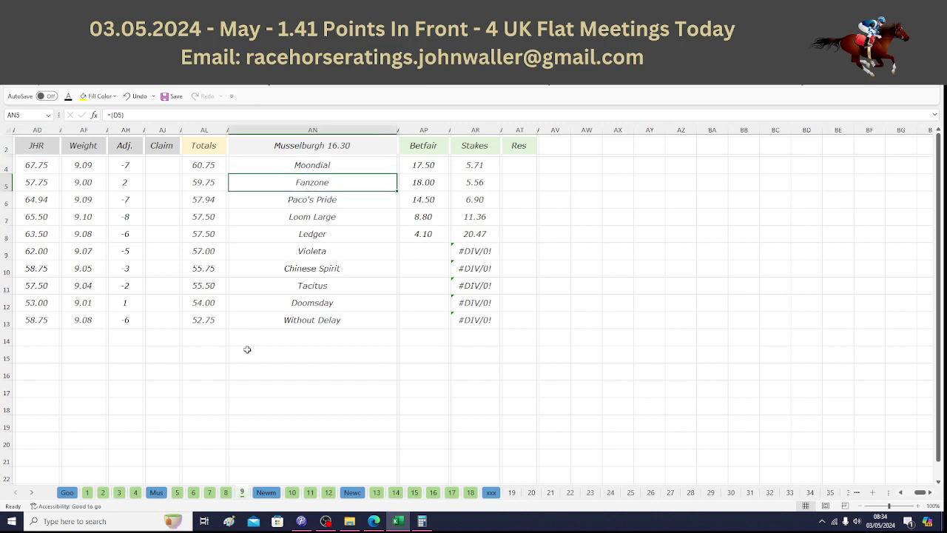
pyautogui.press('Down')
pyautogui.press('Down')
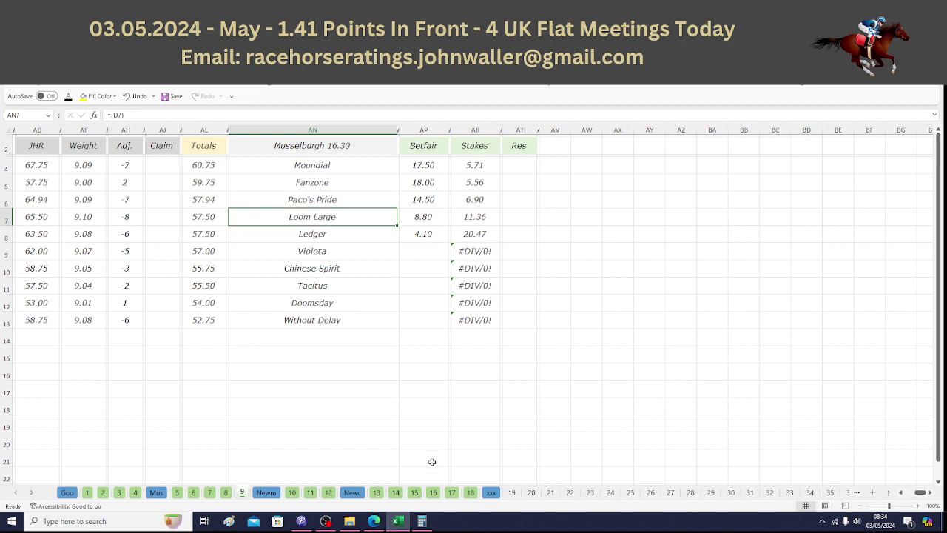
# Confirm in Calculator that Ledger's 20.47 stake × 4.1 returns 83.927, then return to Excel
pyautogui.click(422, 521)
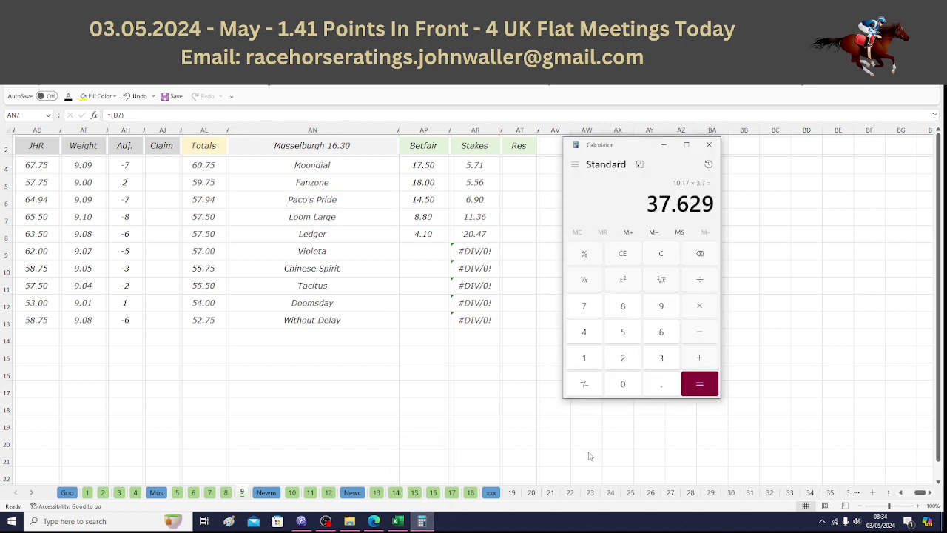
pyautogui.click(622, 365)
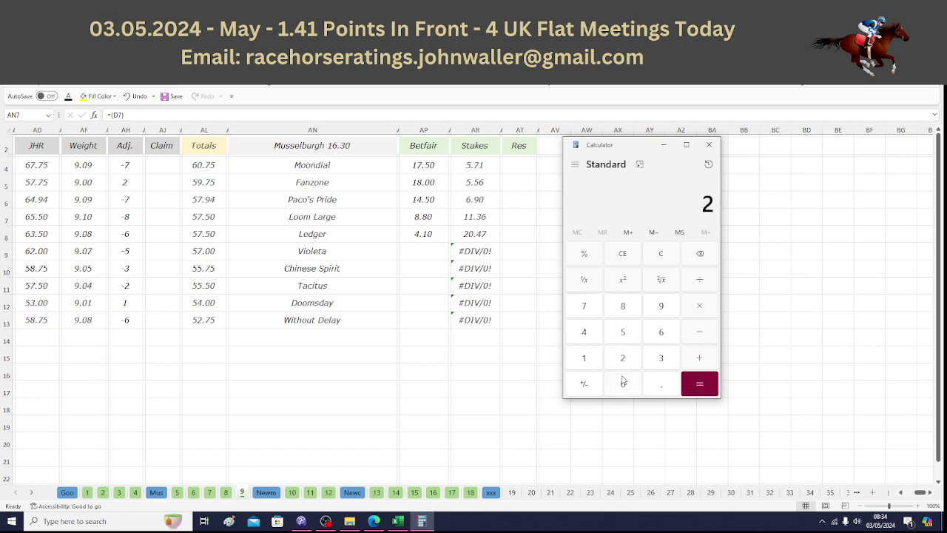
pyautogui.click(624, 382)
pyautogui.click(665, 381)
pyautogui.click(595, 334)
pyautogui.click(591, 311)
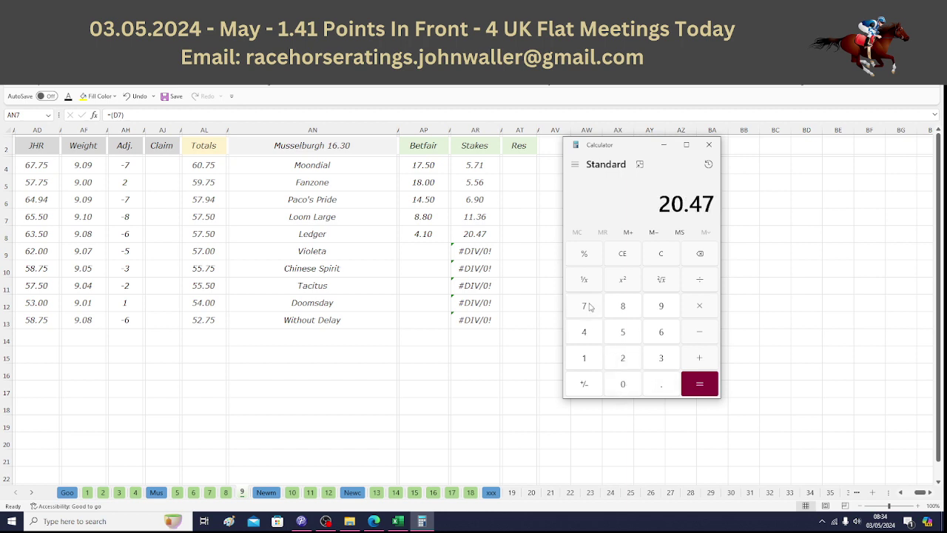
pyautogui.click(689, 307)
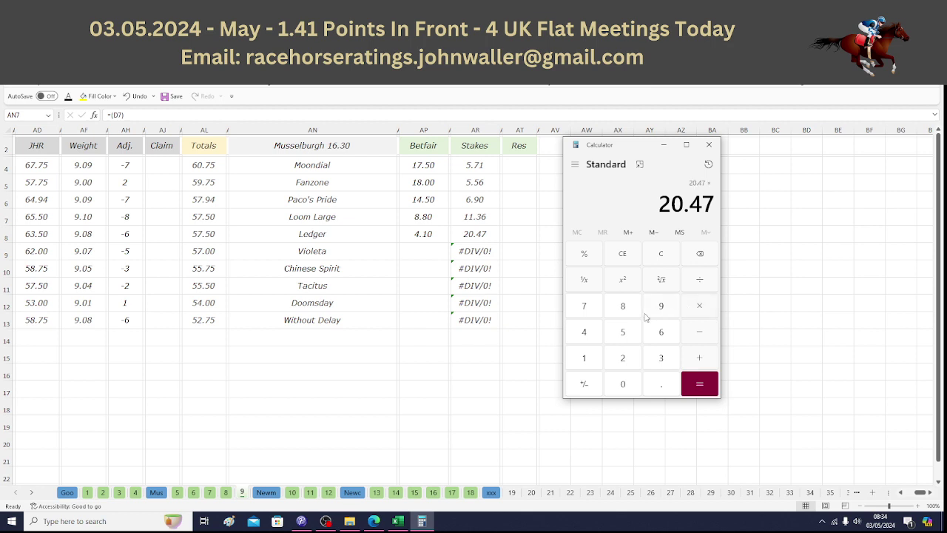
pyautogui.click(604, 332)
pyautogui.click(645, 377)
pyautogui.click(589, 363)
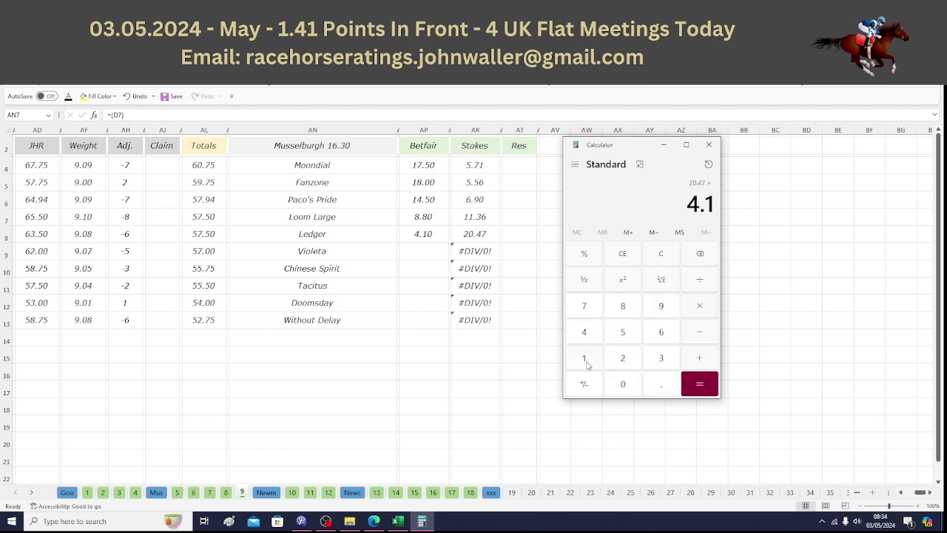
pyautogui.click(706, 388)
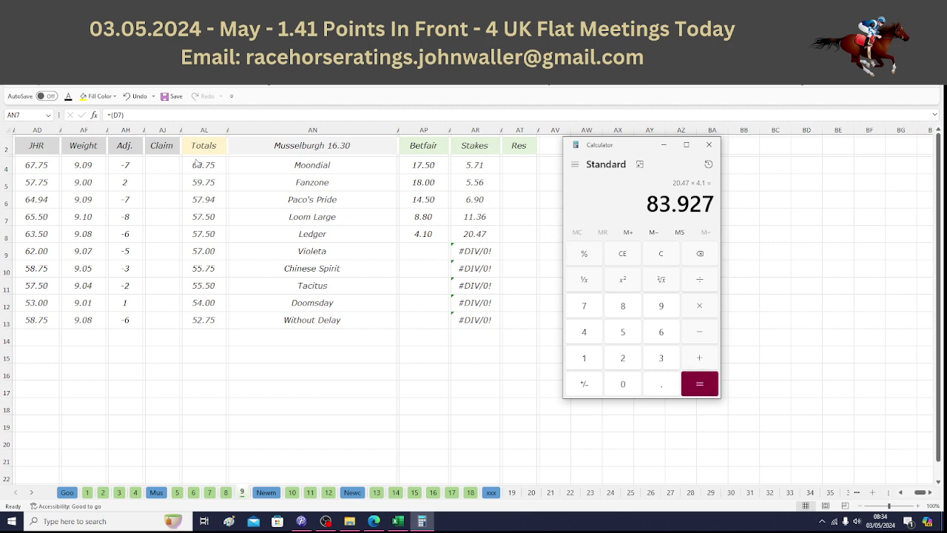
pyautogui.hotkey('alt', 'Tab')
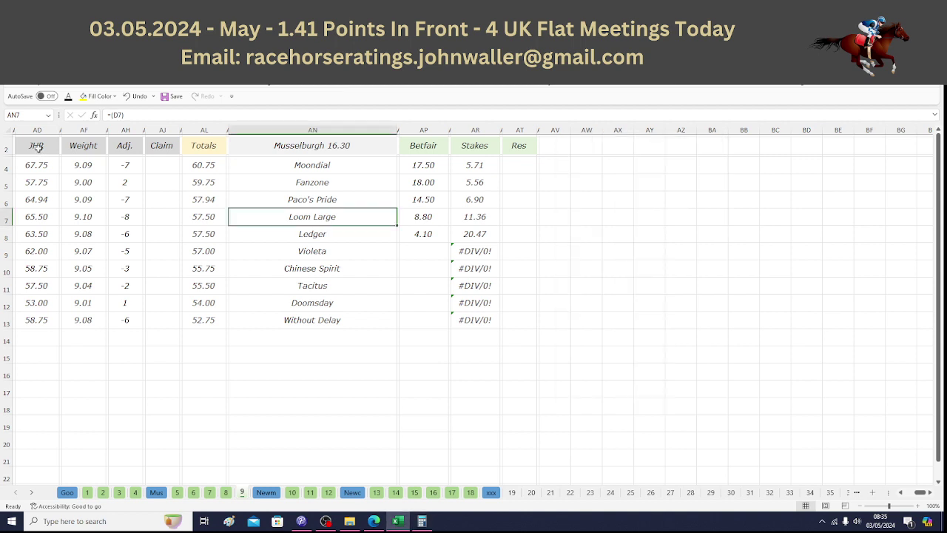
pyautogui.click(39, 146)
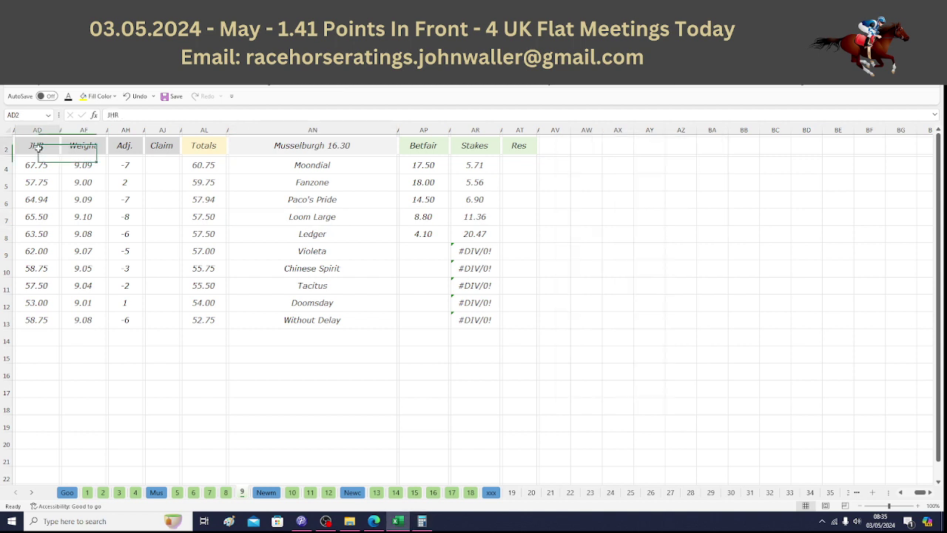
# Save the workbook from the Quick Access Toolbar
pyautogui.click(167, 97)
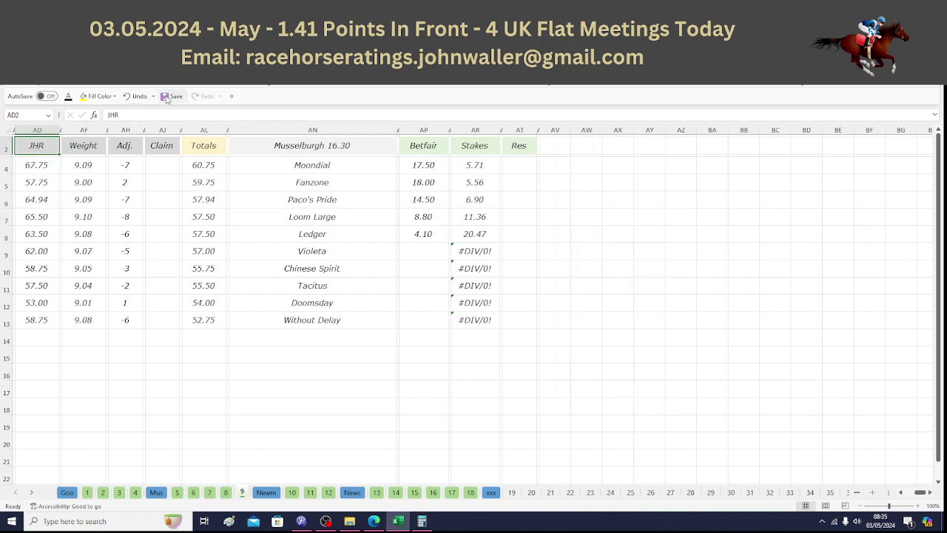